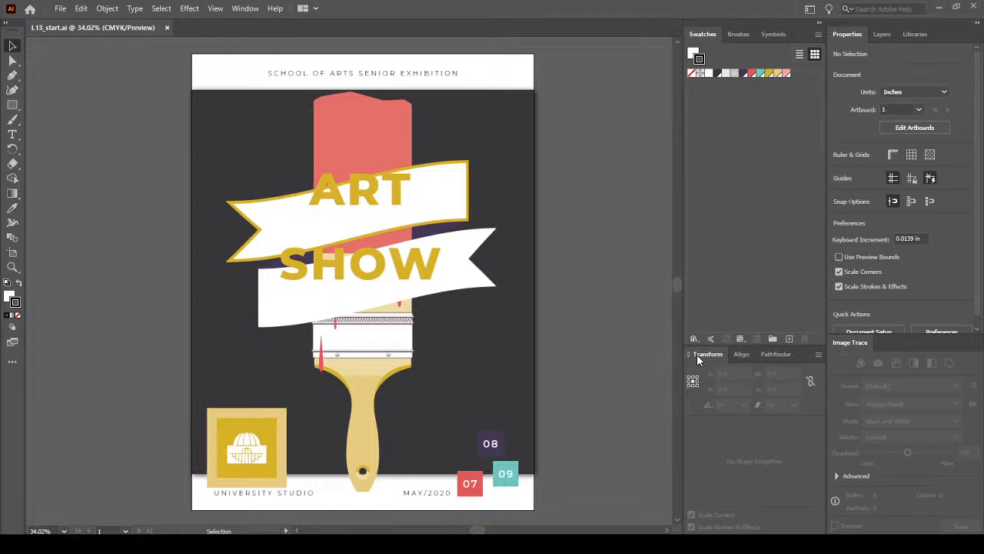
Select the dark background rectangle on the poster and open its full appearance attributes beside the artboard
{"action": "scroll", "coordinate": [978, 172], "scroll_direction": "down", "scroll_amount": 1}
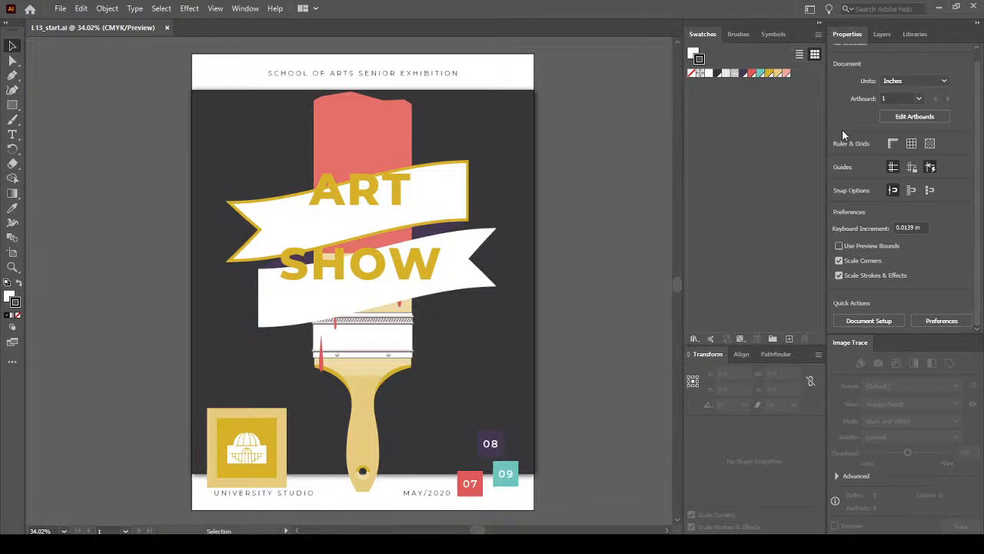
{"action": "left_click", "coordinate": [489, 118]}
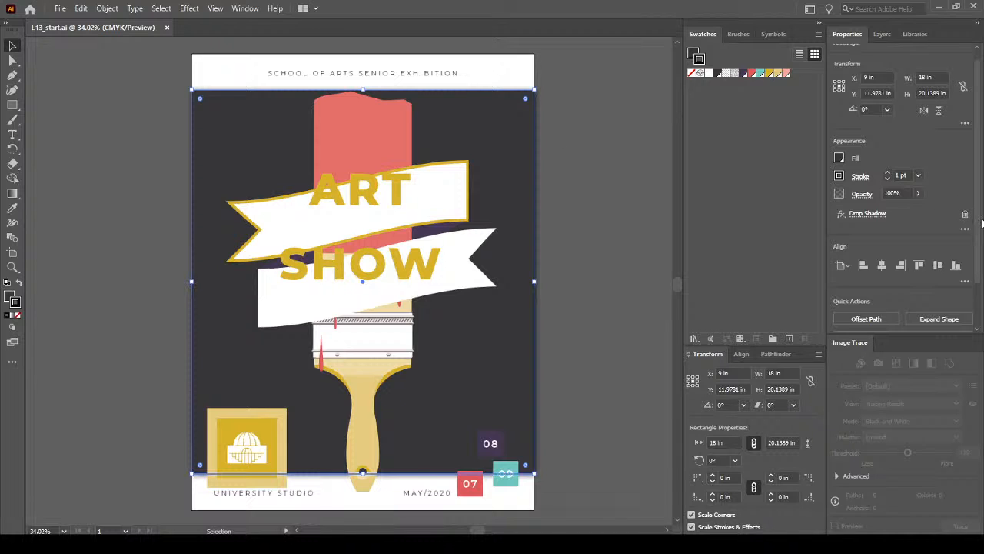
{"action": "scroll", "coordinate": [981, 223], "scroll_direction": "down", "scroll_amount": 2}
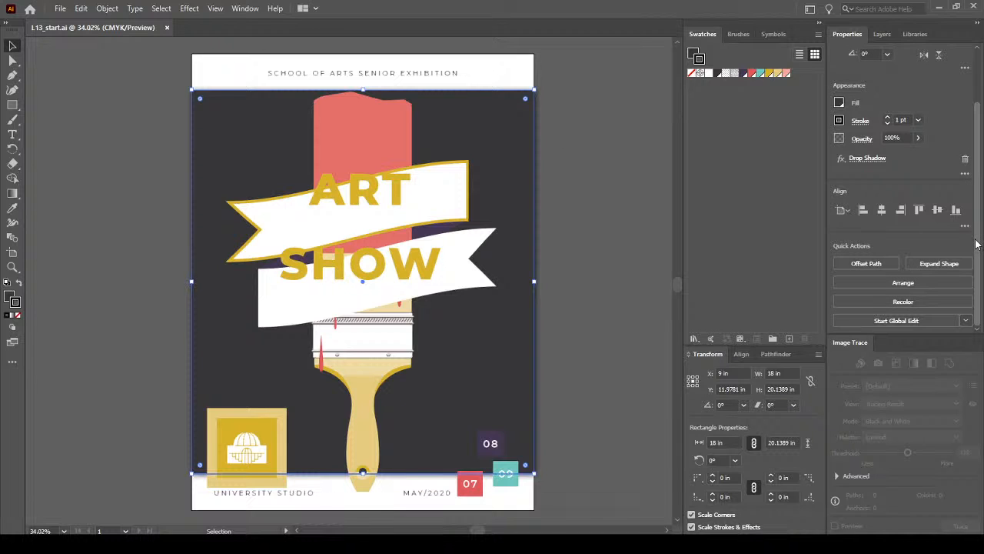
{"action": "scroll", "coordinate": [978, 200], "scroll_direction": "up", "scroll_amount": 3}
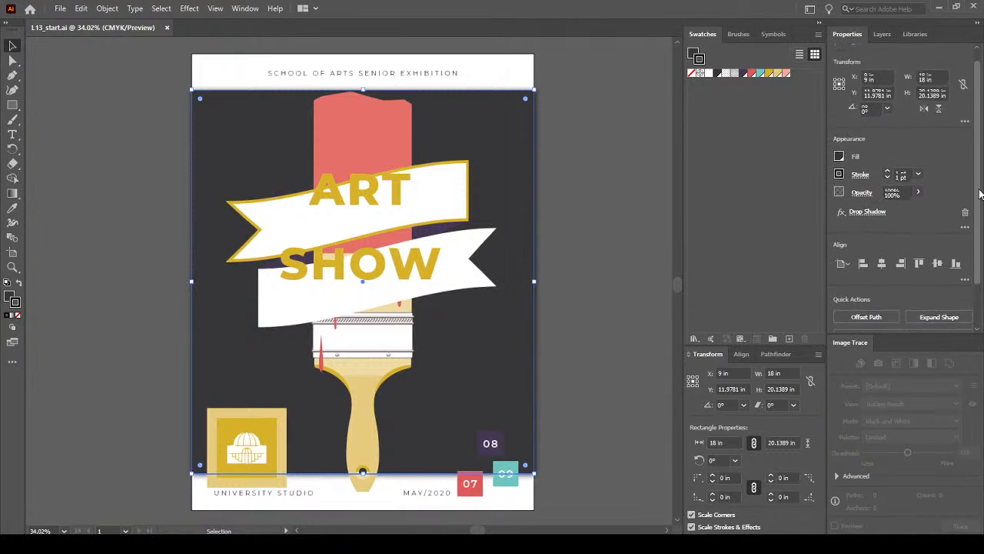
{"action": "scroll", "coordinate": [977, 192], "scroll_direction": "down", "scroll_amount": 3}
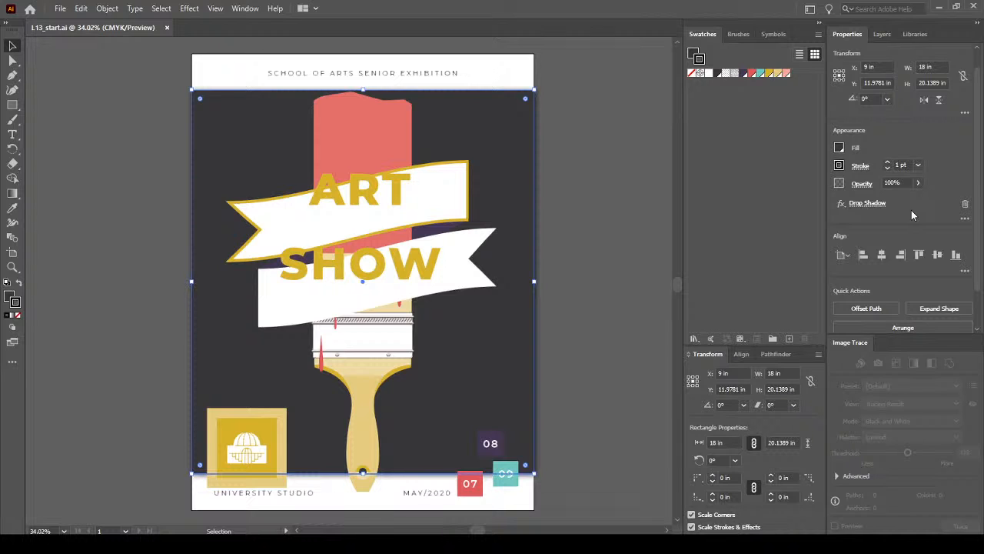
{"action": "left_click", "coordinate": [965, 221]}
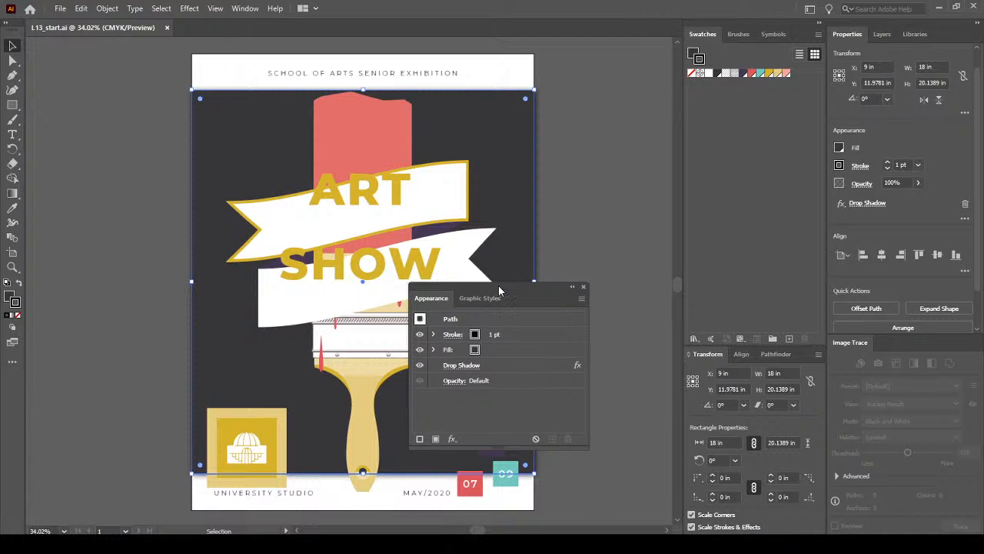
{"action": "left_click_drag", "start_coordinate": [498, 285], "coordinate": [638, 138]}
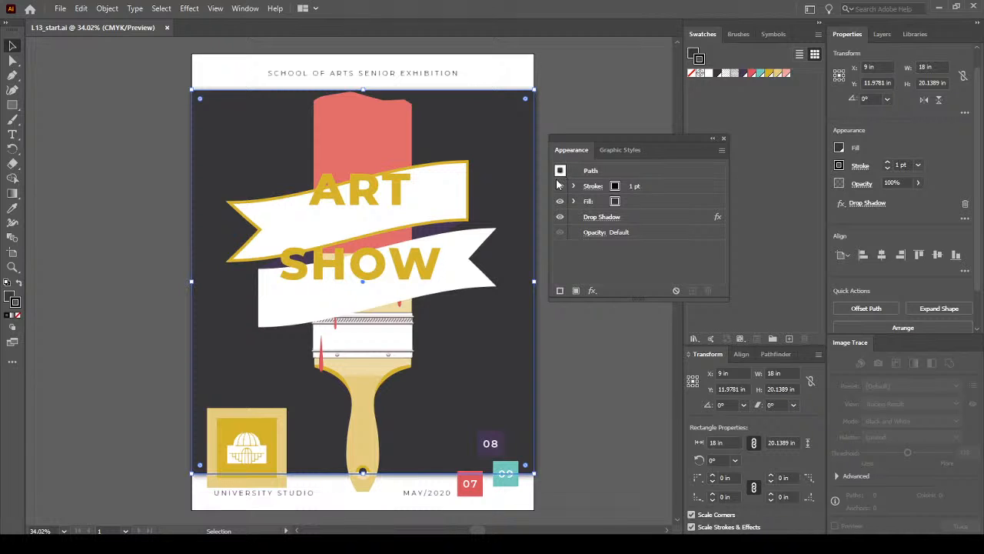
Select the gold logo group, the 09 badge and the 08 badge in turn to inspect their appearance attributes
{"action": "left_click", "coordinate": [279, 427]}
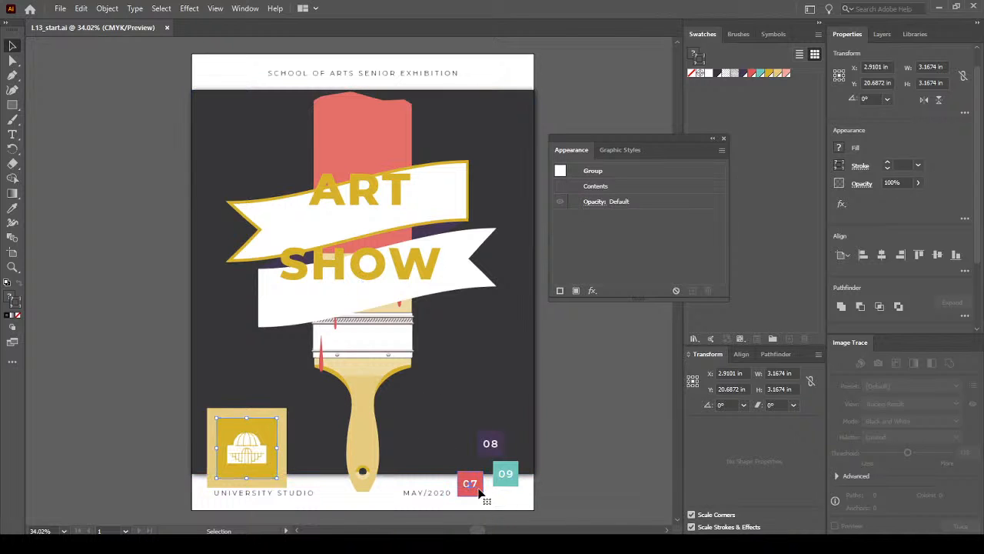
{"action": "left_click_drag", "start_coordinate": [498, 475], "coordinate": [509, 477]}
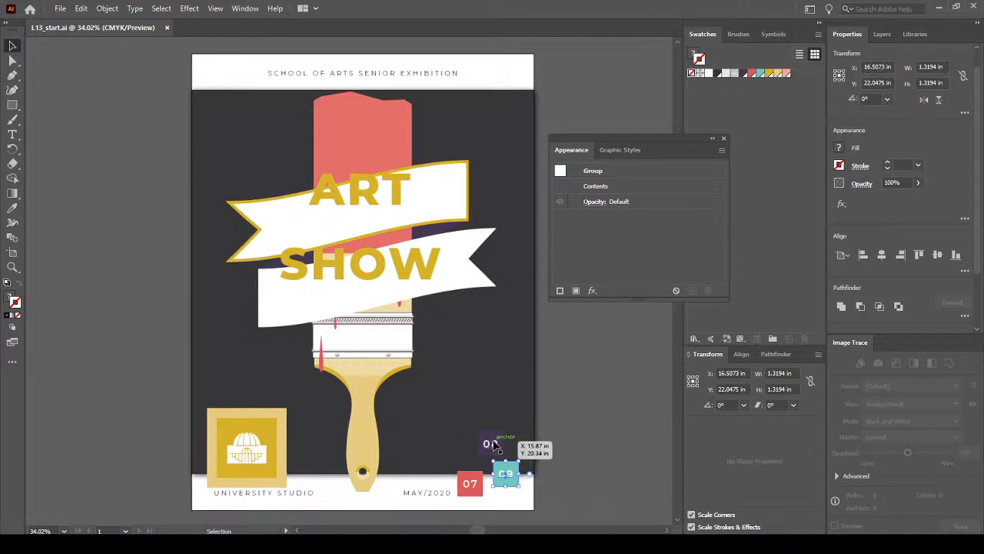
{"action": "left_click", "coordinate": [492, 444]}
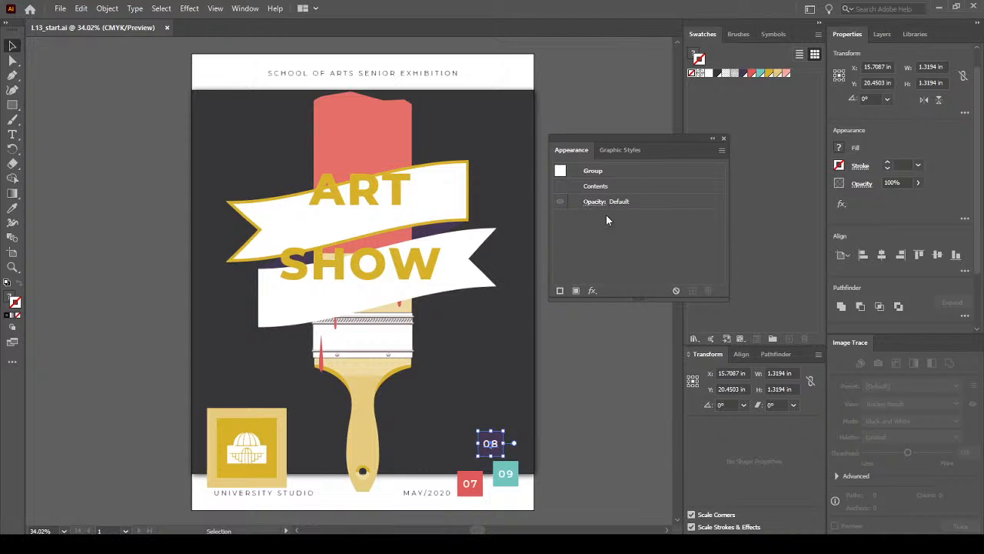
Reselect the dark background rectangle and hide and reshow its stroke, fill and drop shadow one at a time
{"action": "left_click", "coordinate": [501, 367]}
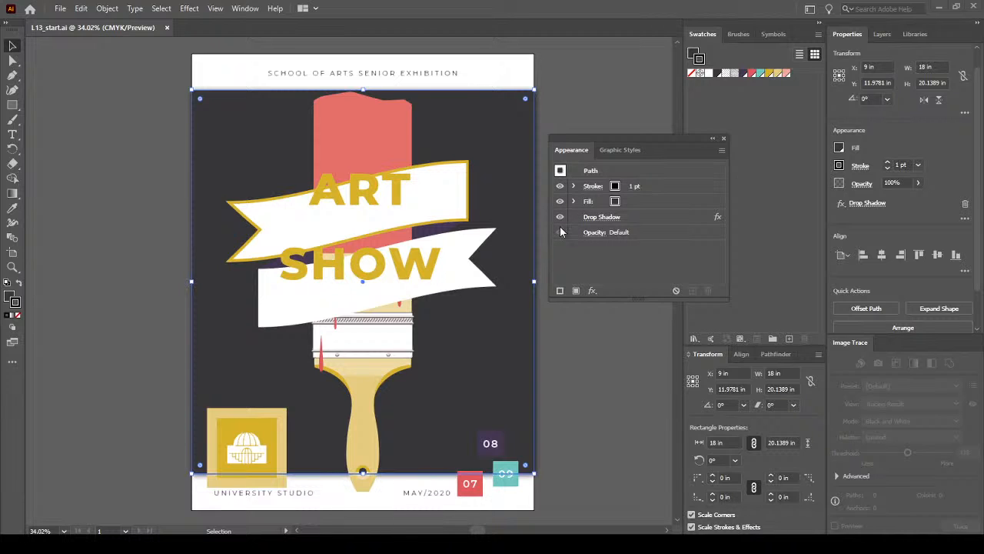
{"action": "left_click", "coordinate": [560, 187]}
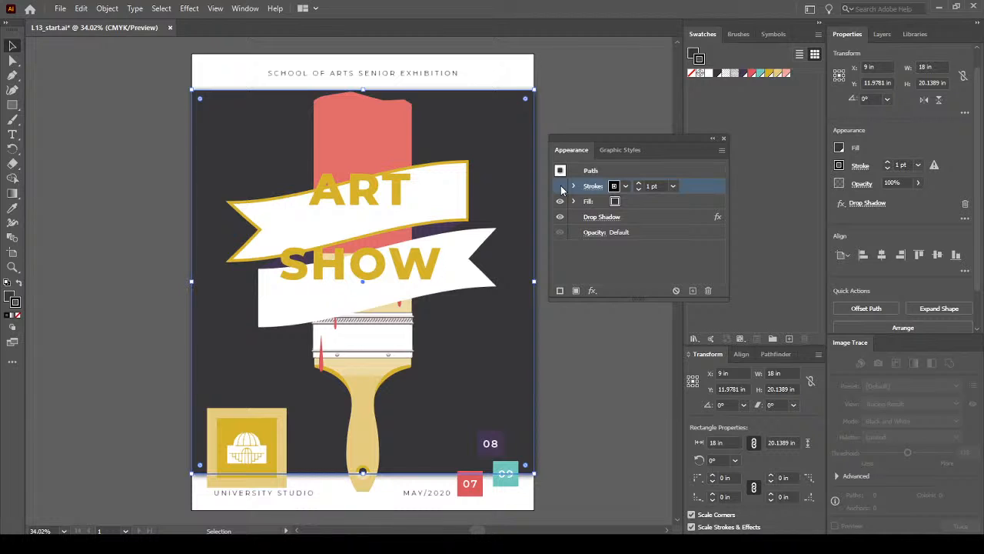
{"action": "left_click", "coordinate": [560, 187]}
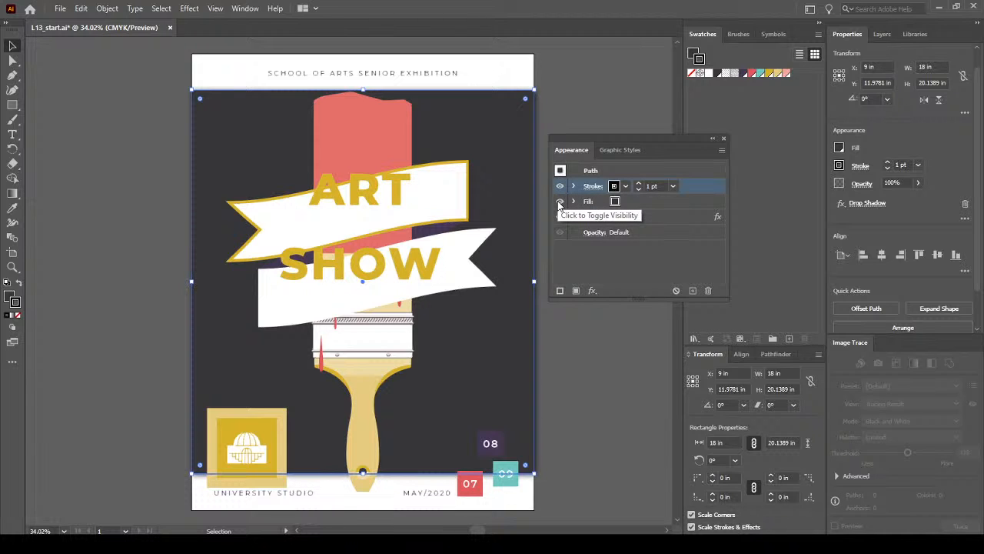
{"action": "left_click", "coordinate": [560, 201]}
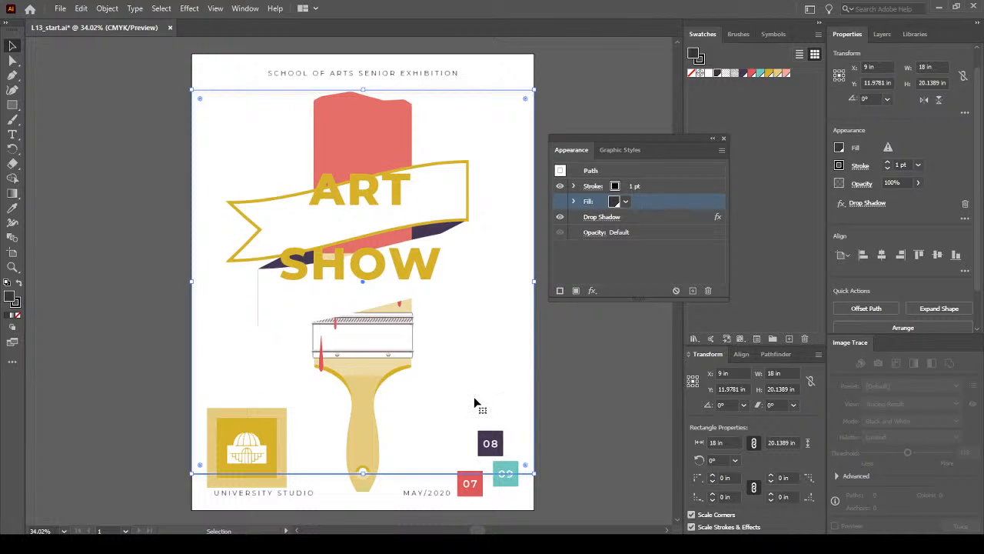
{"action": "left_click", "coordinate": [559, 201]}
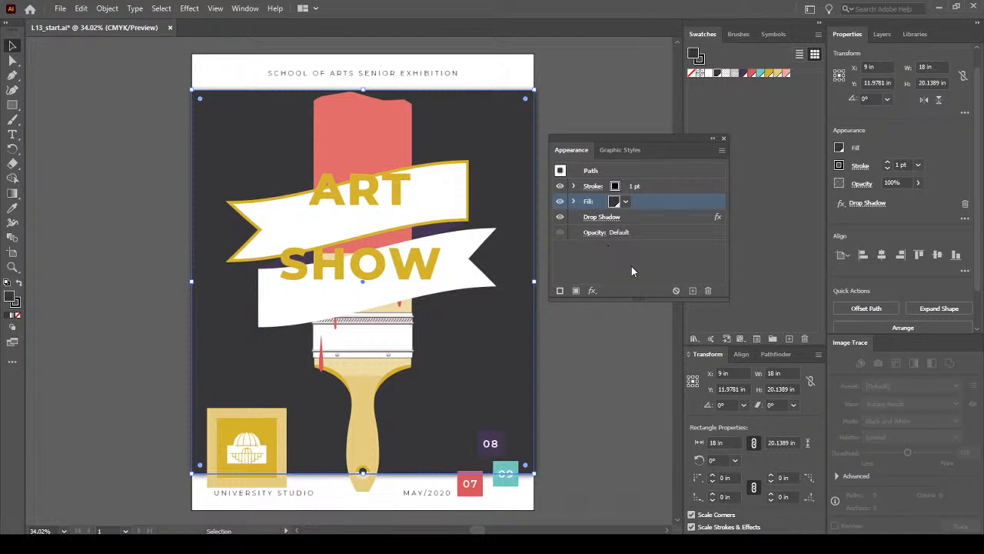
{"action": "left_click", "coordinate": [560, 221]}
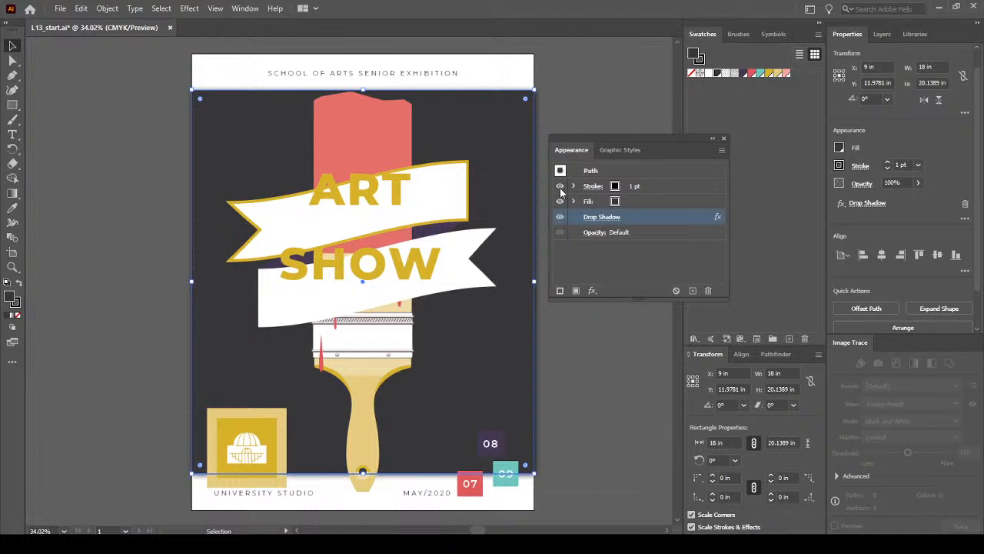
{"action": "left_click", "coordinate": [561, 187]}
{"action": "left_click", "coordinate": [560, 187]}
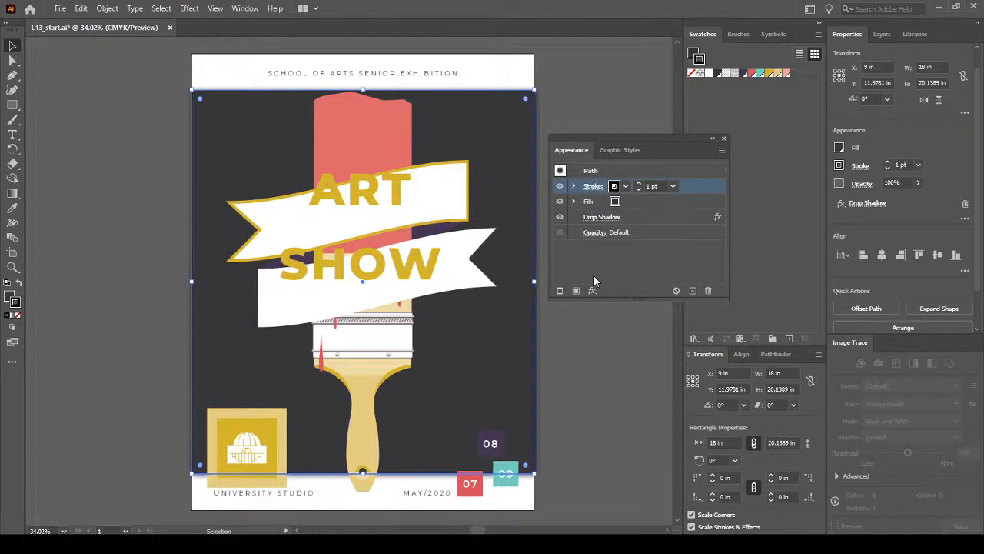
{"action": "left_click", "coordinate": [560, 218]}
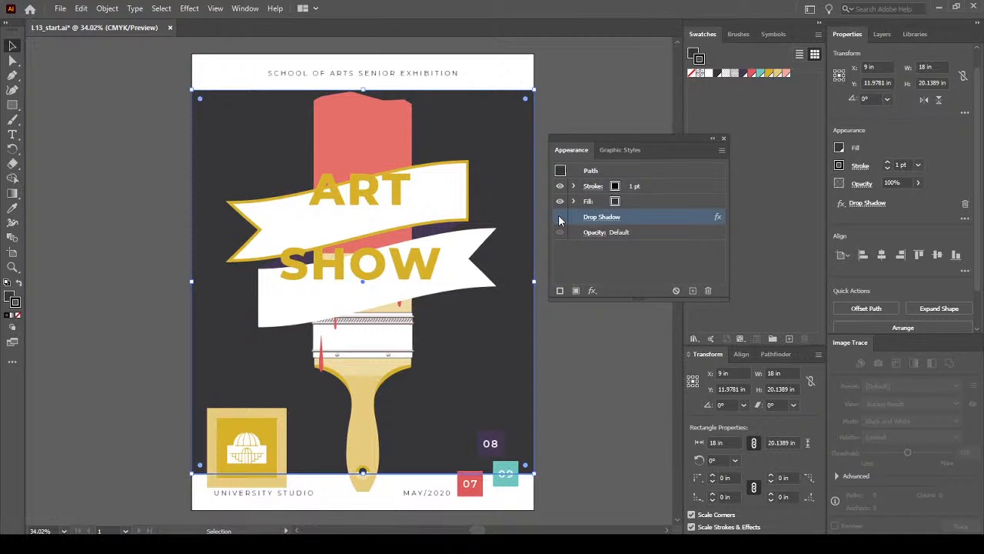
{"action": "left_click", "coordinate": [560, 218]}
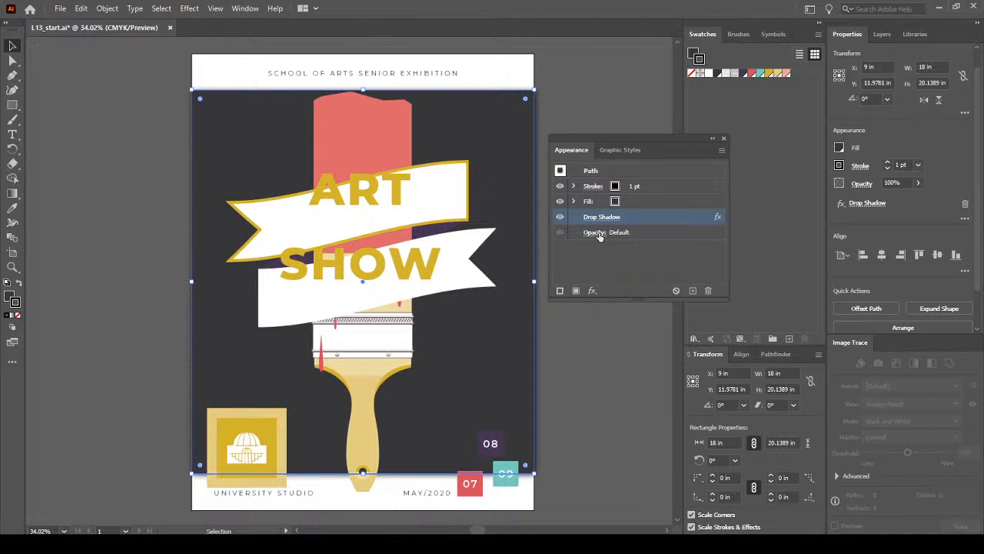
Inspect the background rectangle's stroke options and drop shadow settings without changing them
{"action": "left_click", "coordinate": [593, 188]}
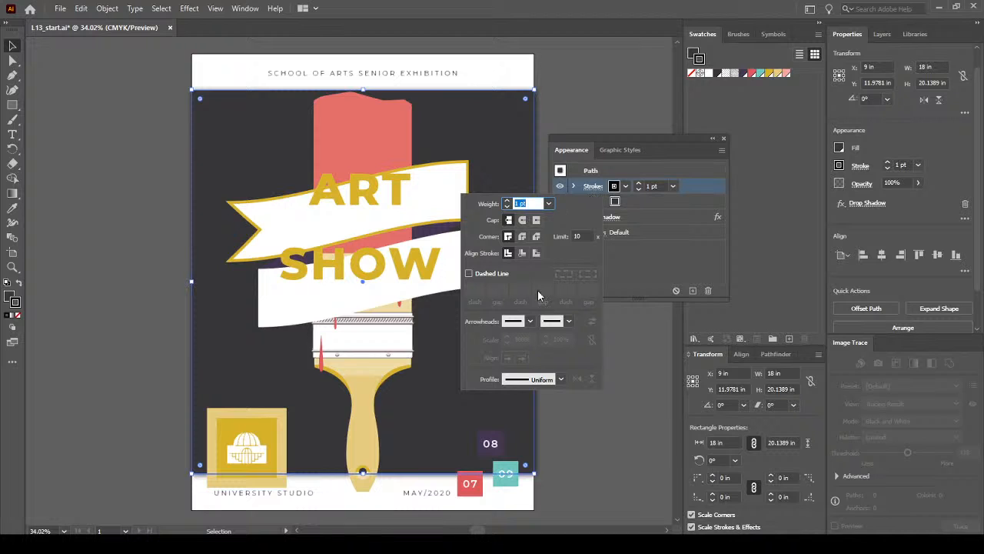
{"action": "left_click", "coordinate": [611, 292]}
{"action": "left_click", "coordinate": [595, 217]}
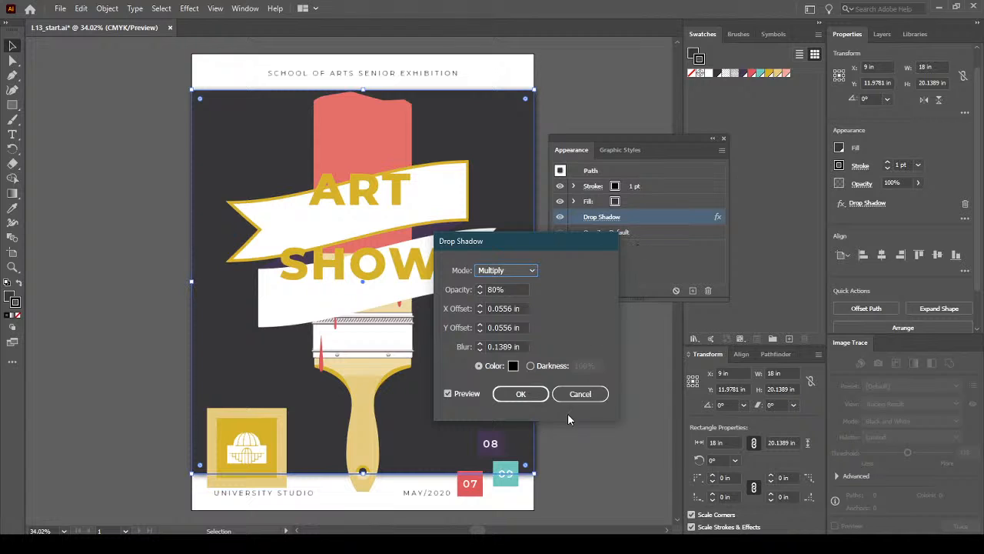
{"action": "left_click", "coordinate": [578, 392]}
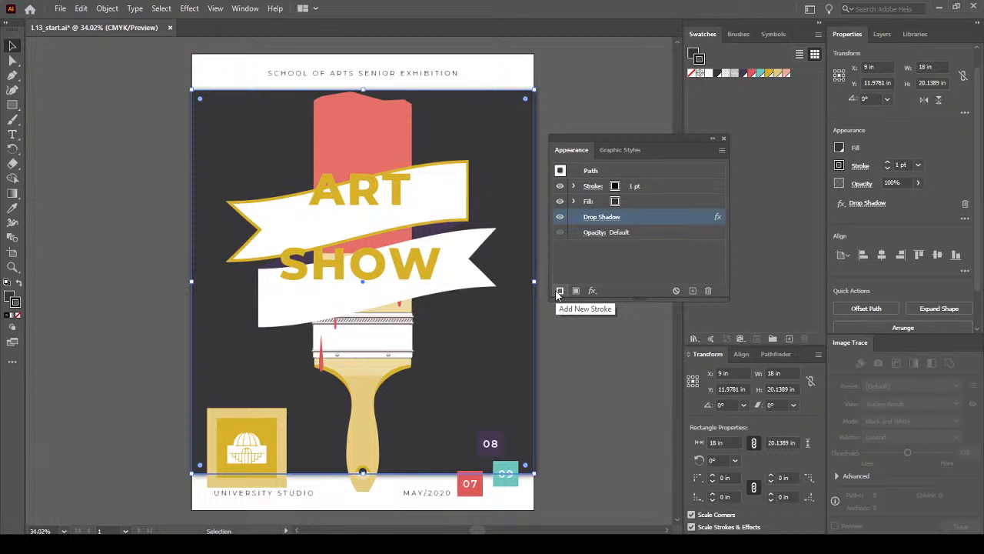
Select the rectangle's stroke, fill, drop shadow and opacity attributes in turn to review how its appearance is stacked
{"action": "left_click", "coordinate": [660, 188]}
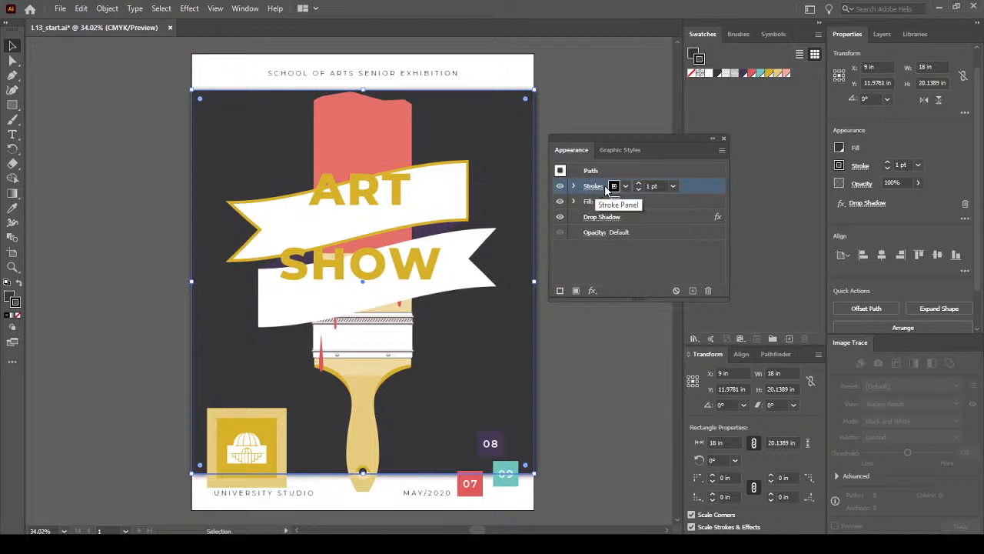
{"action": "left_click", "coordinate": [651, 201]}
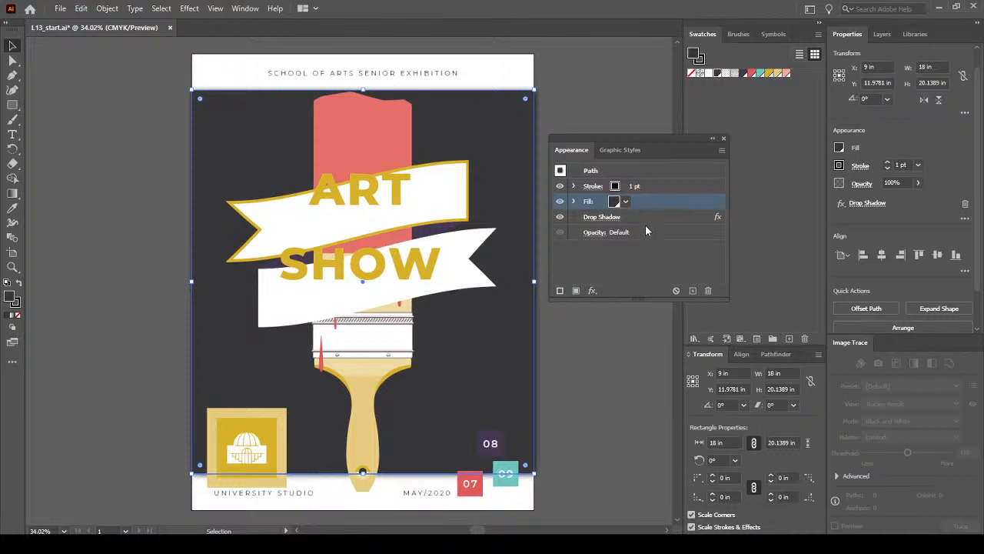
{"action": "left_click", "coordinate": [669, 187]}
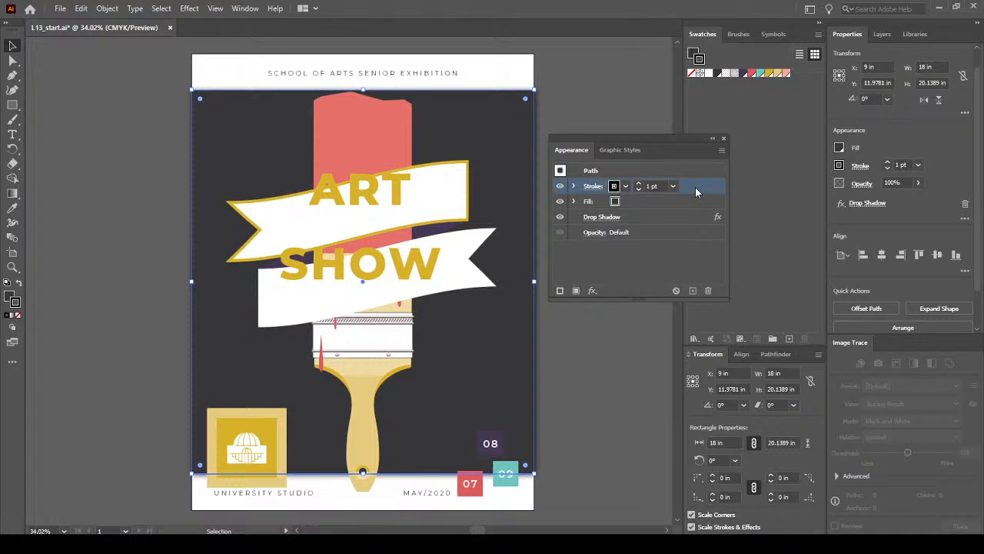
{"action": "left_click", "coordinate": [647, 201]}
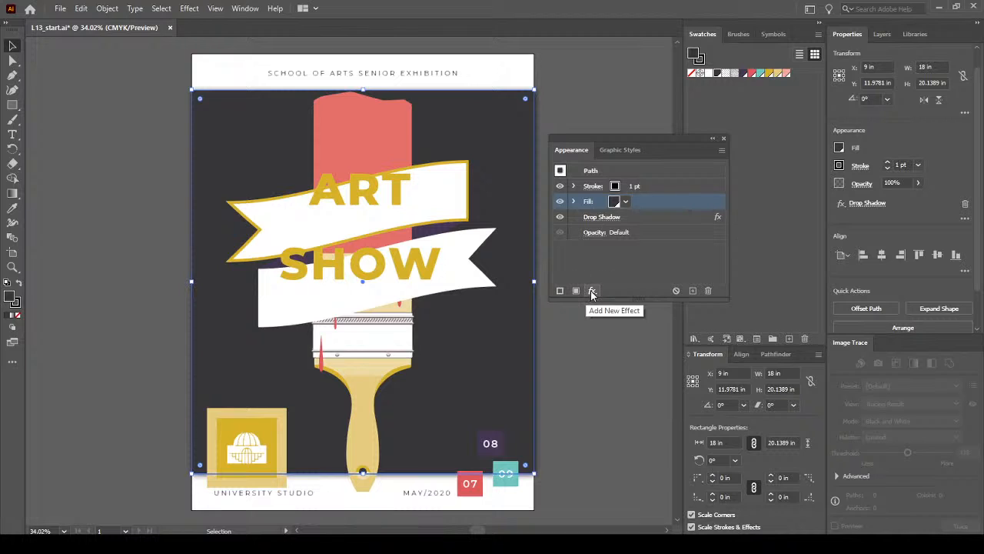
{"action": "left_click", "coordinate": [669, 189]}
{"action": "left_click", "coordinate": [666, 202]}
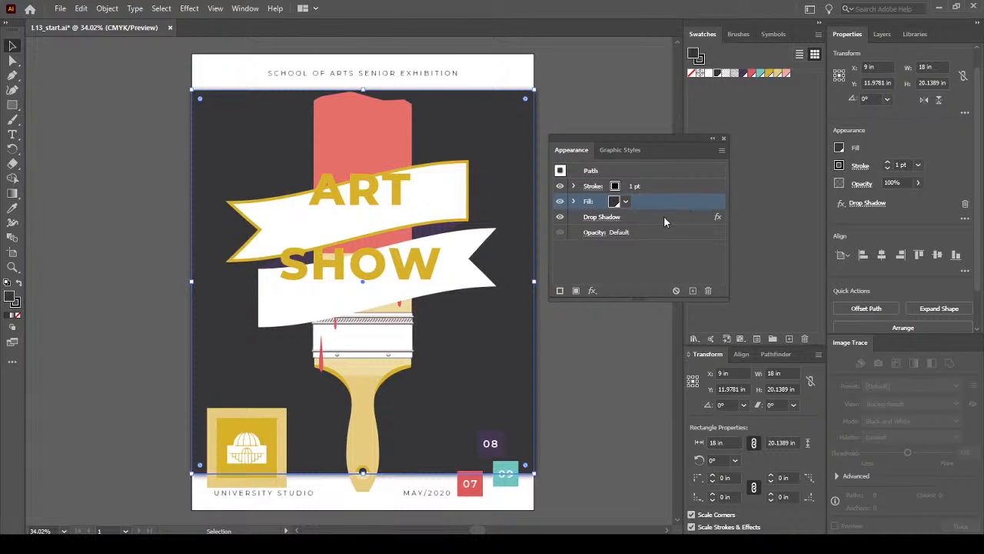
{"action": "left_click", "coordinate": [663, 216]}
{"action": "left_click", "coordinate": [665, 231]}
{"action": "left_click", "coordinate": [672, 189]}
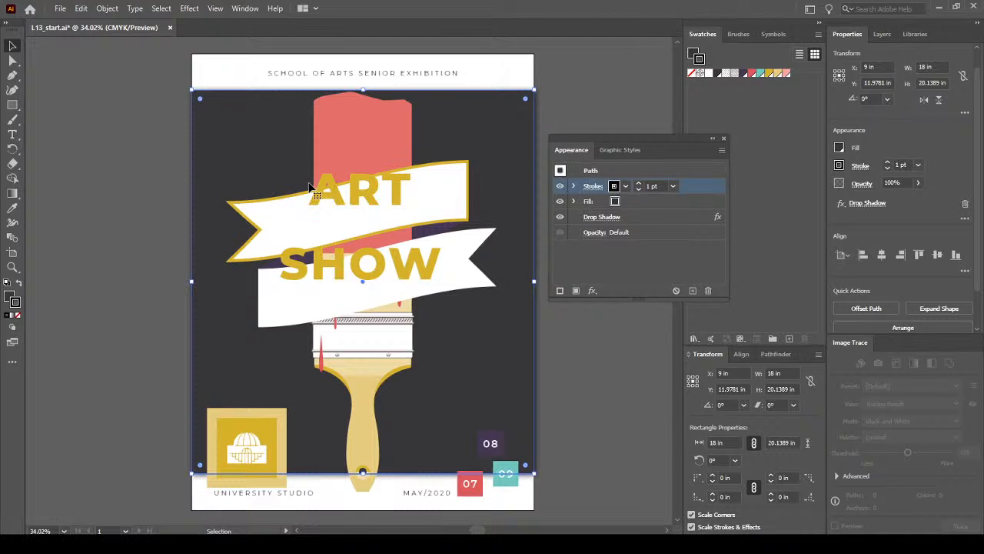
Clear the background rectangle's whole appearance and undo the clearing
{"action": "left_click", "coordinate": [640, 202]}
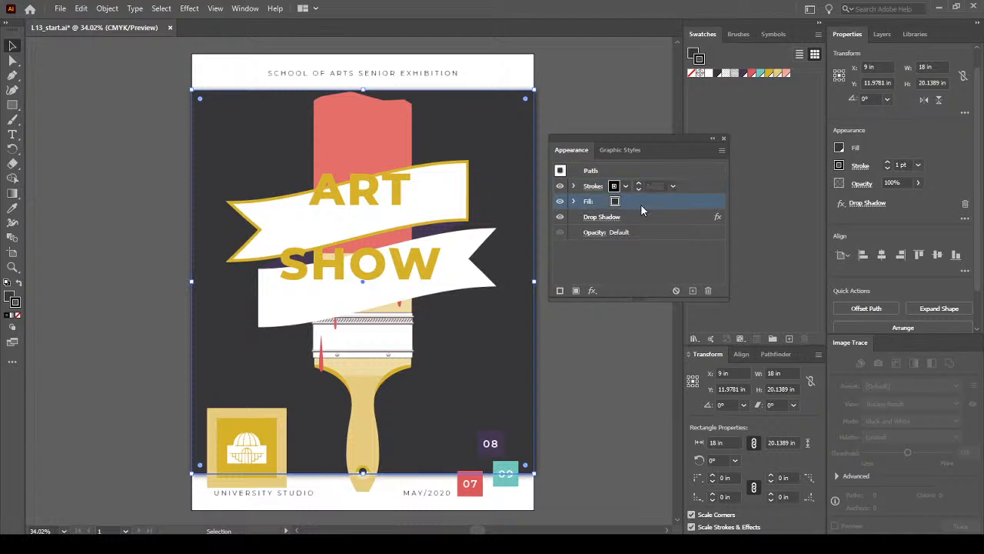
{"action": "left_click", "coordinate": [677, 291]}
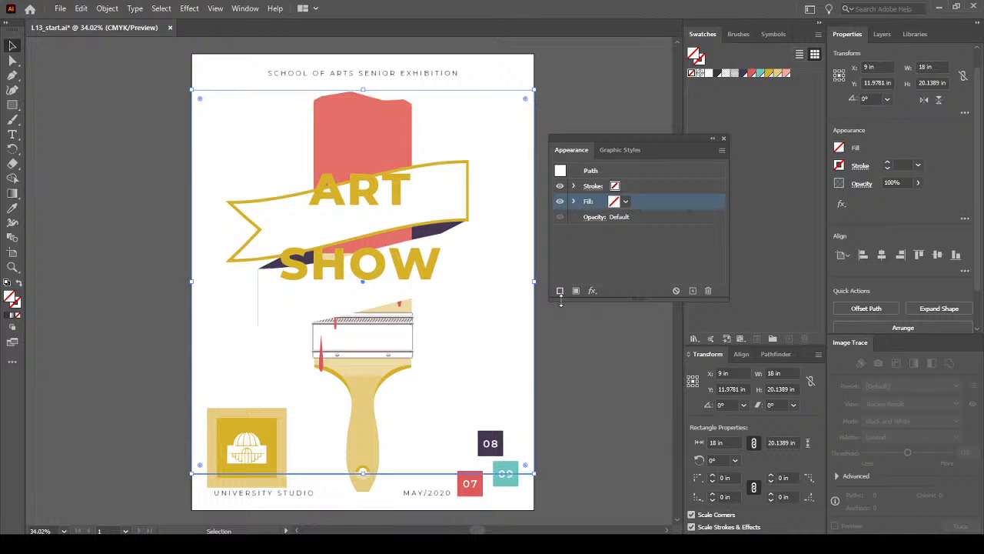
{"action": "left_click", "coordinate": [81, 9]}
{"action": "left_click", "coordinate": [115, 23]}
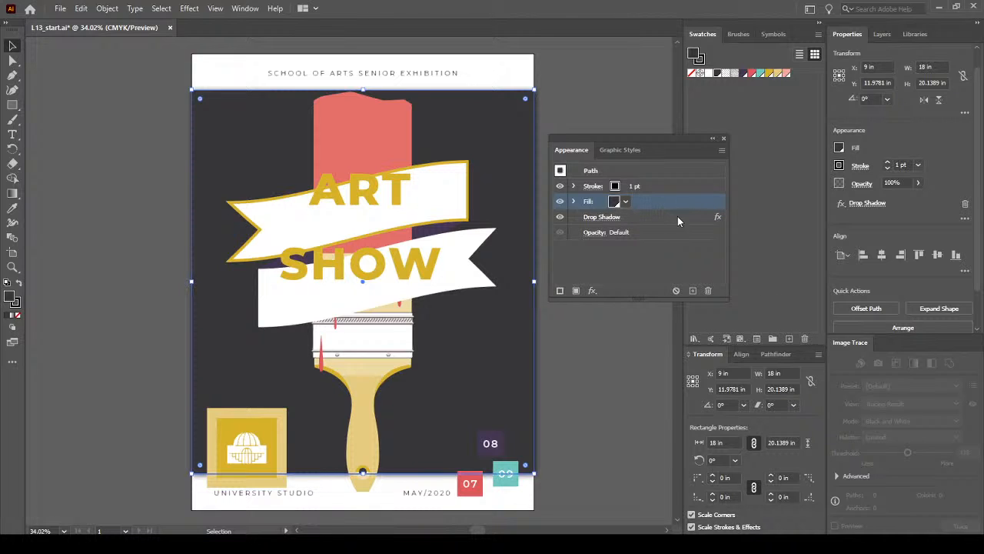
Duplicate the background rectangle's fill attribute and delete the extra fill
{"action": "left_click", "coordinate": [692, 291]}
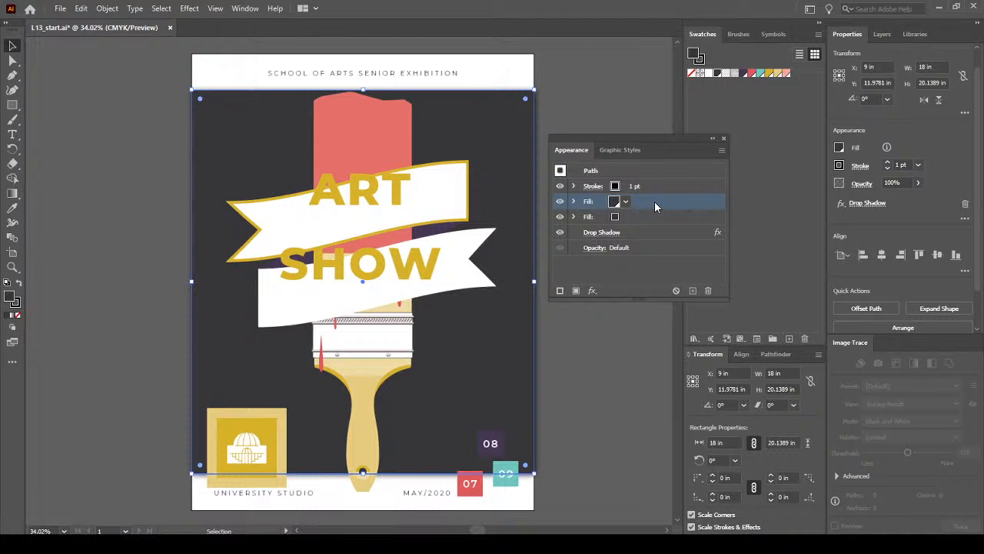
{"action": "left_click", "coordinate": [708, 290]}
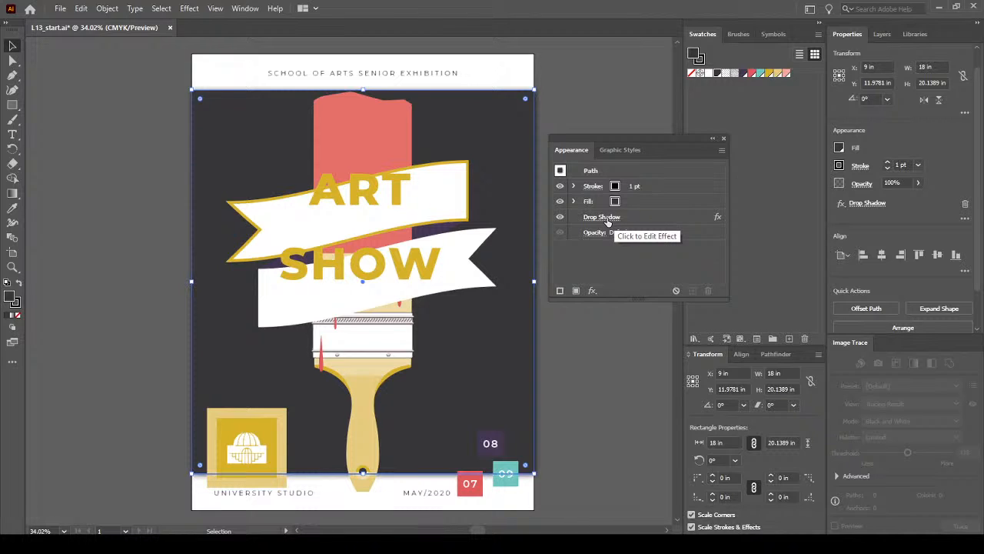
Reopen the drop shadow effect's settings for viewing and cancel without edits
{"action": "double_click", "coordinate": [718, 217]}
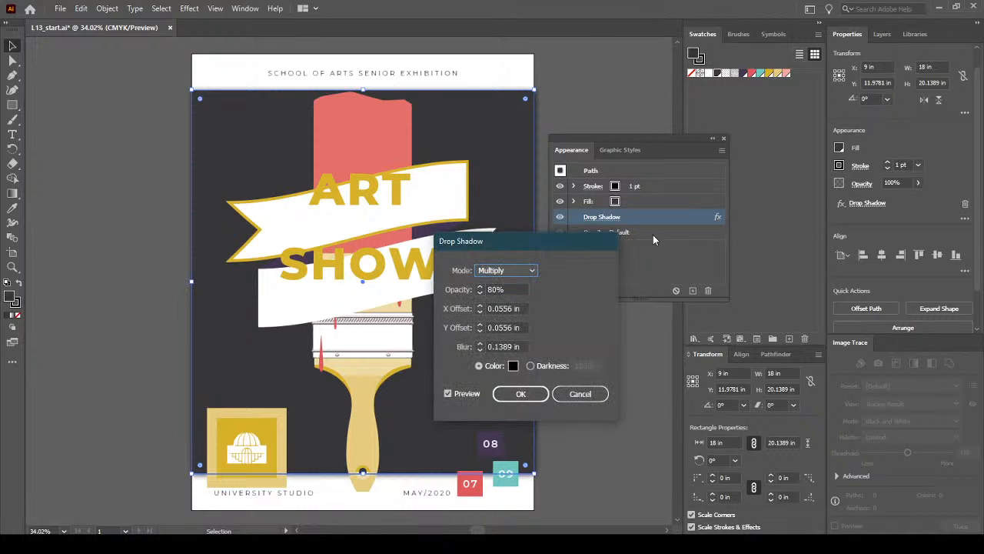
{"action": "left_click", "coordinate": [579, 393]}
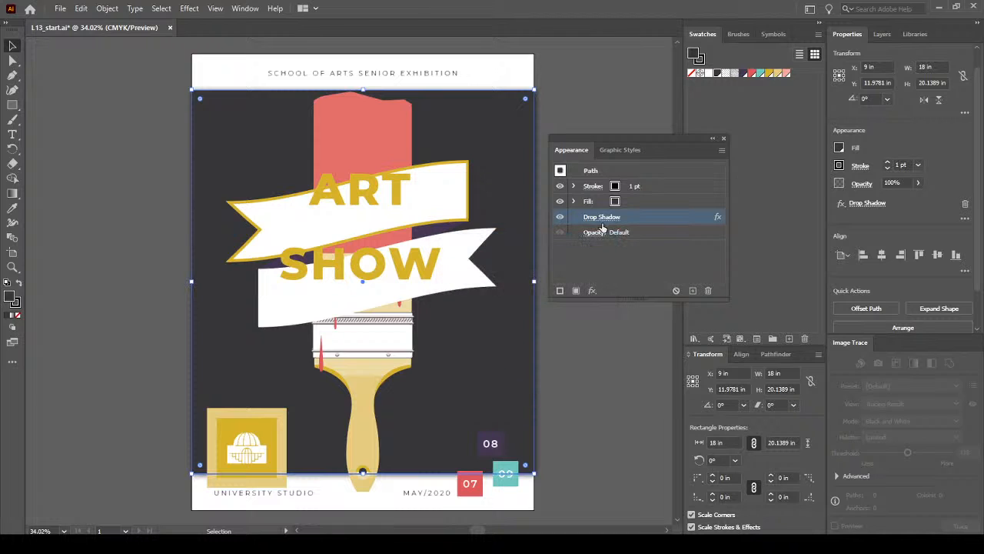
View the Drop Shadow options twice, opening them from the effect's name and its effect marker, and cancel each time
{"action": "double_click", "coordinate": [601, 218]}
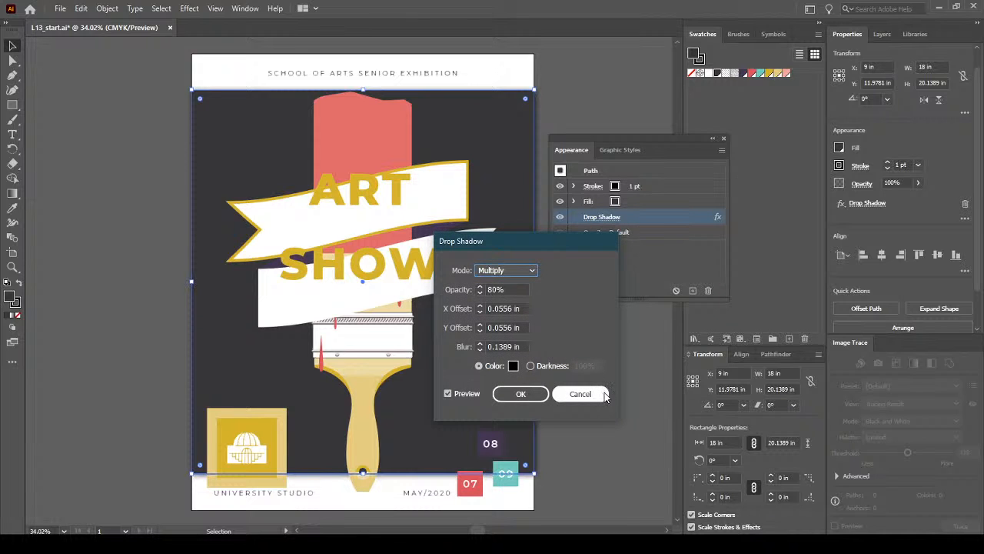
{"action": "left_click", "coordinate": [580, 393]}
{"action": "left_click", "coordinate": [718, 219]}
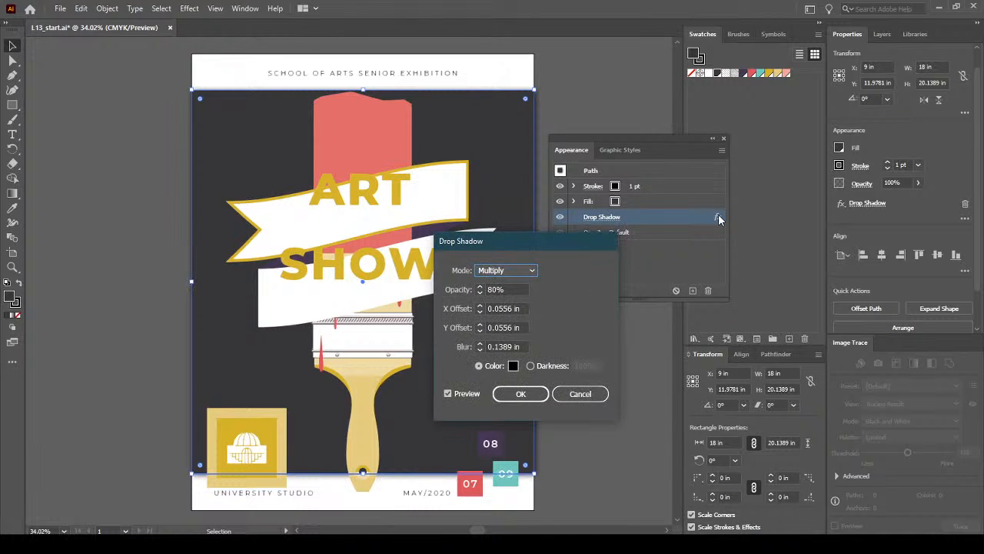
{"action": "left_click", "coordinate": [580, 394]}
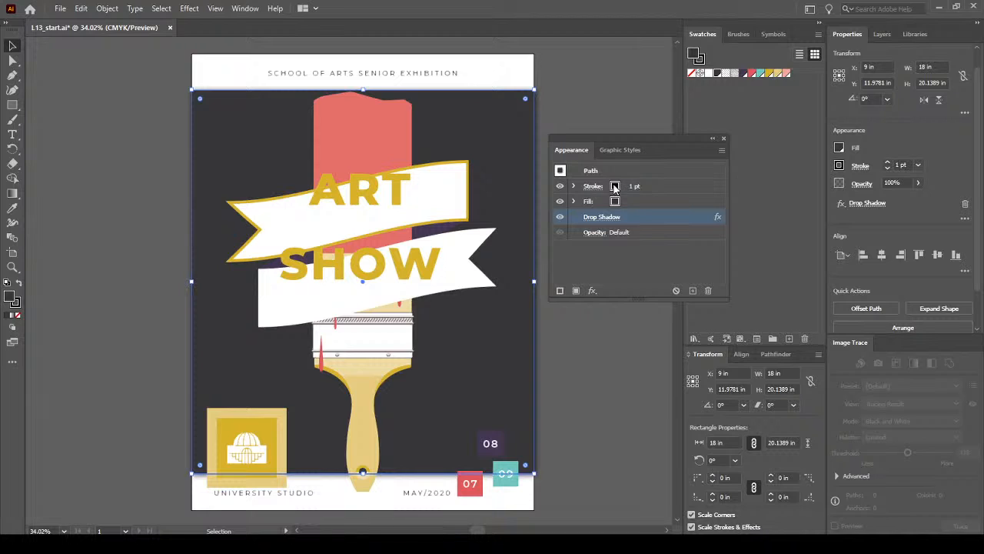
Set the background rectangle's stroke colour to None
{"action": "left_click", "coordinate": [615, 188]}
{"action": "left_click", "coordinate": [625, 187]}
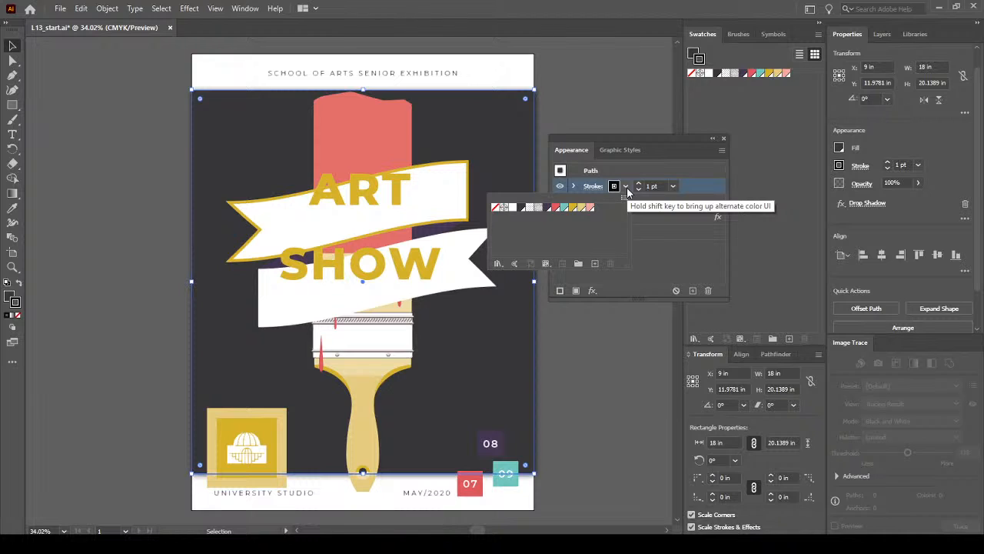
{"action": "left_click", "coordinate": [496, 210]}
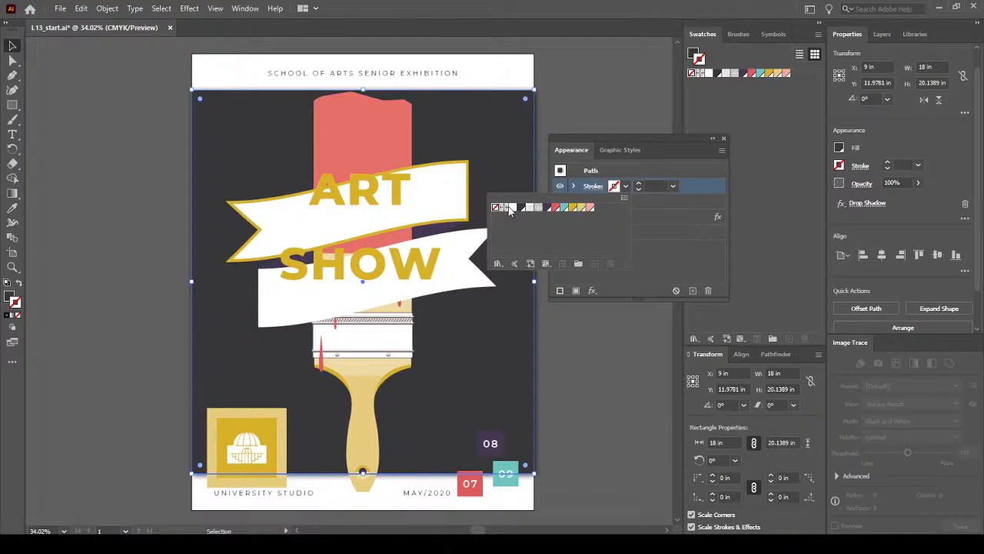
{"action": "left_click", "coordinate": [672, 165]}
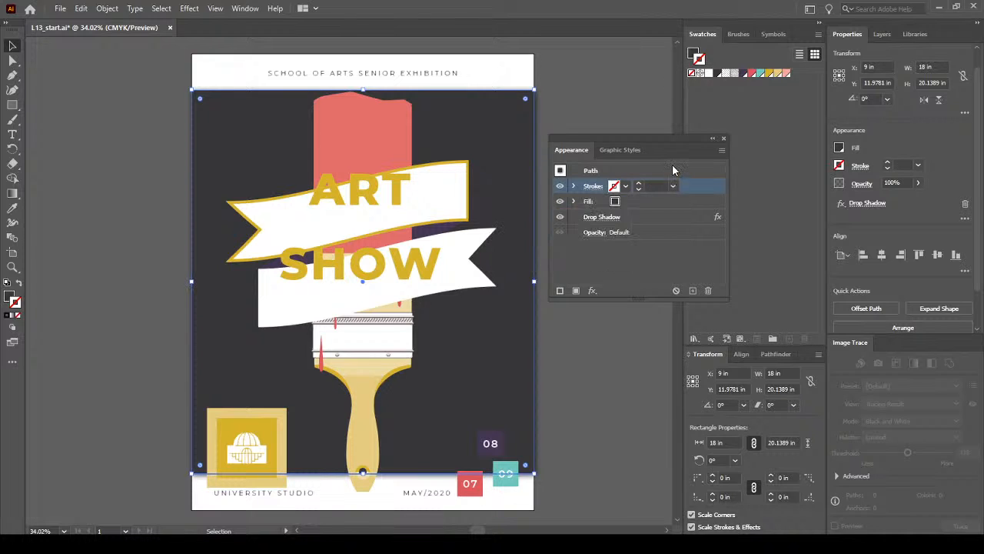
Change the background rectangle's fill to the light pink swatch
{"action": "left_click", "coordinate": [617, 205]}
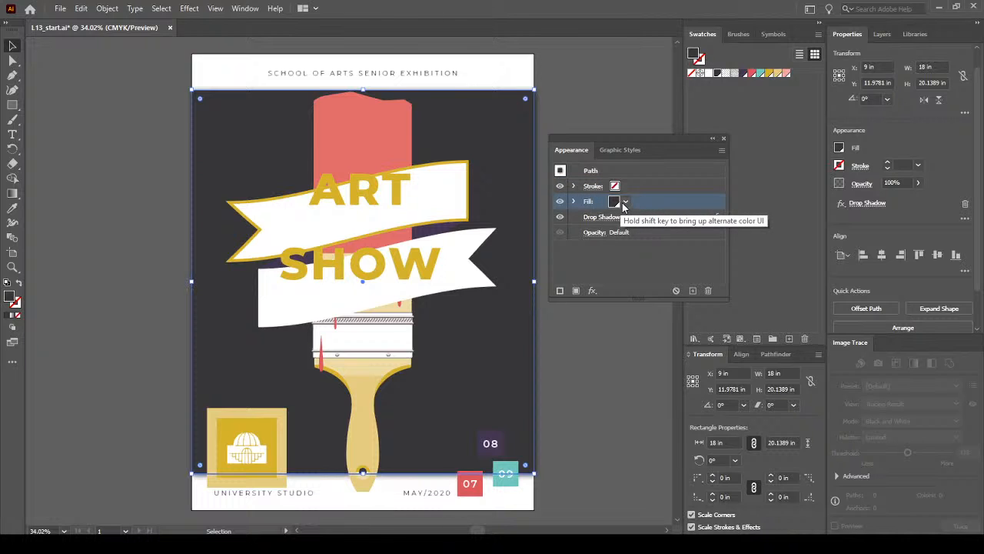
{"action": "left_click", "coordinate": [624, 202]}
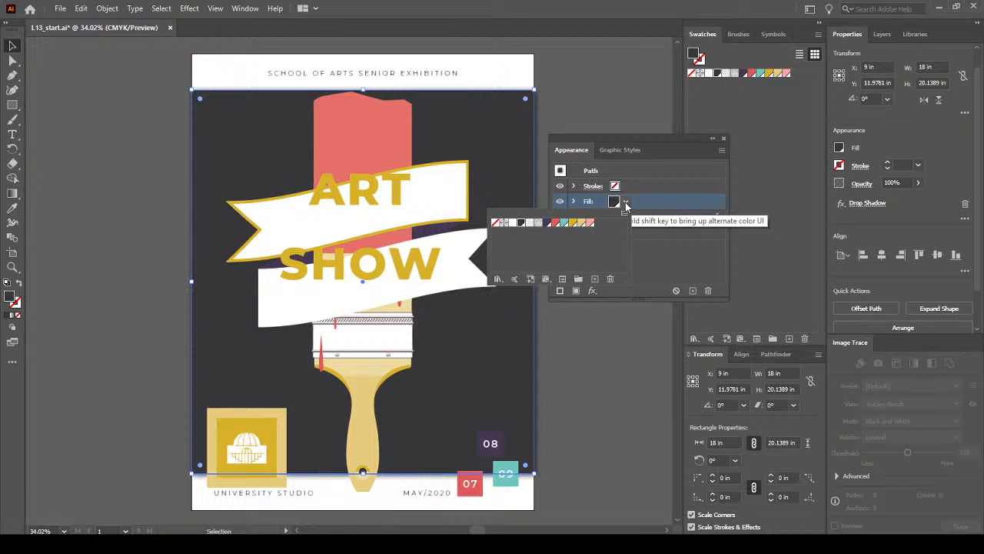
{"action": "left_click", "coordinate": [590, 224]}
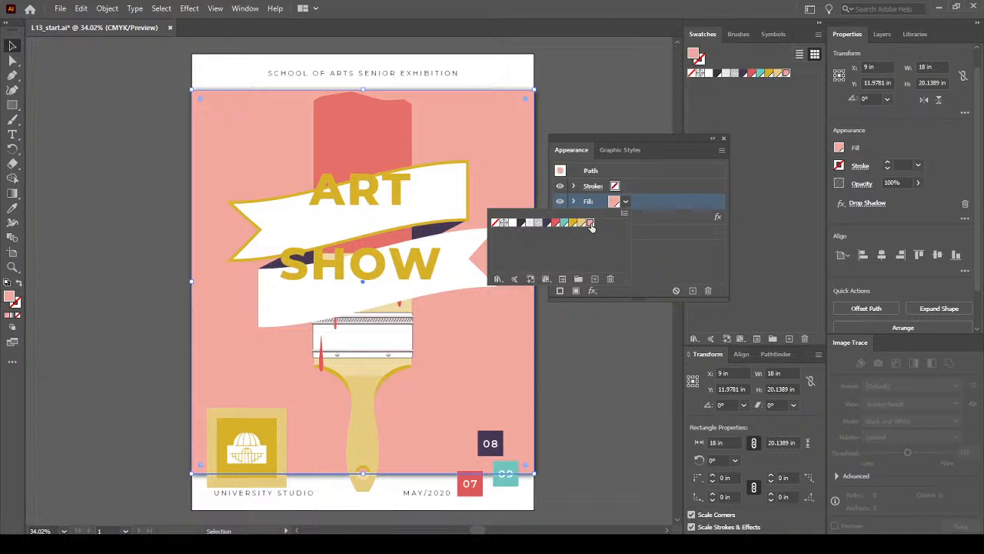
{"action": "left_click", "coordinate": [674, 265]}
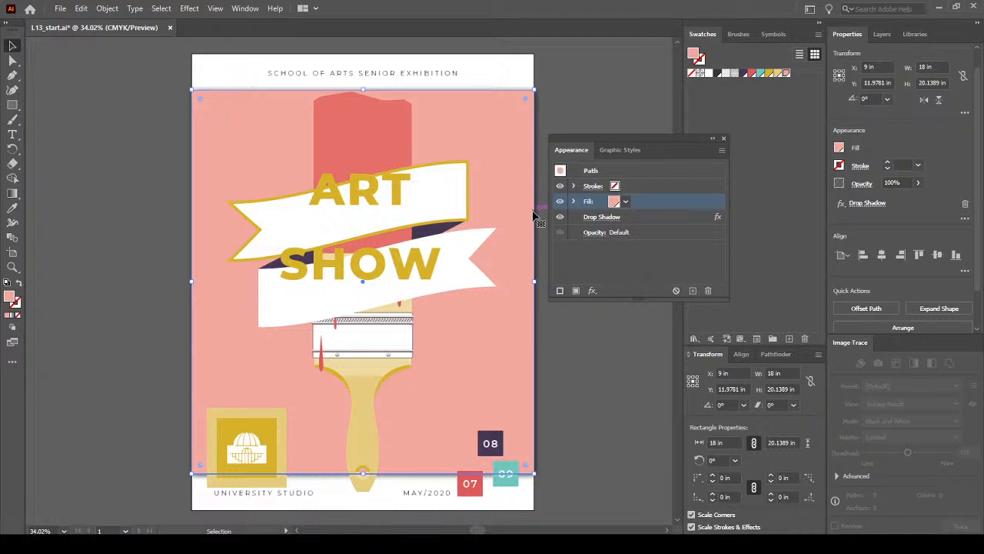
Toggle the visibility of the background rectangle's drop shadow and delete the effect
{"action": "left_click", "coordinate": [560, 218]}
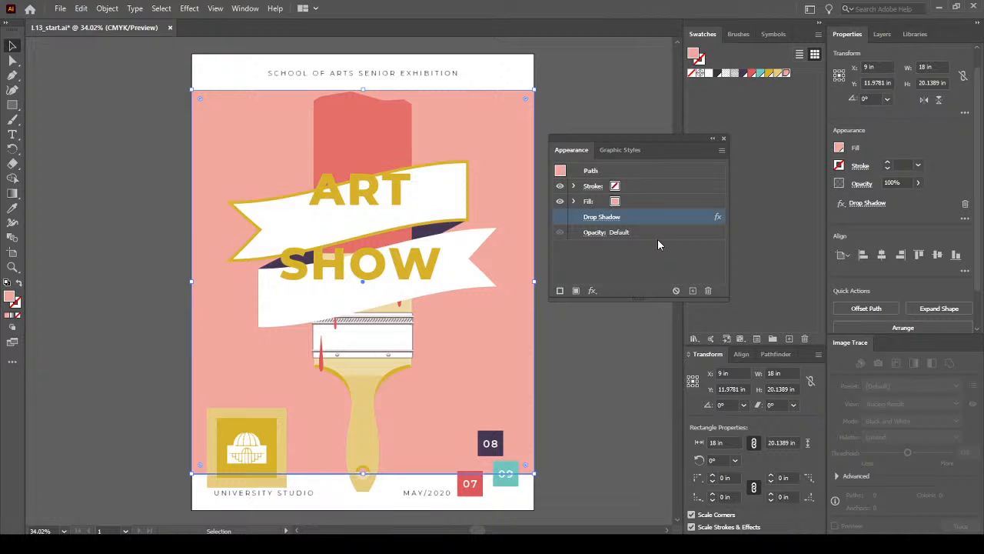
{"action": "left_click", "coordinate": [562, 222]}
{"action": "left_click", "coordinate": [562, 221]}
{"action": "left_click", "coordinate": [560, 217]}
{"action": "left_click", "coordinate": [708, 291]}
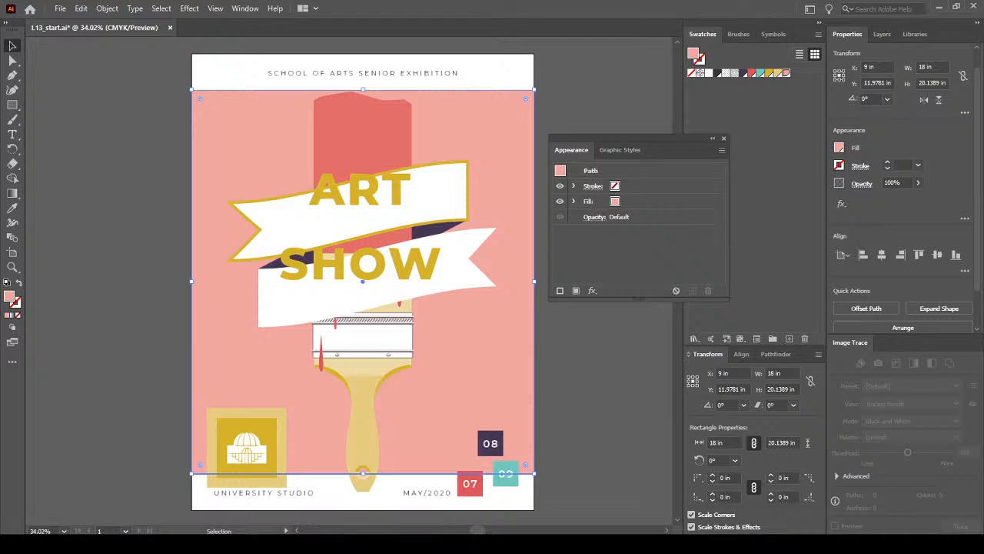
Add a second fill above the background rectangle's stroke and colour it with the teal swatch
{"action": "left_click", "coordinate": [660, 188]}
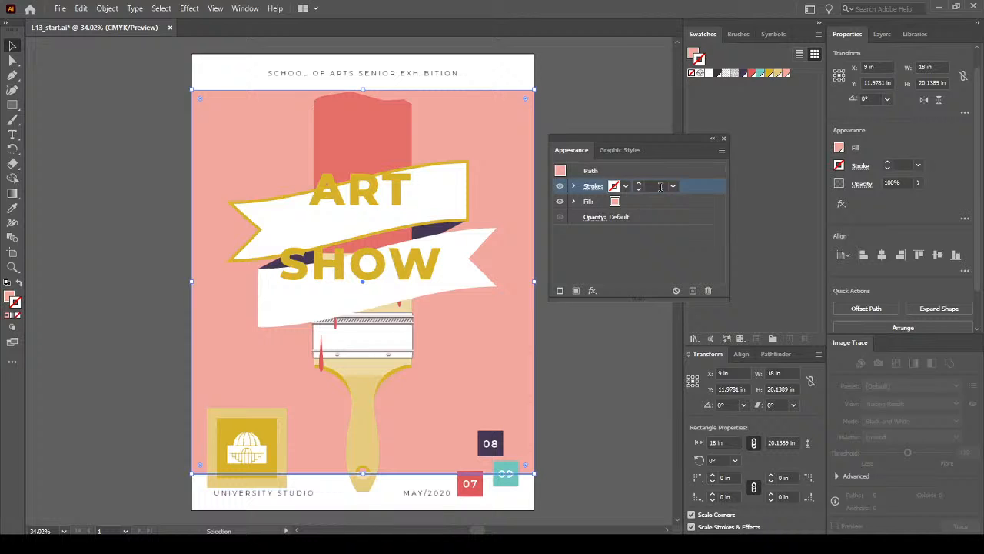
{"action": "left_click", "coordinate": [647, 266]}
{"action": "left_click", "coordinate": [676, 187]}
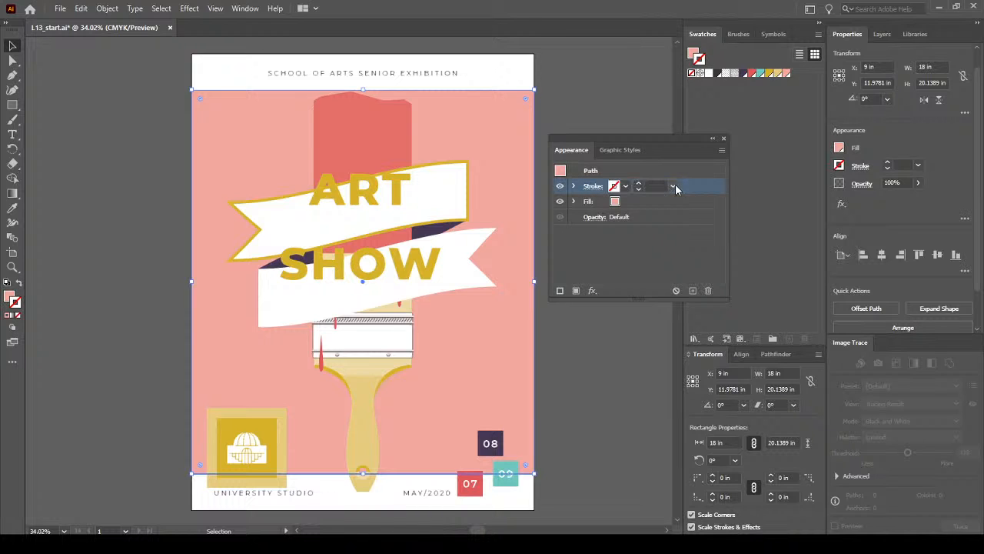
{"action": "left_click", "coordinate": [560, 291]}
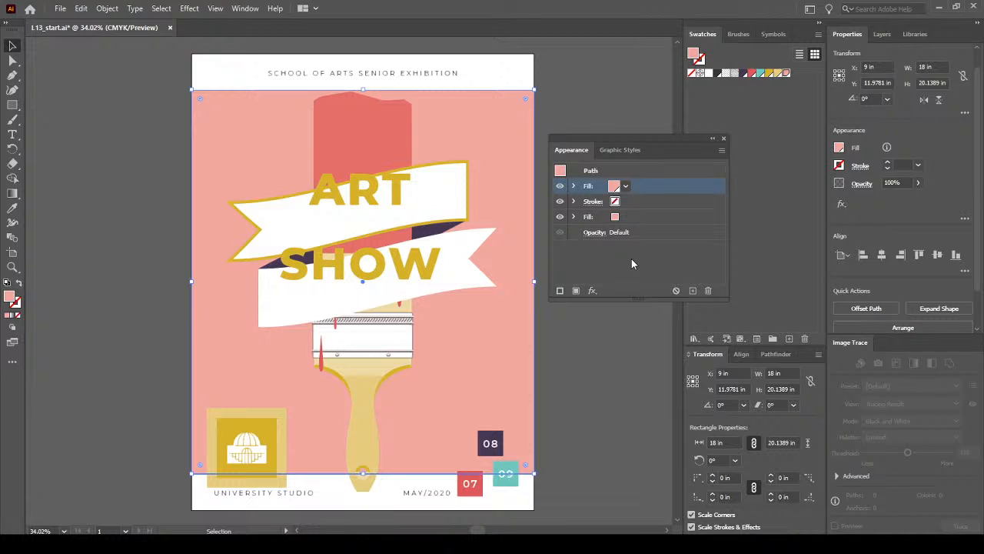
{"action": "left_click", "coordinate": [625, 186]}
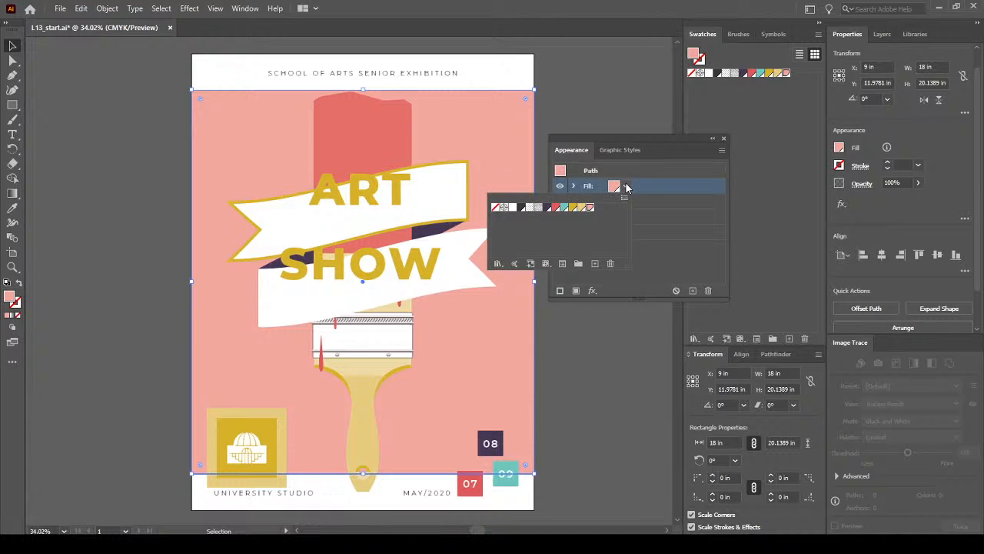
{"action": "left_click", "coordinate": [564, 208]}
{"action": "left_click", "coordinate": [700, 261]}
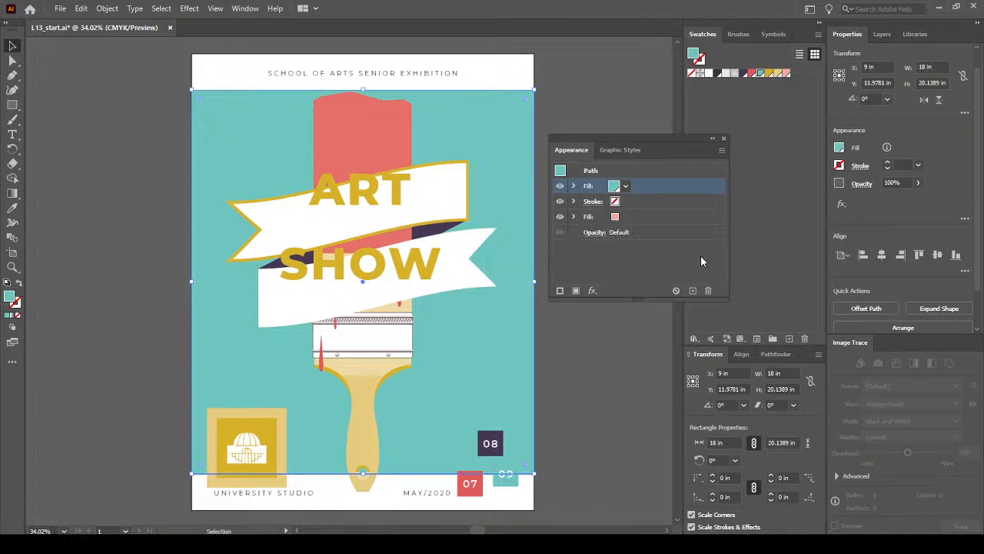
Change the background rectangle's upper fill to the first light pattern swatch, following the dark grey one
{"action": "left_click", "coordinate": [627, 187]}
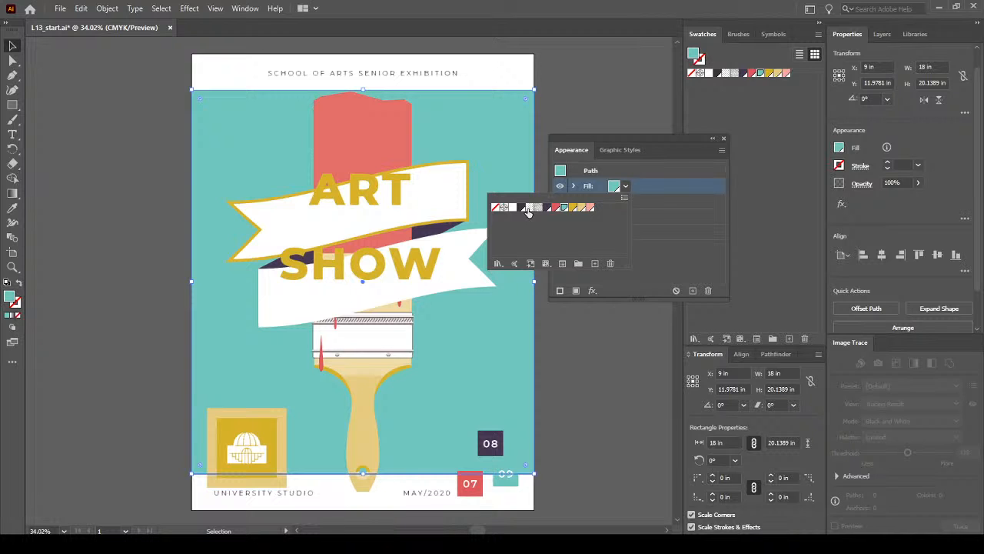
{"action": "left_click", "coordinate": [528, 207]}
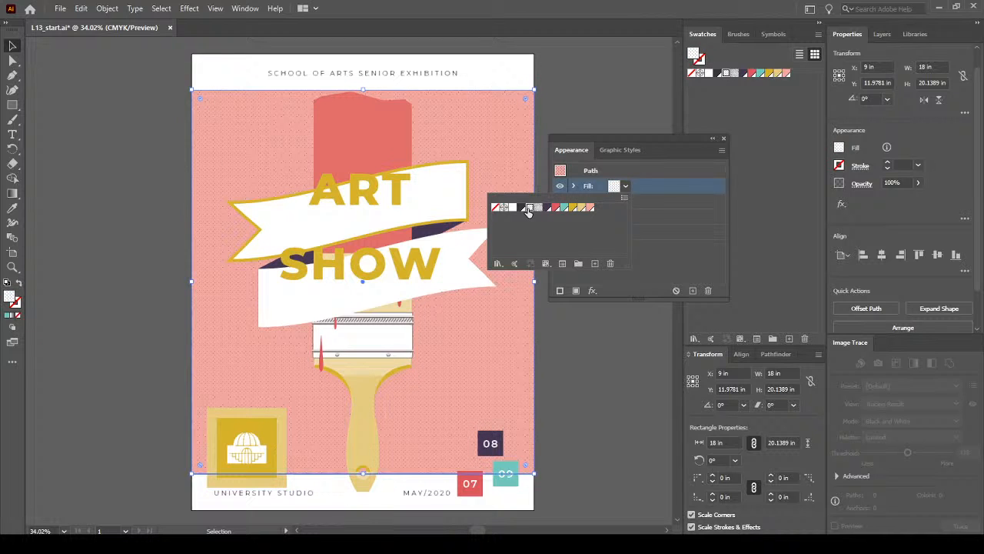
{"action": "left_click", "coordinate": [683, 243]}
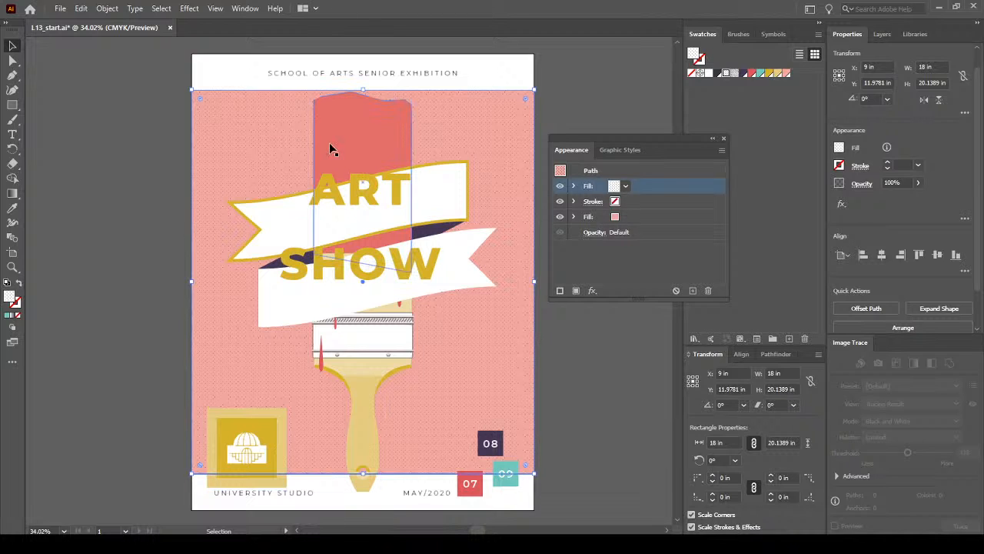
Undo the pattern swatch on the upper fill and redo it
{"action": "key", "text": "z"}
{"action": "right_click", "coordinate": [261, 124]}
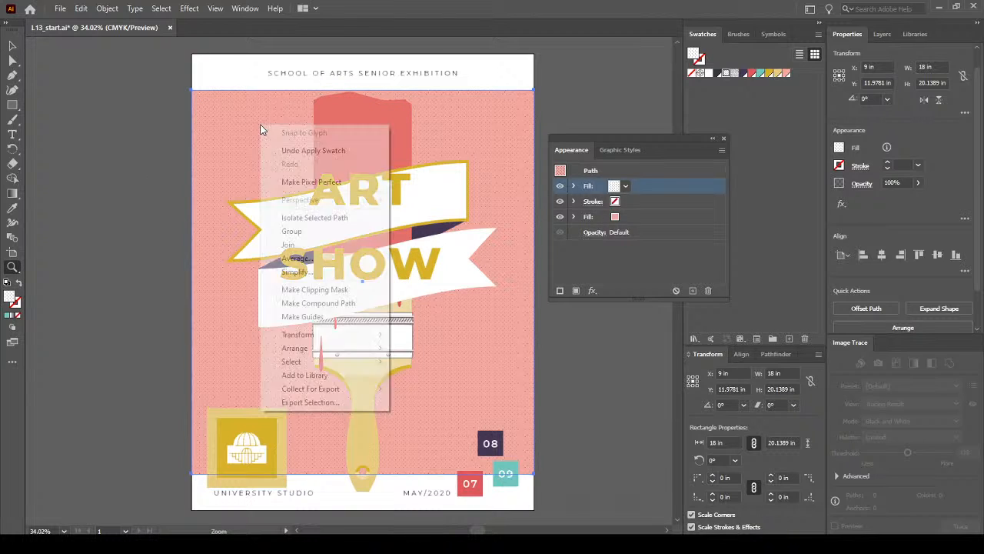
{"action": "left_click", "coordinate": [292, 150]}
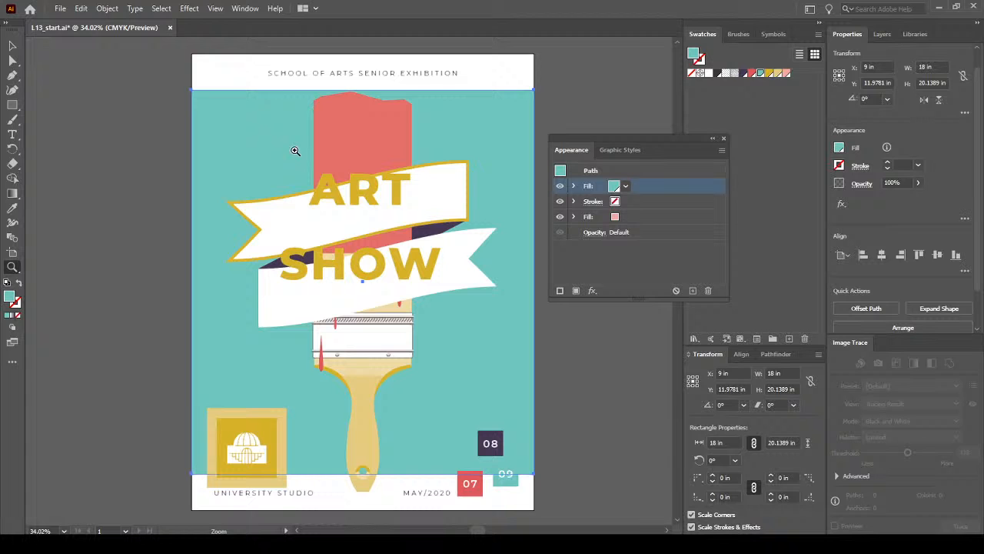
{"action": "left_click", "coordinate": [81, 8]}
{"action": "left_click", "coordinate": [111, 36]}
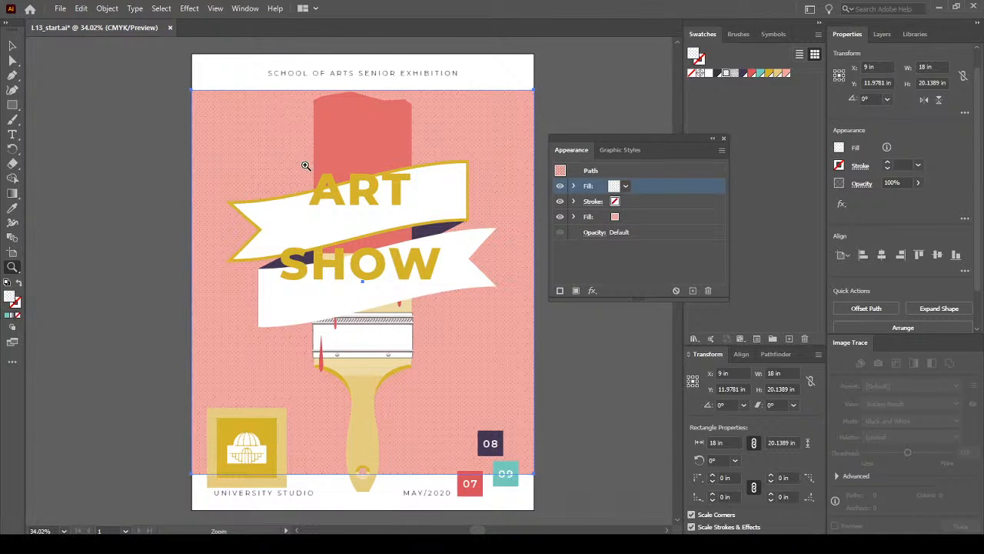
Try the teal swatch on the lower fill beneath the pattern, and set that fill back to light pink
{"action": "right_click", "coordinate": [259, 125]}
{"action": "left_click", "coordinate": [229, 149]}
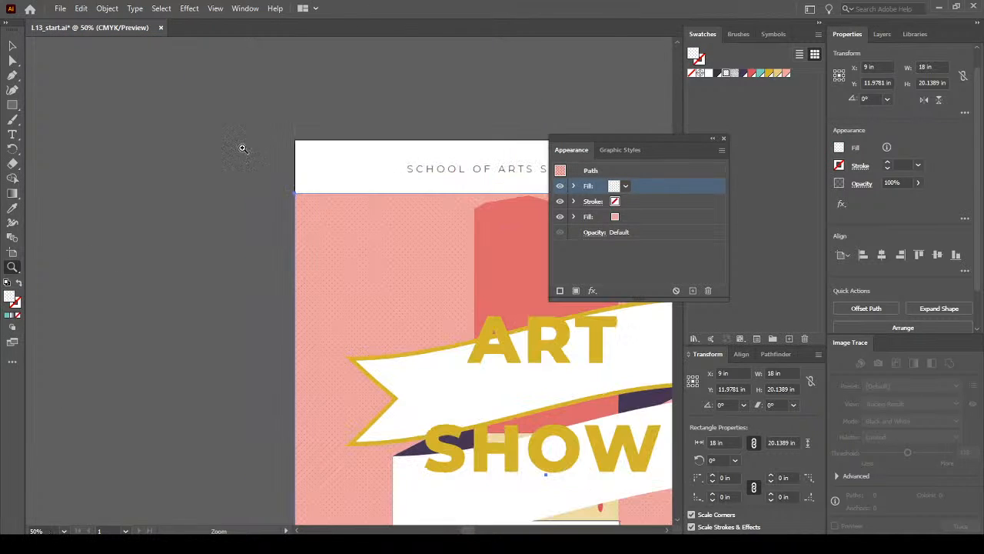
{"action": "left_click", "coordinate": [451, 244]}
{"action": "left_click", "coordinate": [324, 365]}
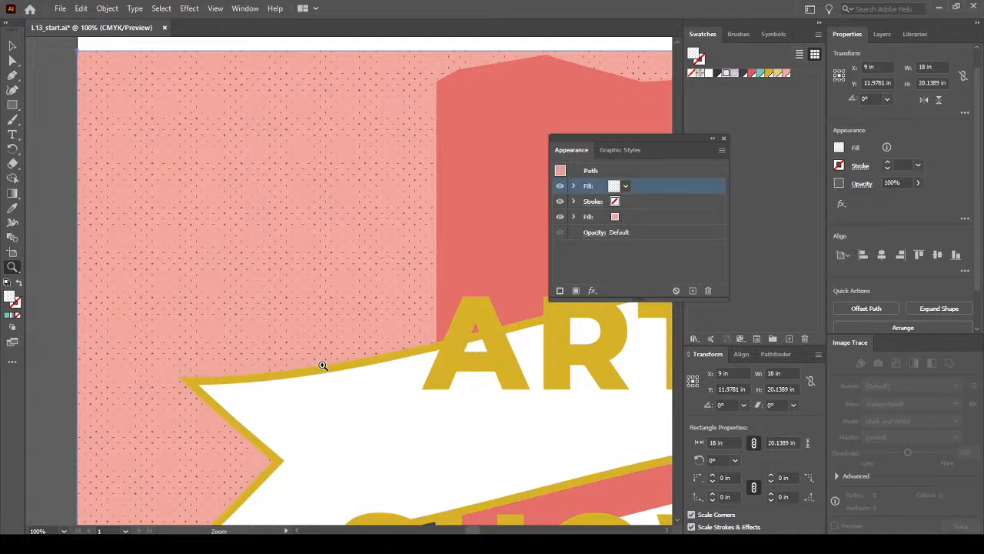
{"action": "left_click", "coordinate": [293, 237]}
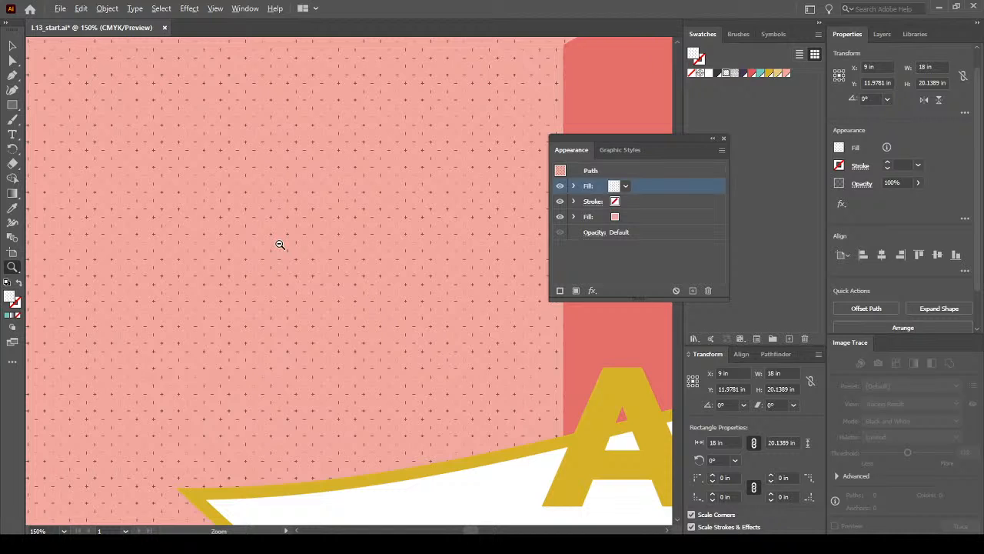
{"action": "key", "text": "alt"}
{"action": "left_click", "coordinate": [634, 213]}
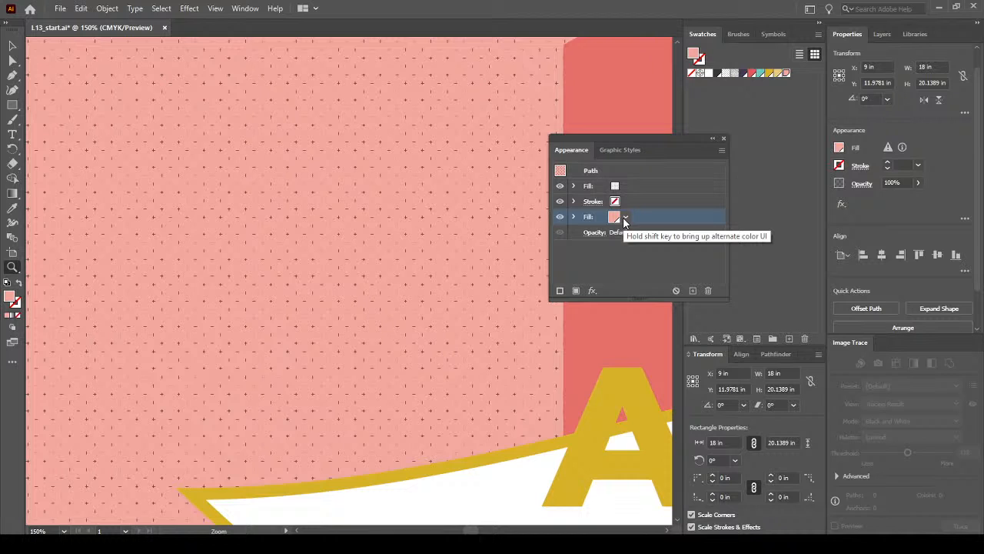
{"action": "left_click", "coordinate": [625, 219]}
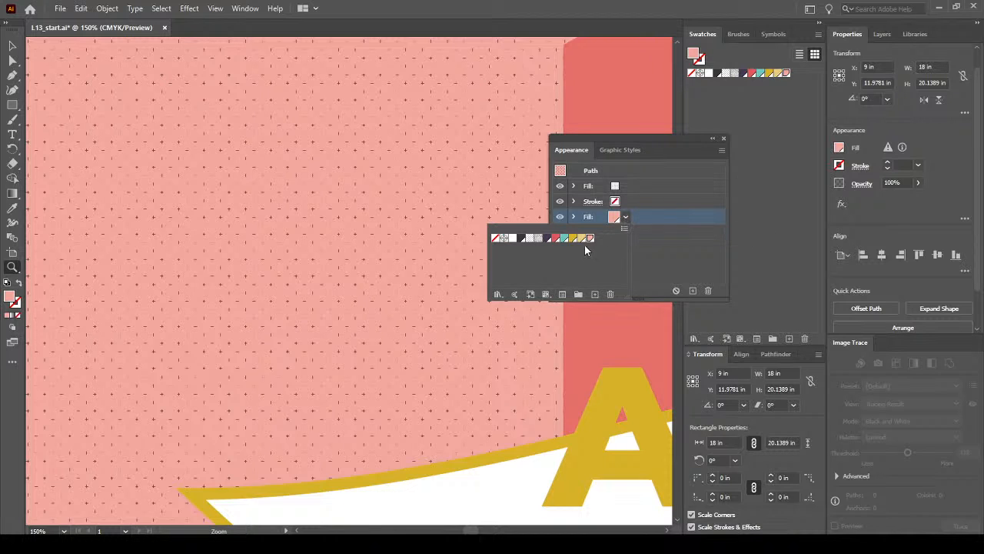
{"action": "left_click", "coordinate": [565, 240]}
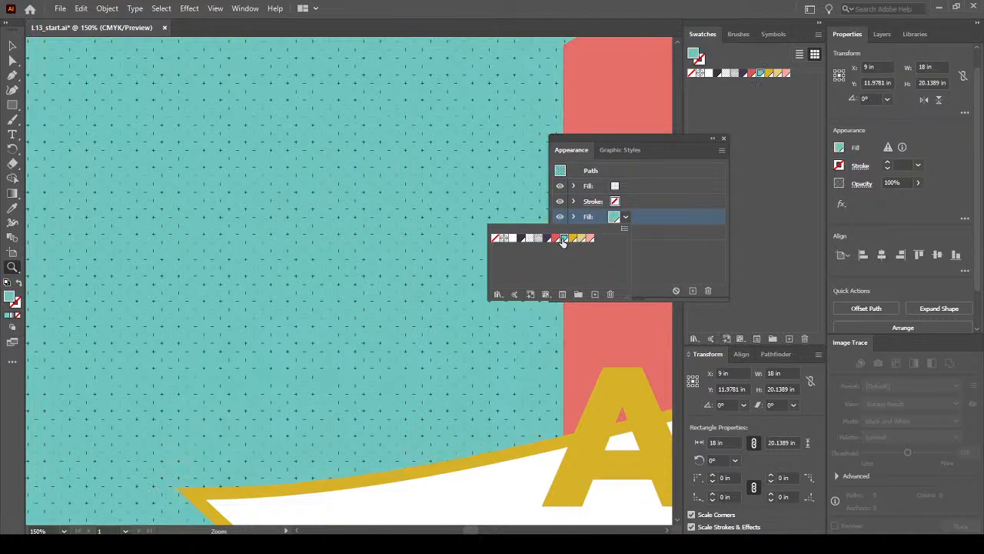
{"action": "left_click", "coordinate": [591, 240]}
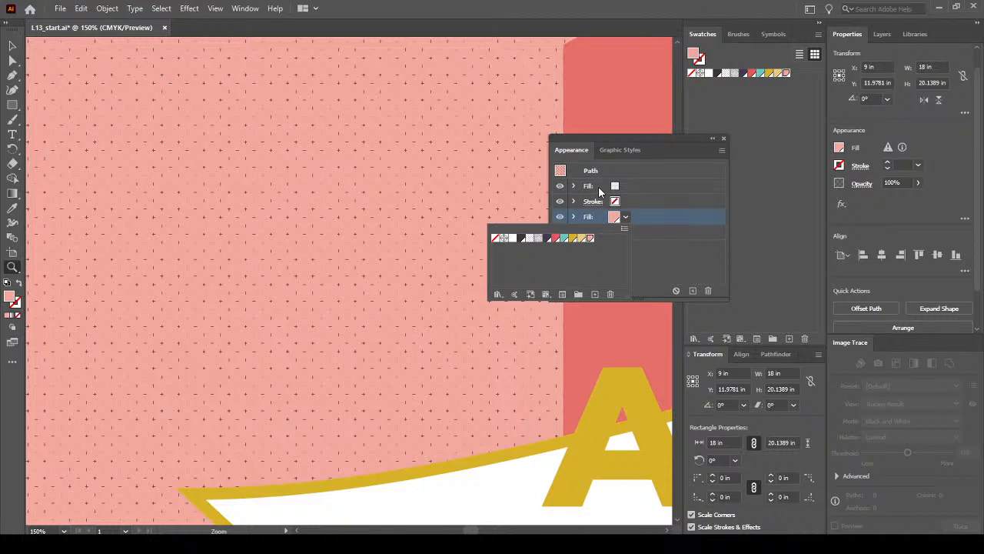
{"action": "left_click", "coordinate": [632, 186]}
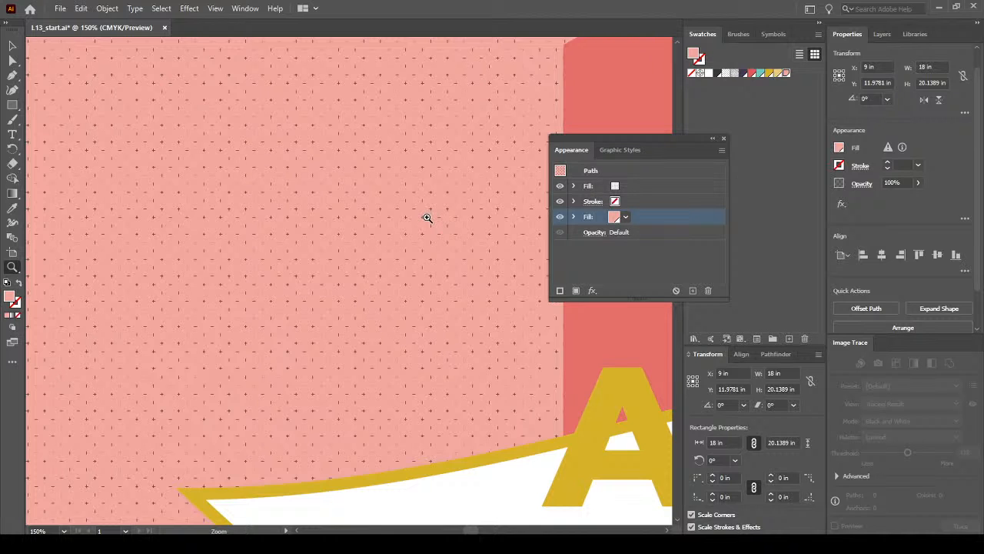
Select the background rectangle's upper pattern fill attribute, with the ART SHOW banners and surrounding background in view
{"action": "left_click", "coordinate": [406, 241], "text": "alt"}
{"action": "left_click", "coordinate": [421, 338], "text": "alt"}
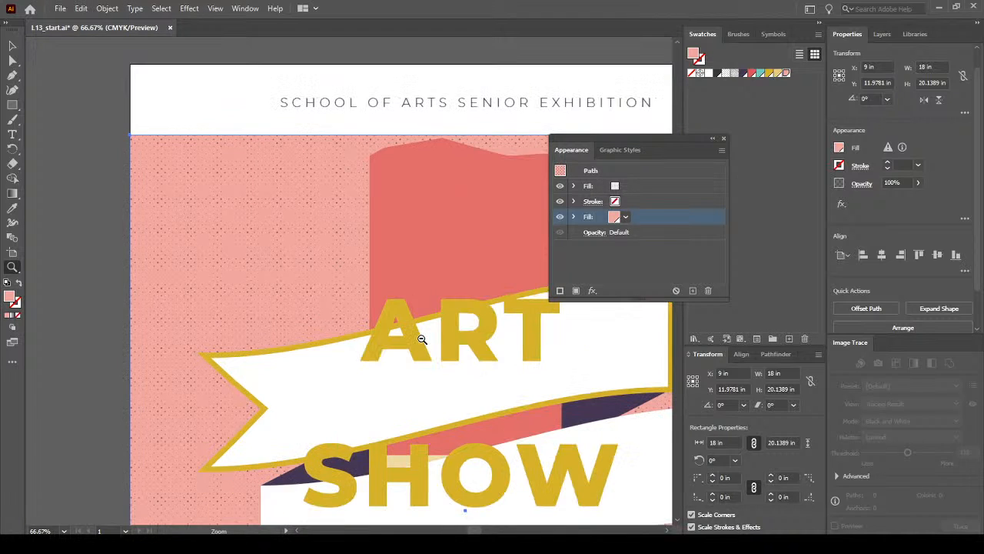
{"action": "left_click", "coordinate": [296, 336], "text": "alt"}
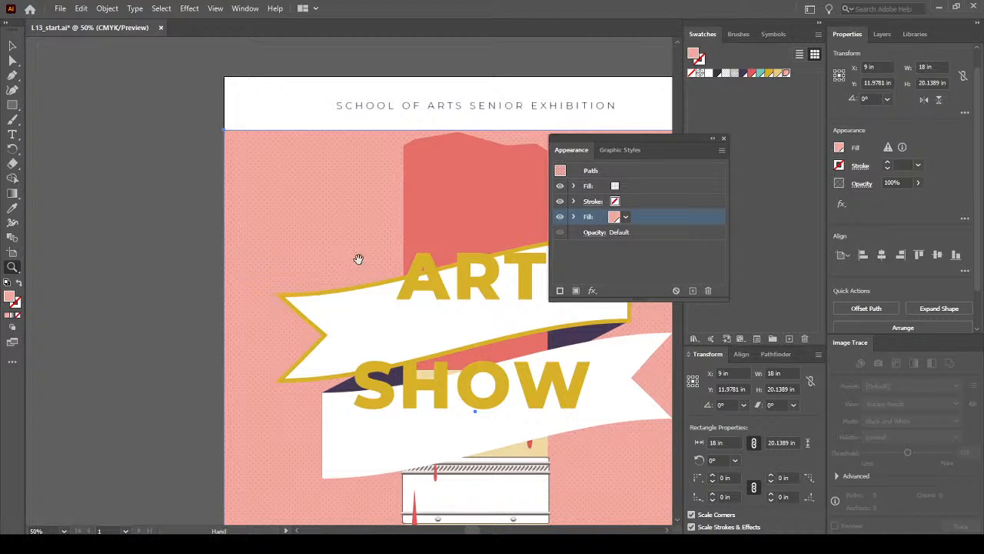
{"action": "left_click_drag", "start_coordinate": [358, 258], "coordinate": [253, 200]}
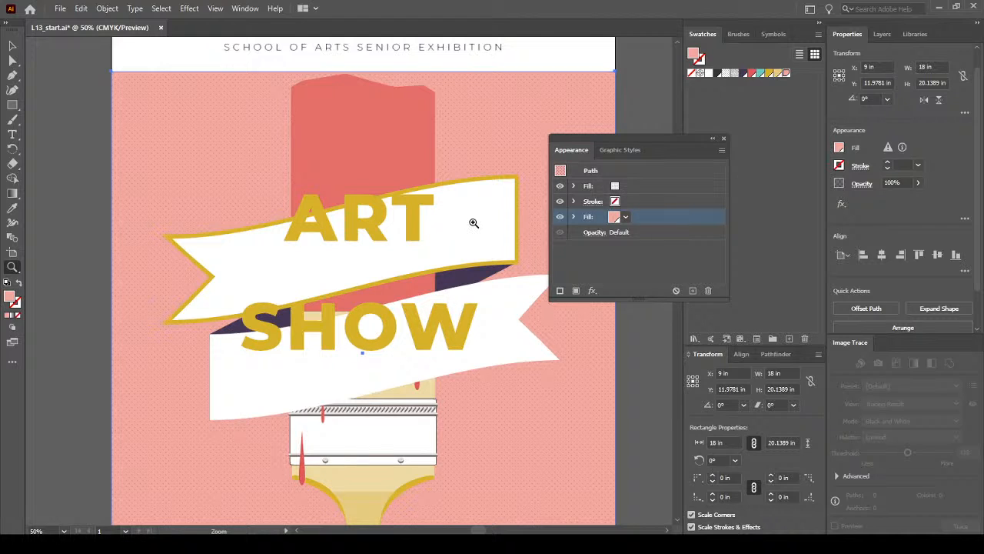
{"action": "left_click", "coordinate": [674, 190]}
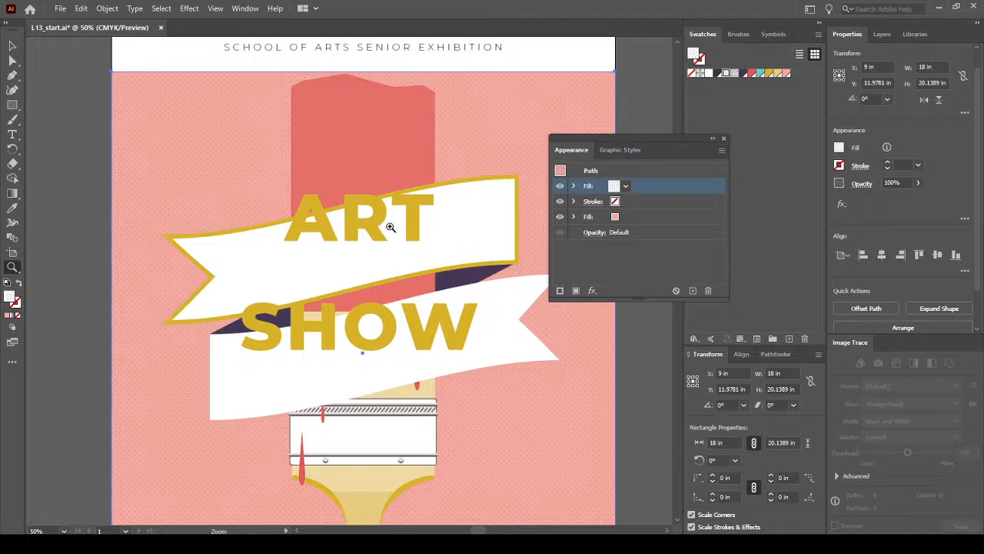
Select the ART SHOW text and compare the stroke and fill of its characters with the appearance of the type object
{"action": "left_click", "coordinate": [12, 46]}
{"action": "left_click", "coordinate": [417, 238]}
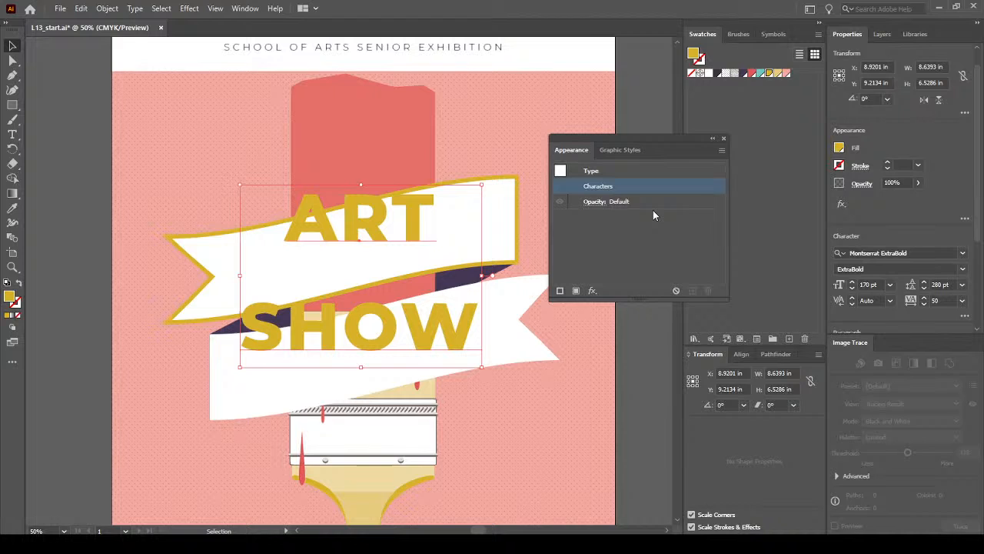
{"action": "double_click", "coordinate": [410, 232]}
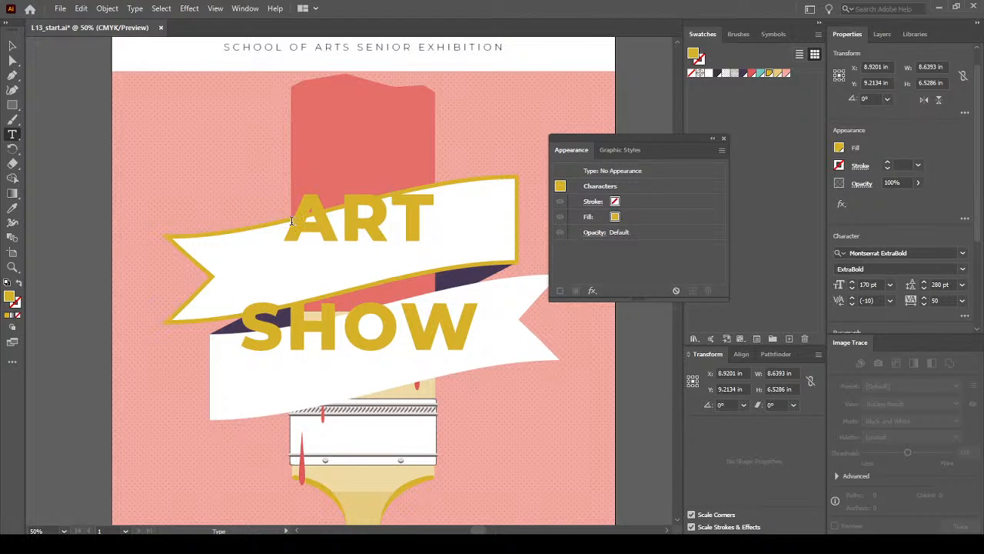
{"action": "left_click_drag", "start_coordinate": [300, 223], "coordinate": [510, 334]}
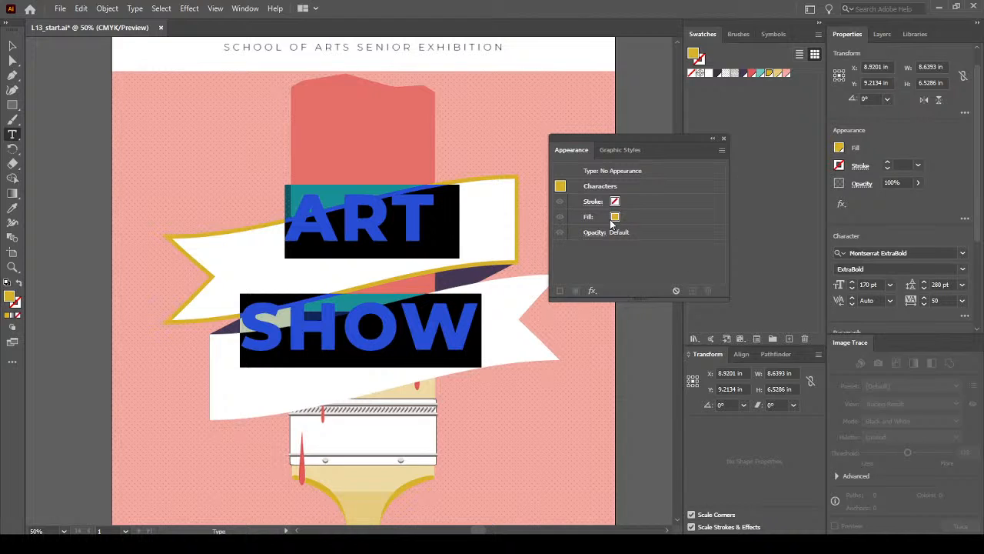
{"action": "left_click_drag", "start_coordinate": [310, 235], "coordinate": [454, 323]}
{"action": "left_click", "coordinate": [12, 46]}
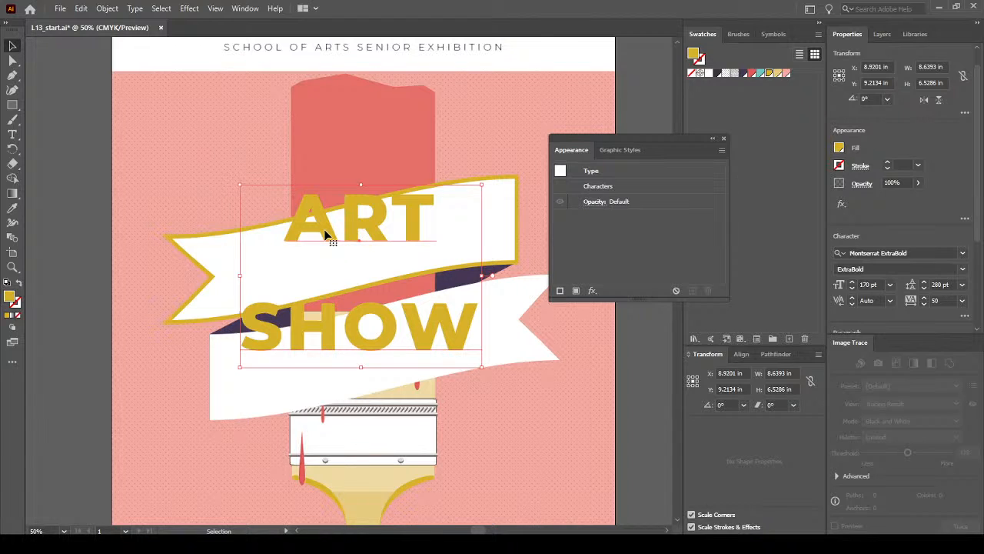
Add a new fill to the ART SHOW type object and set the fill of its individual characters to None
{"action": "left_click", "coordinate": [576, 291]}
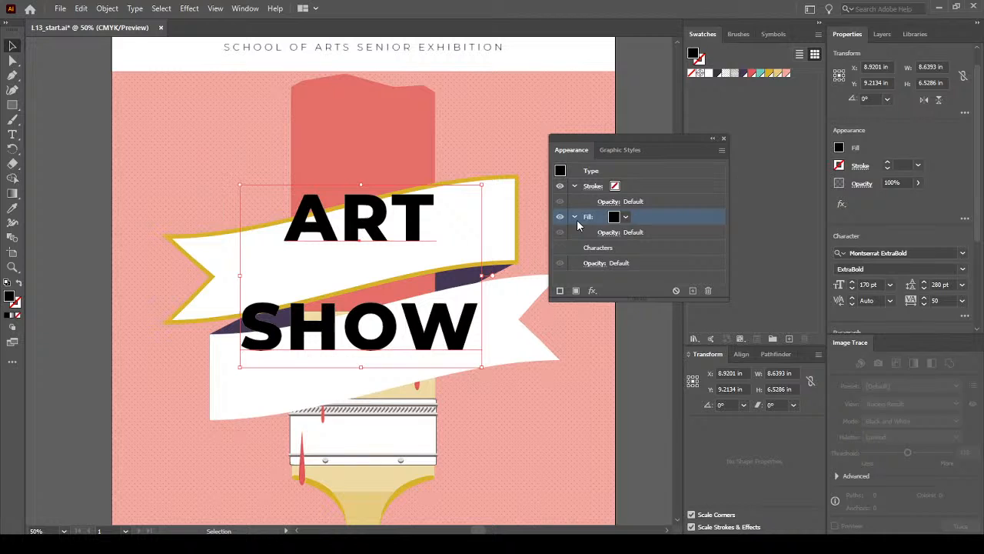
{"action": "double_click", "coordinate": [416, 243]}
{"action": "key", "text": "shift+Home"}
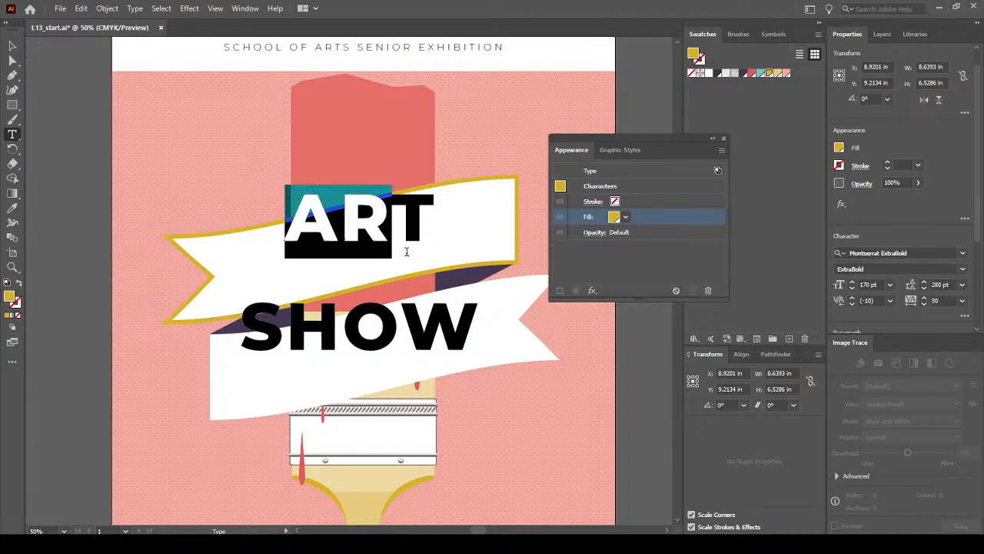
{"action": "key", "text": "ctrl+a"}
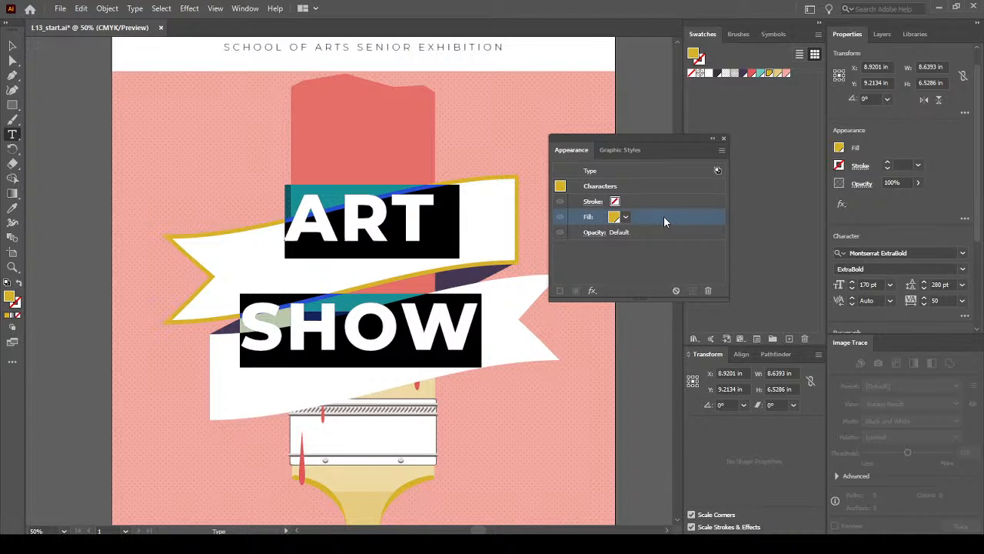
{"action": "left_click_drag", "start_coordinate": [289, 217], "coordinate": [476, 331]}
{"action": "left_click", "coordinate": [627, 219]}
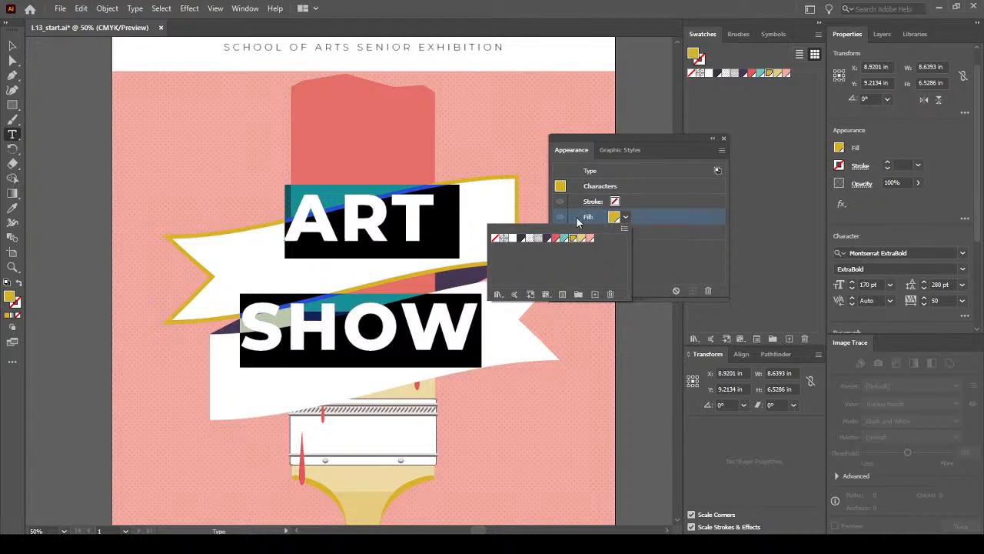
{"action": "left_click", "coordinate": [496, 239]}
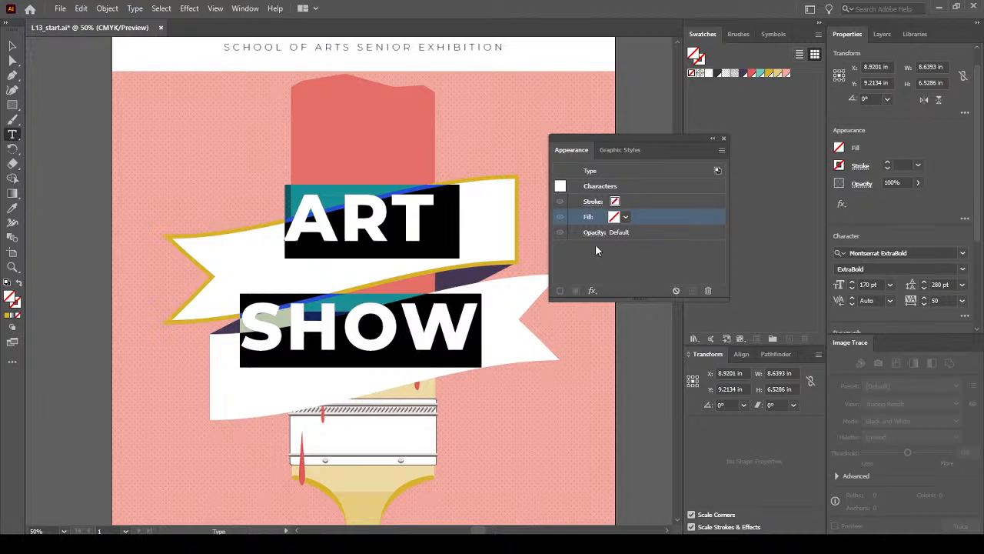
{"action": "left_click", "coordinate": [11, 47]}
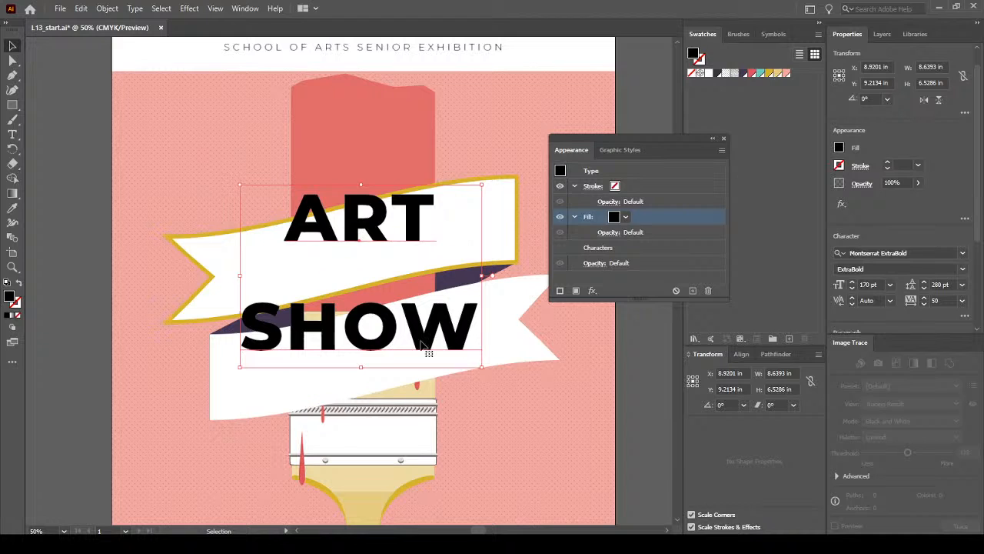
Check the character-level attributes of the ART SHOW text again and return to the type object's own attributes
{"action": "left_click", "coordinate": [574, 217]}
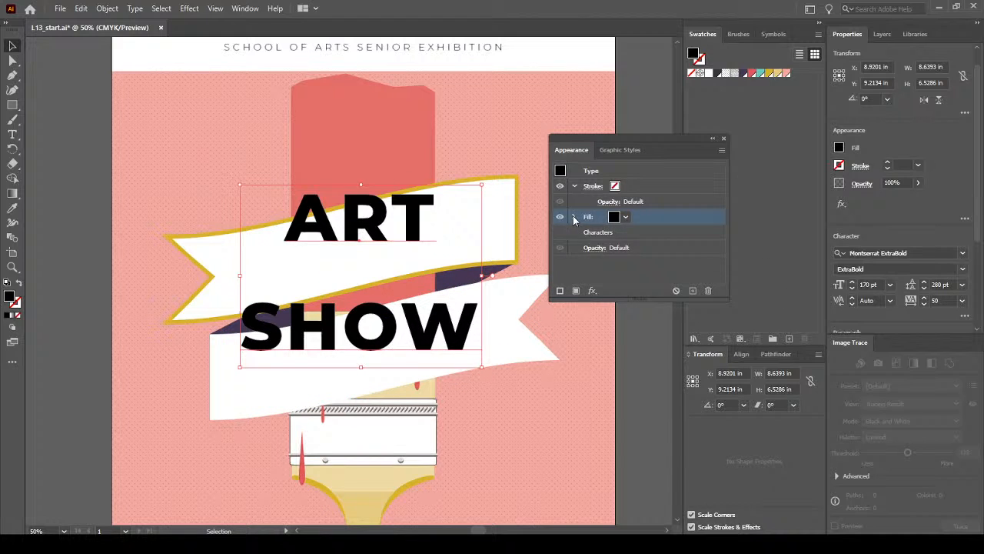
{"action": "double_click", "coordinate": [424, 329]}
{"action": "key", "text": "ctrl+a"}
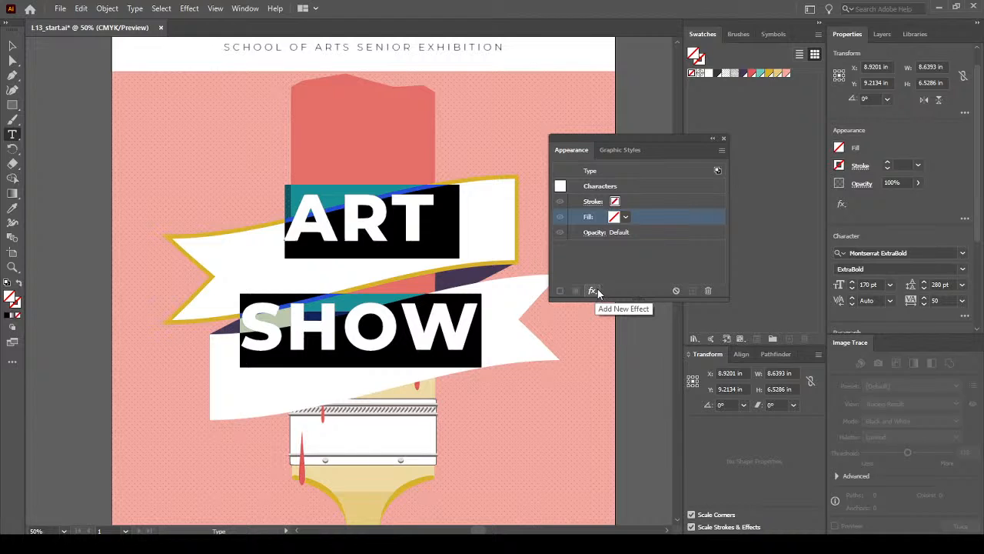
{"action": "left_click", "coordinate": [15, 46]}
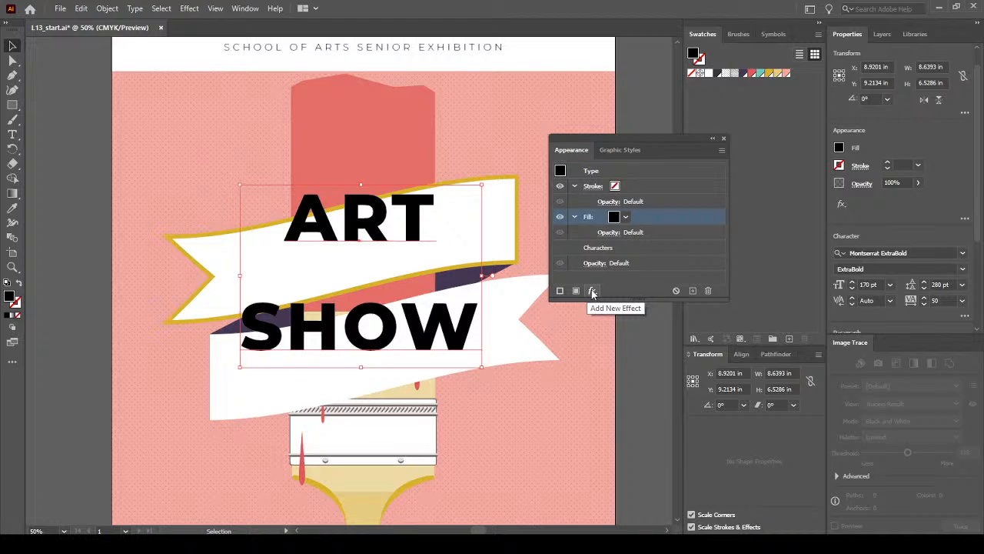
Collapse the ART SHOW type object's fill and stroke attributes, and set its fill to the gold swatch
{"action": "left_click", "coordinate": [575, 217]}
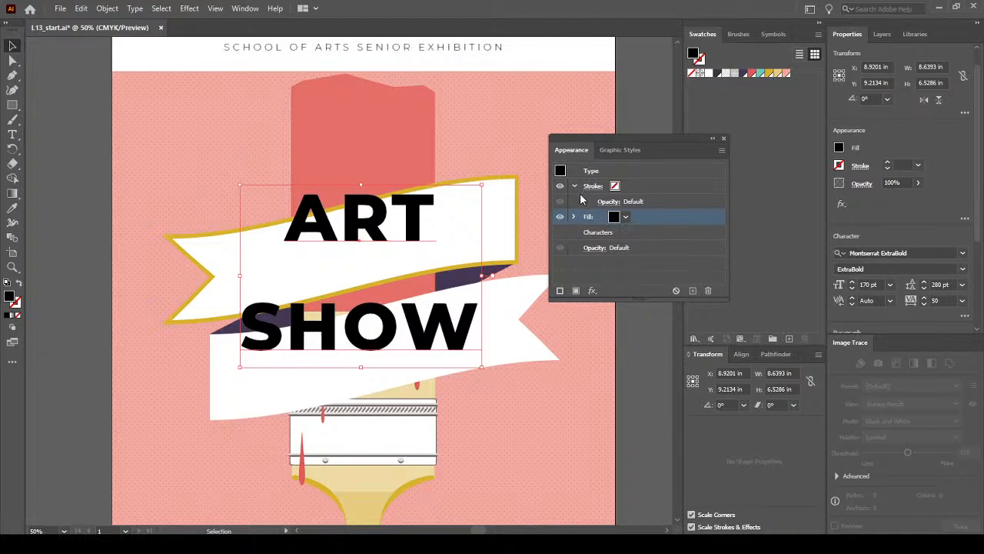
{"action": "left_click", "coordinate": [573, 186]}
{"action": "left_click", "coordinate": [607, 256]}
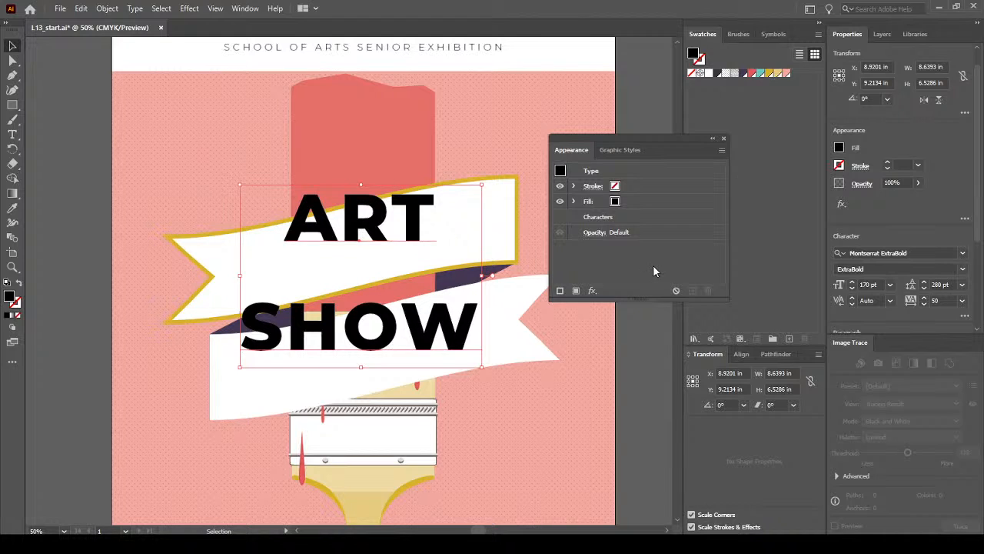
{"action": "left_click", "coordinate": [651, 202]}
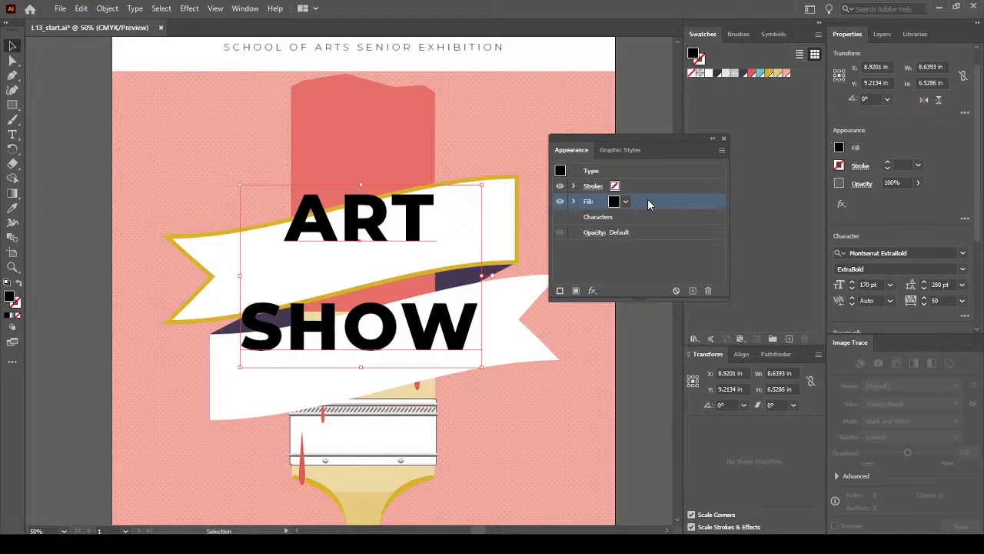
{"action": "left_click", "coordinate": [626, 202]}
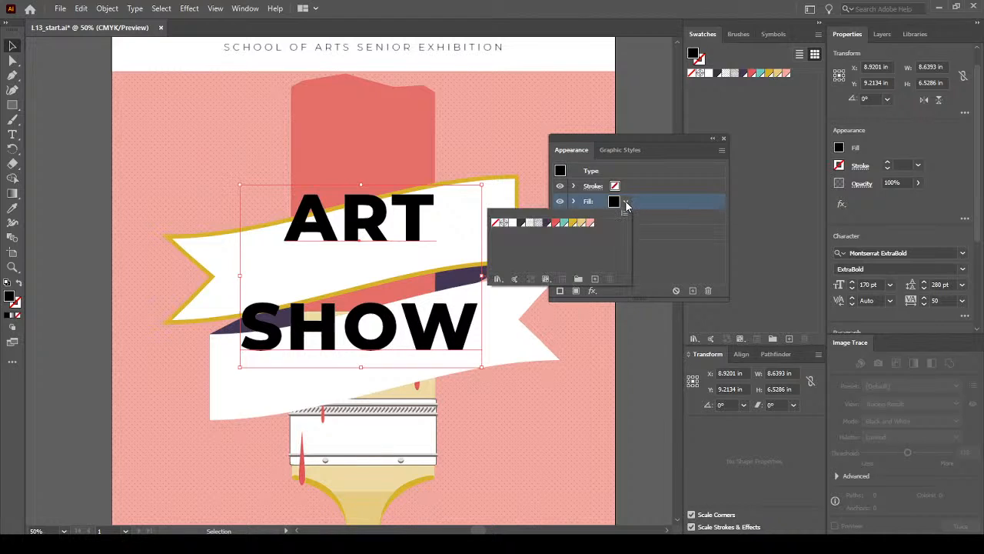
{"action": "left_click", "coordinate": [573, 222]}
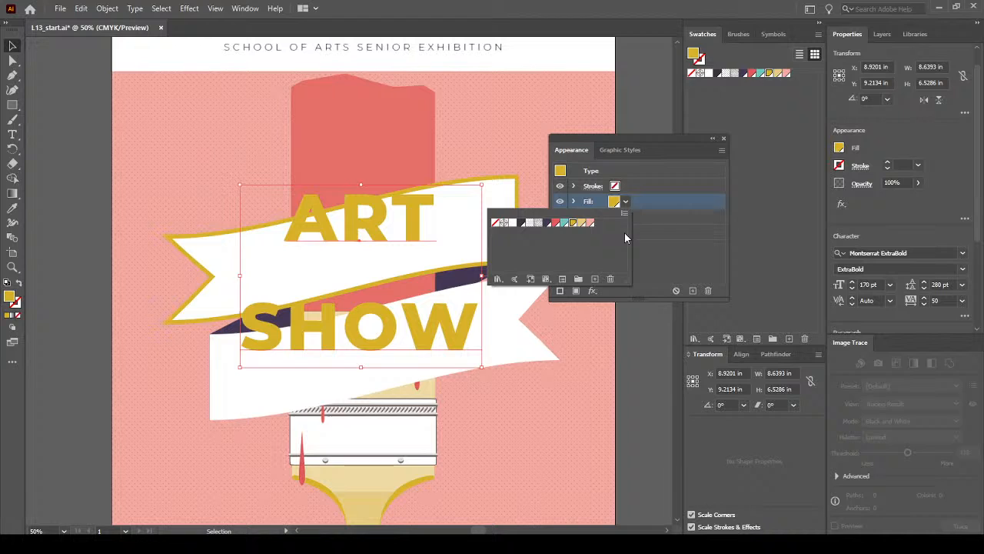
{"action": "left_click", "coordinate": [684, 253]}
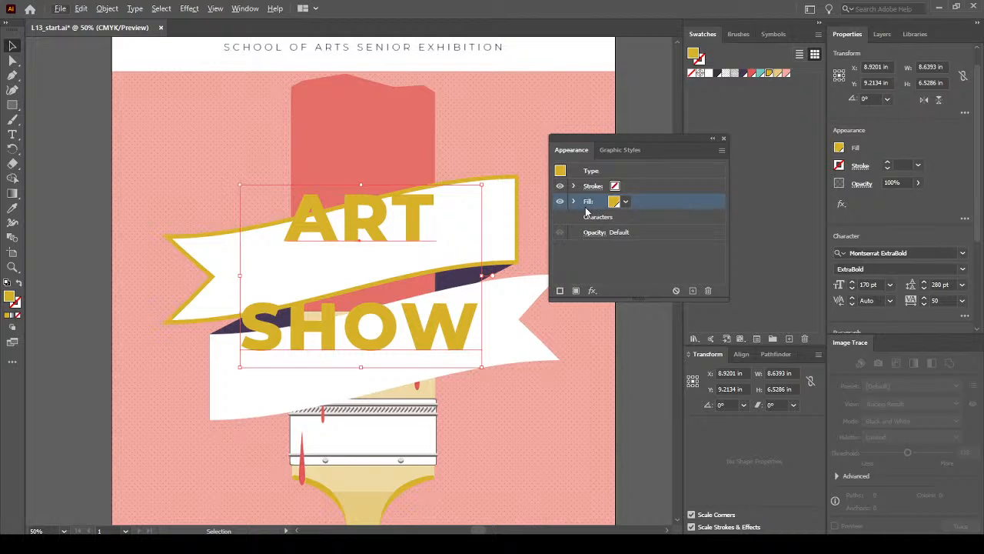
Add a second fill above the ART SHOW text's gold fill and set it to the speckled pattern swatch
{"action": "left_click", "coordinate": [577, 293]}
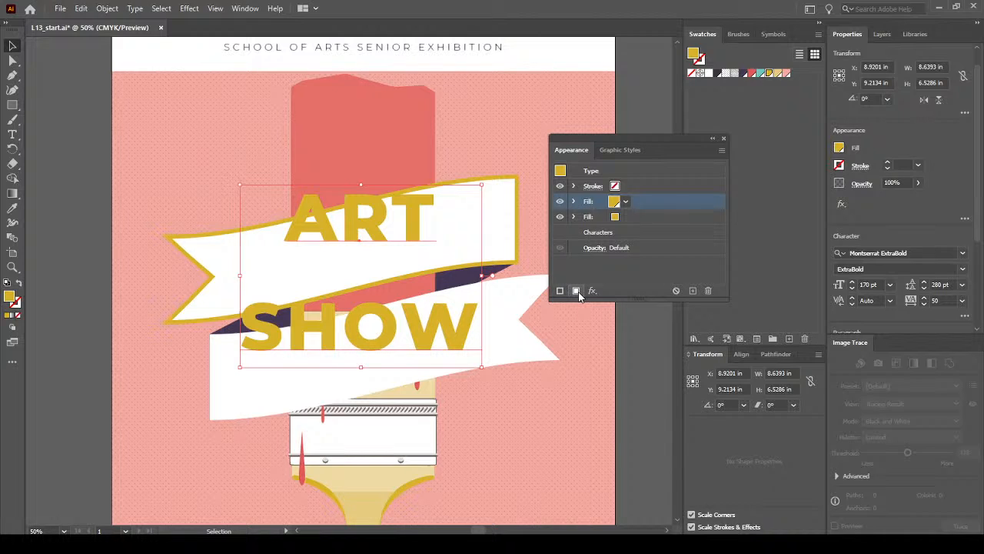
{"action": "left_click", "coordinate": [625, 202]}
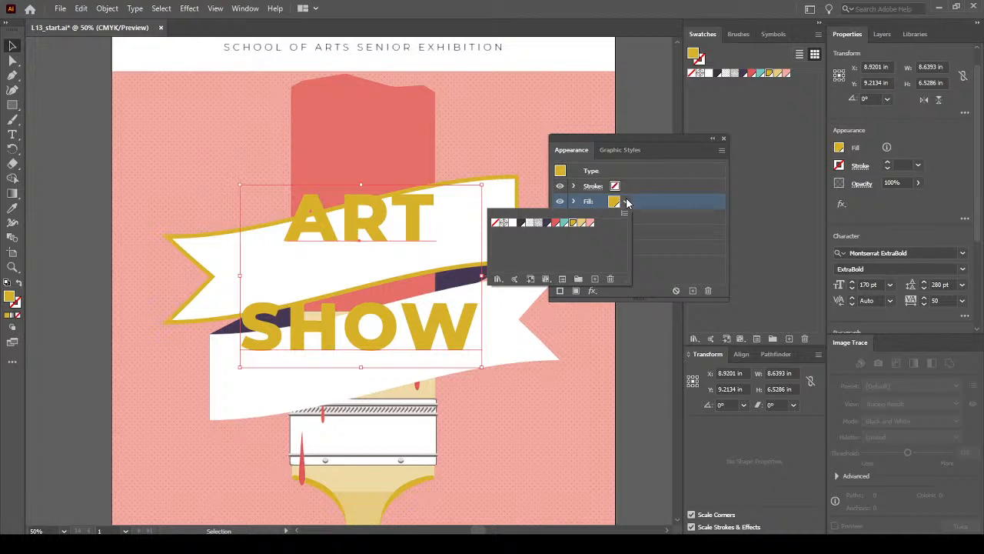
{"action": "left_click", "coordinate": [539, 223]}
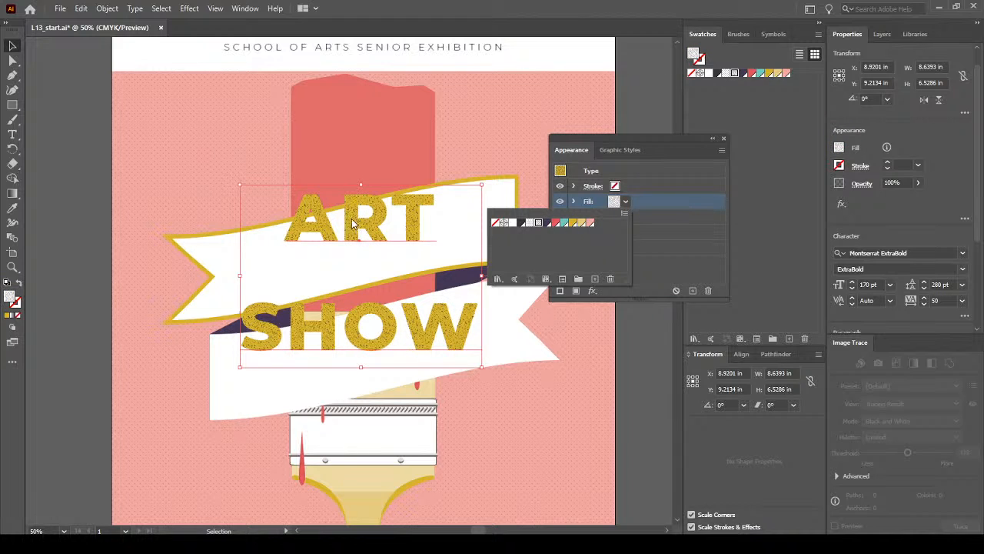
{"action": "left_click", "coordinate": [692, 262]}
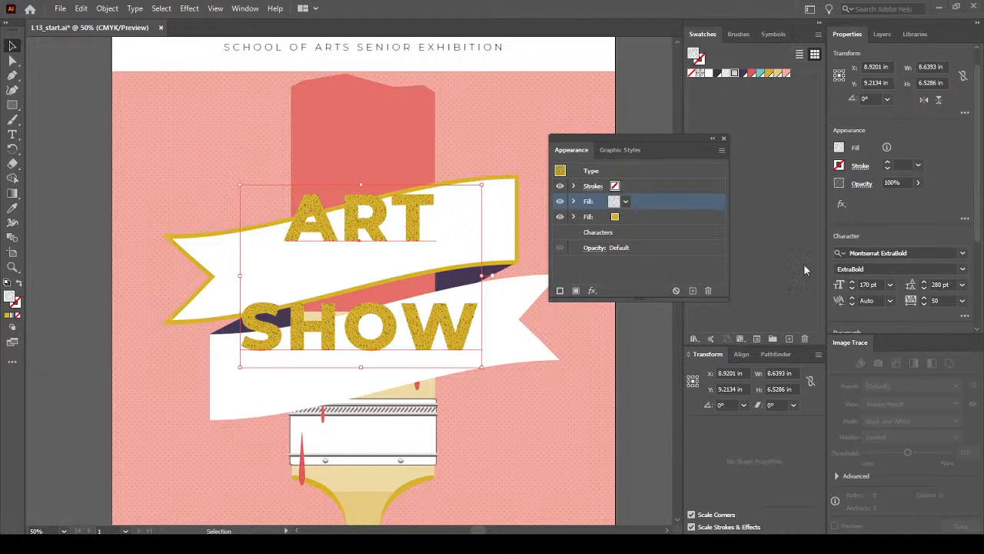
Set the opacity of the ART SHOW text's speckled pattern fill to 50% and collapse that fill attribute
{"action": "left_click", "coordinate": [574, 202]}
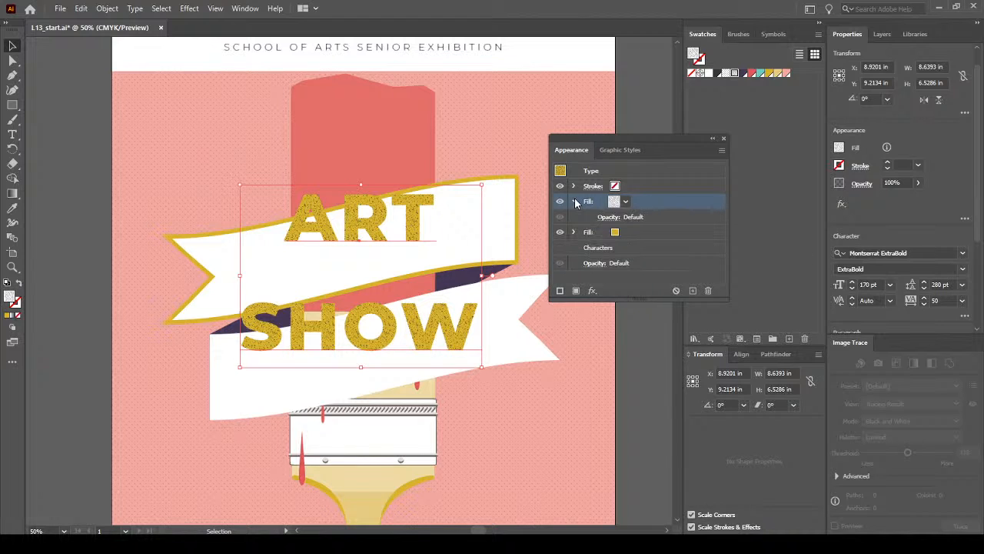
{"action": "left_click", "coordinate": [608, 217]}
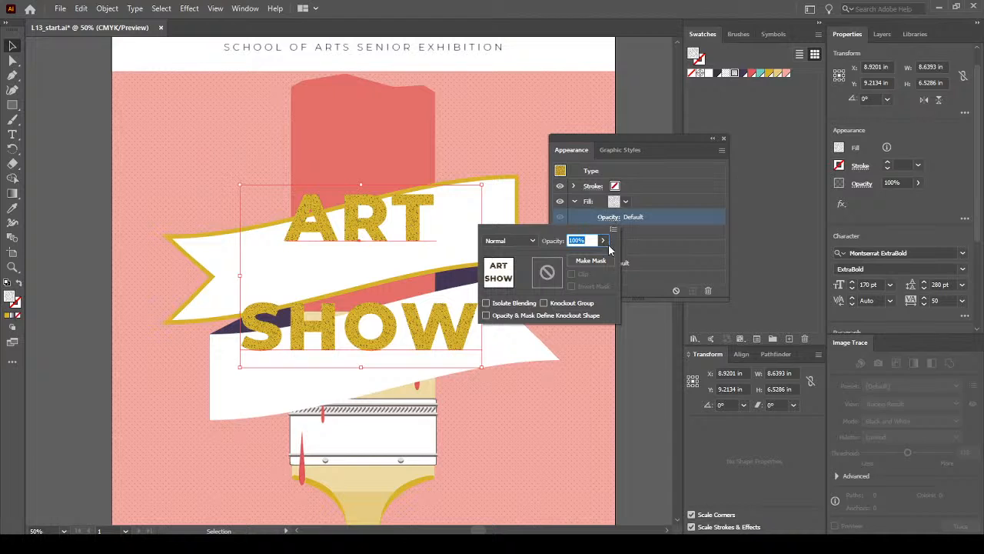
{"action": "left_click", "coordinate": [603, 240]}
{"action": "left_click_drag", "start_coordinate": [609, 257], "coordinate": [575, 257]}
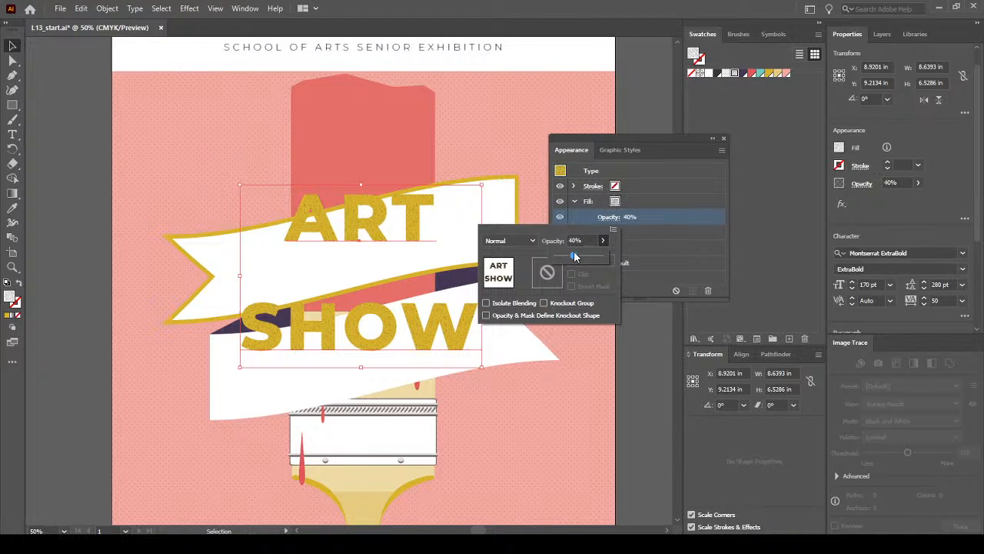
{"action": "left_click", "coordinate": [603, 241]}
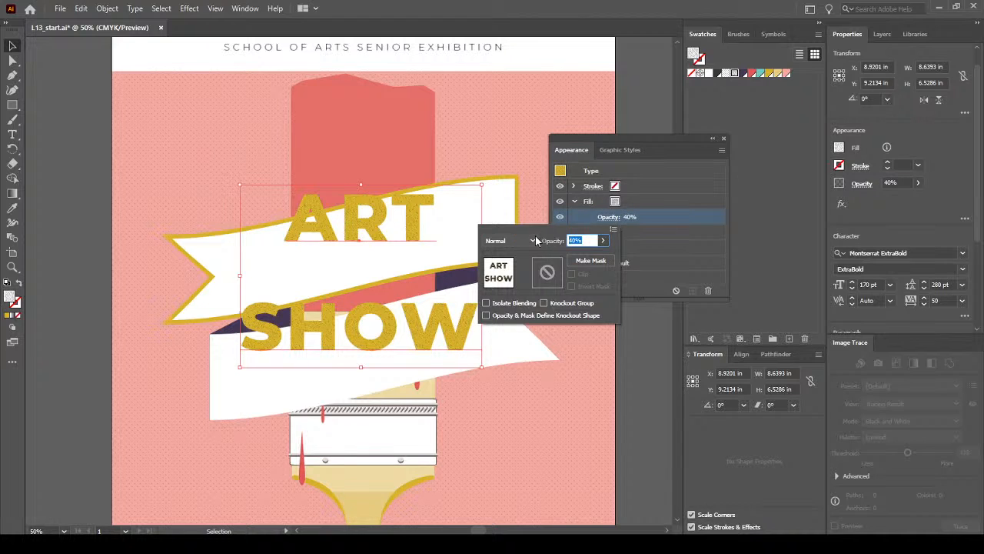
{"action": "type", "text": "50"}
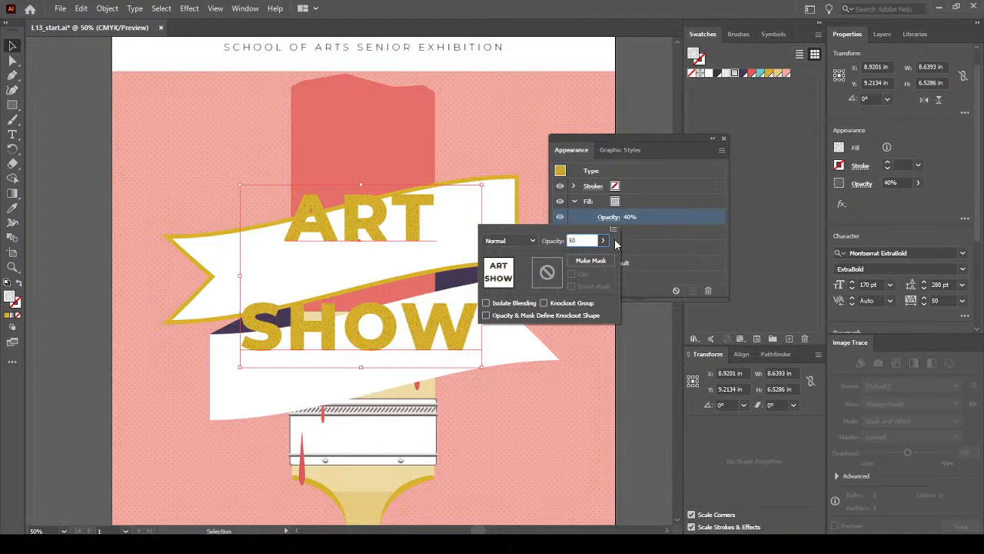
{"action": "left_click", "coordinate": [661, 272]}
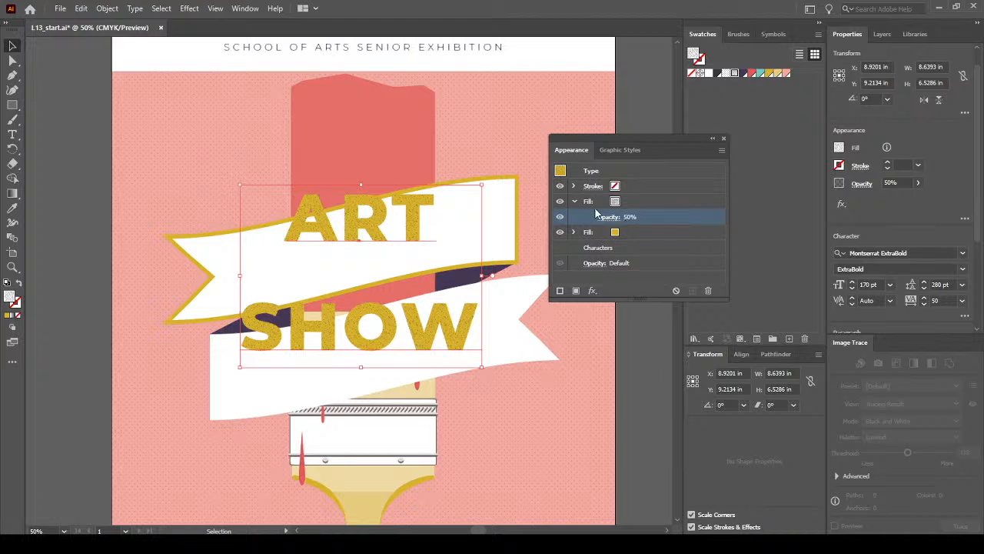
{"action": "left_click", "coordinate": [573, 201]}
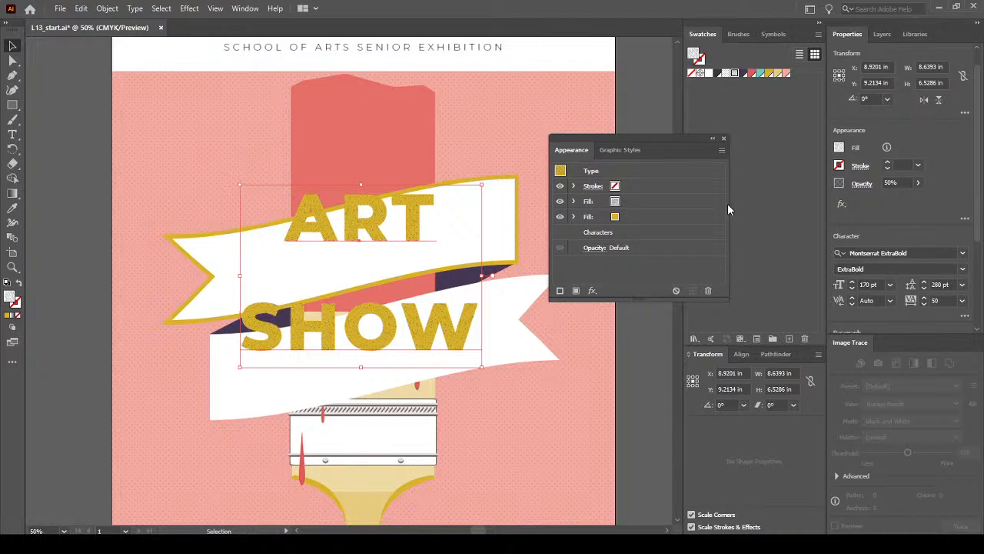
Give the ART SHOW text a teal stroke with a weight of 5 pt
{"action": "left_click", "coordinate": [657, 188]}
{"action": "left_click", "coordinate": [627, 189]}
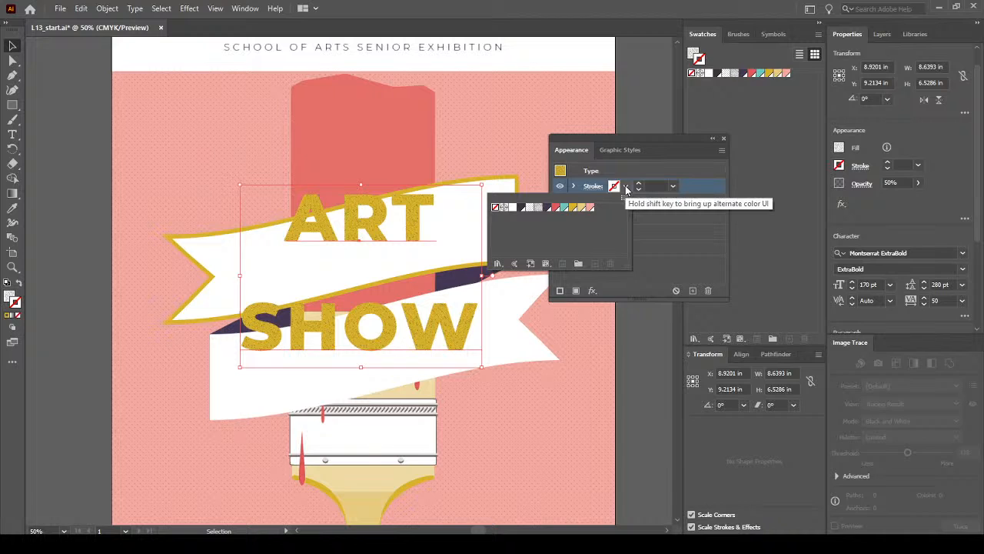
{"action": "left_click", "coordinate": [563, 208]}
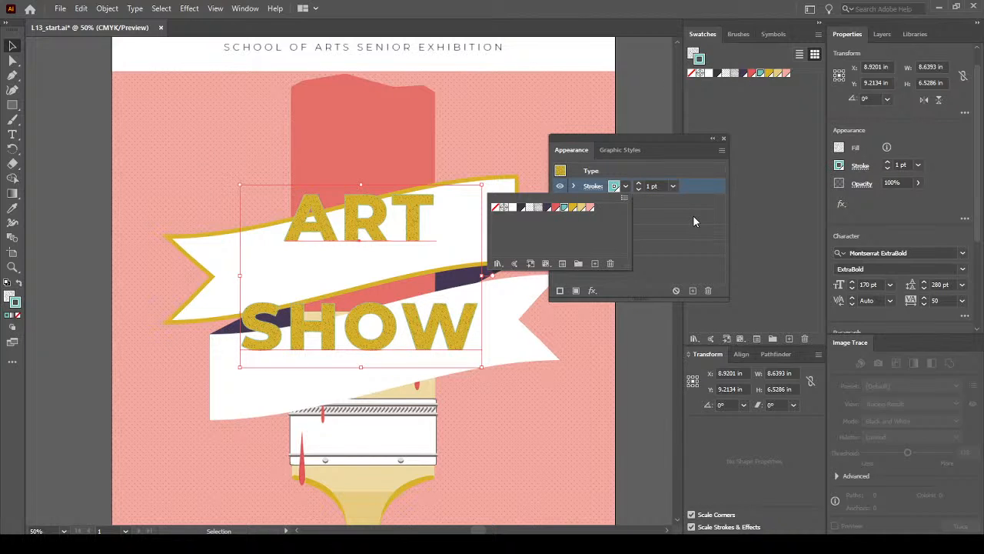
{"action": "left_click", "coordinate": [643, 184]}
{"action": "left_click", "coordinate": [641, 183]}
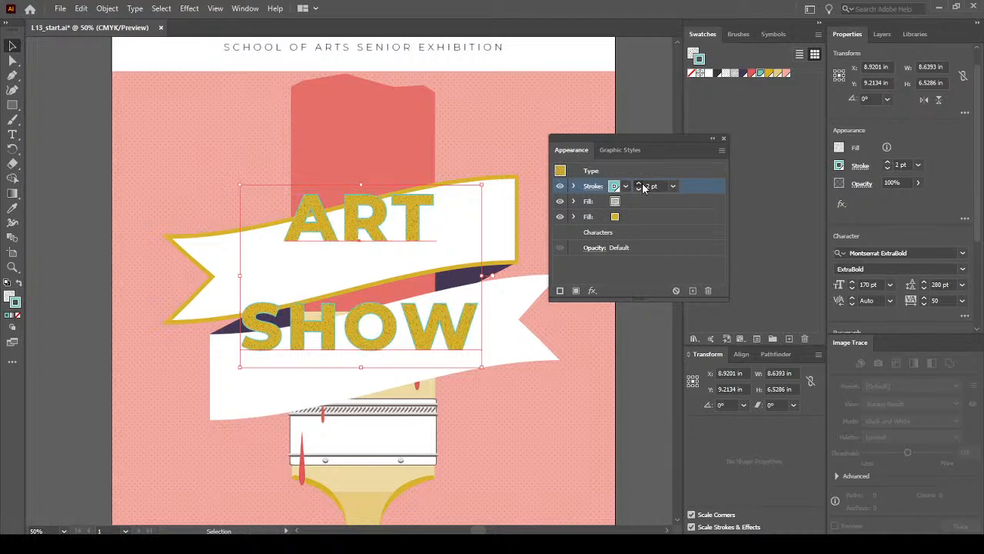
{"action": "left_click", "coordinate": [641, 184]}
{"action": "left_click", "coordinate": [641, 184]}
{"action": "left_click", "coordinate": [641, 185]}
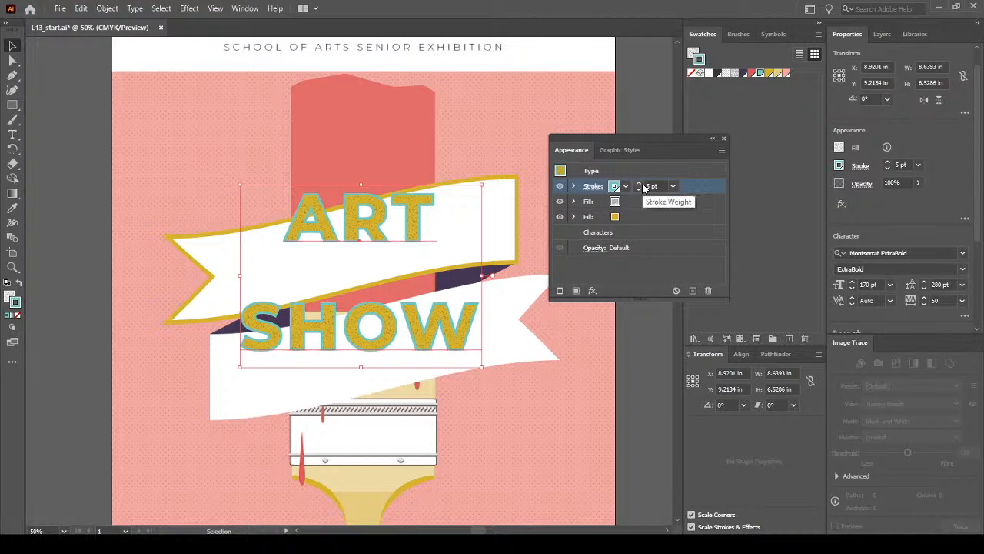
{"action": "scroll", "coordinate": [372, 211], "scroll_direction": "left", "scroll_amount": 1}
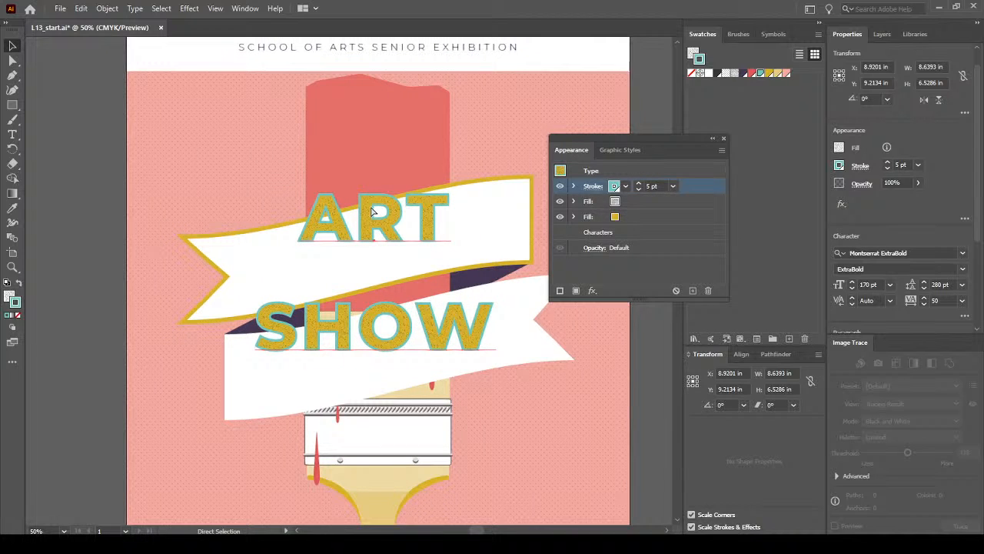
Add a second stroke above the ART SHOW text's teal stroke and set it to white with a weight of 2 pt
{"action": "scroll", "coordinate": [387, 217], "scroll_direction": "up", "scroll_amount": 3}
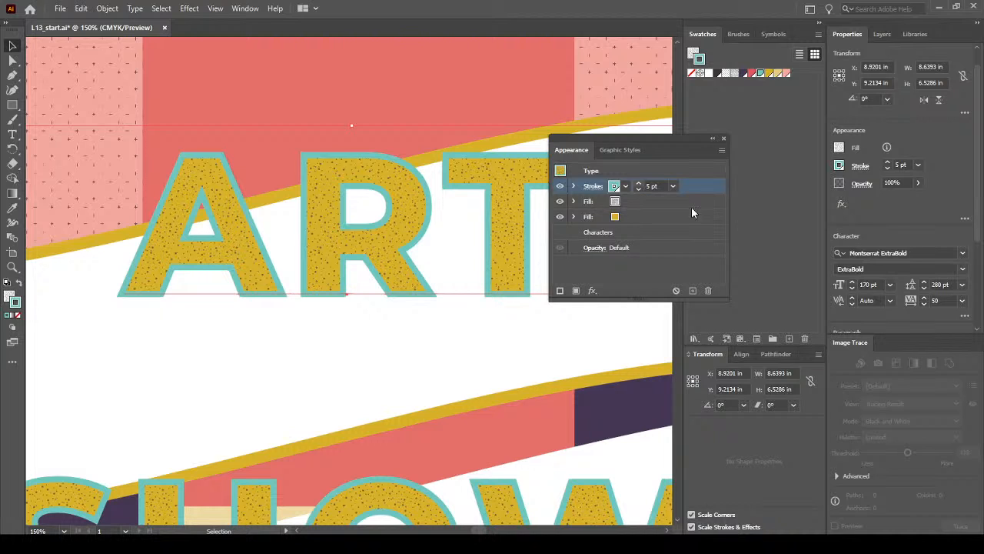
{"action": "left_click", "coordinate": [560, 290]}
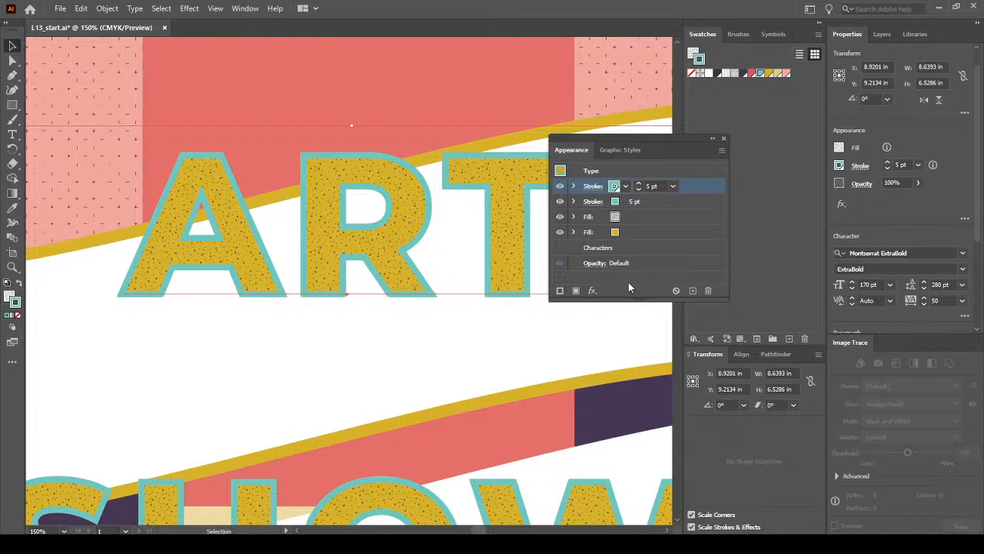
{"action": "left_click", "coordinate": [627, 188]}
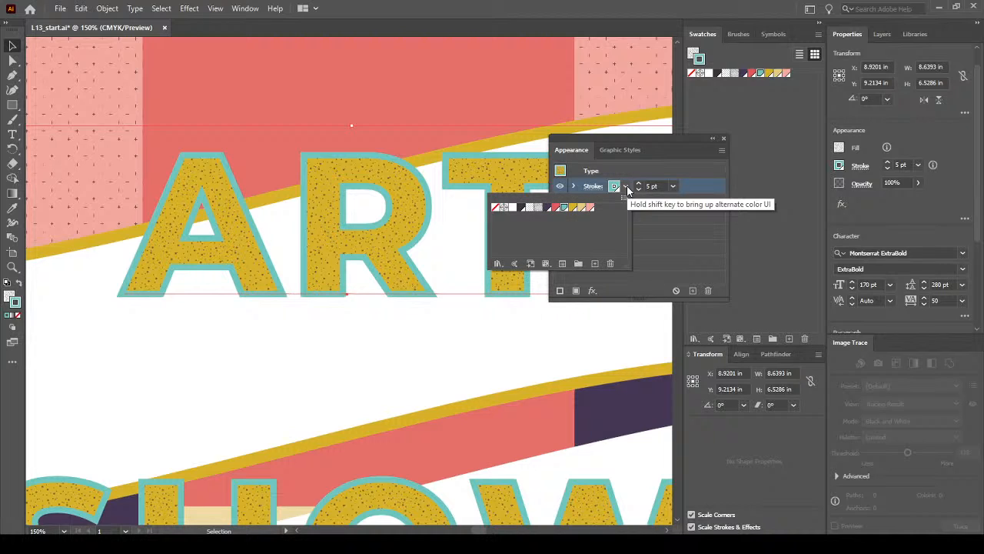
{"action": "left_click", "coordinate": [512, 209]}
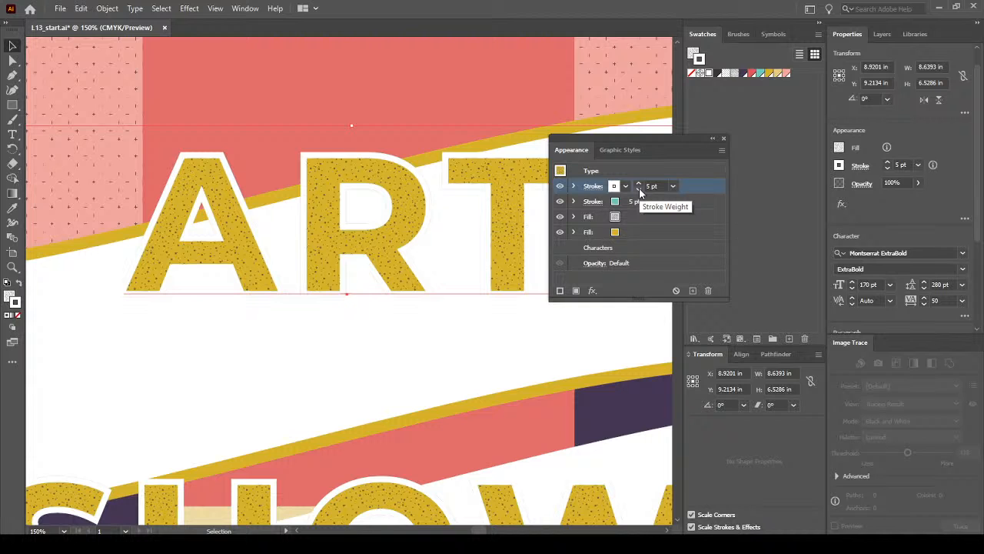
{"action": "left_click", "coordinate": [639, 189]}
{"action": "left_click", "coordinate": [639, 188]}
{"action": "left_click", "coordinate": [638, 189]}
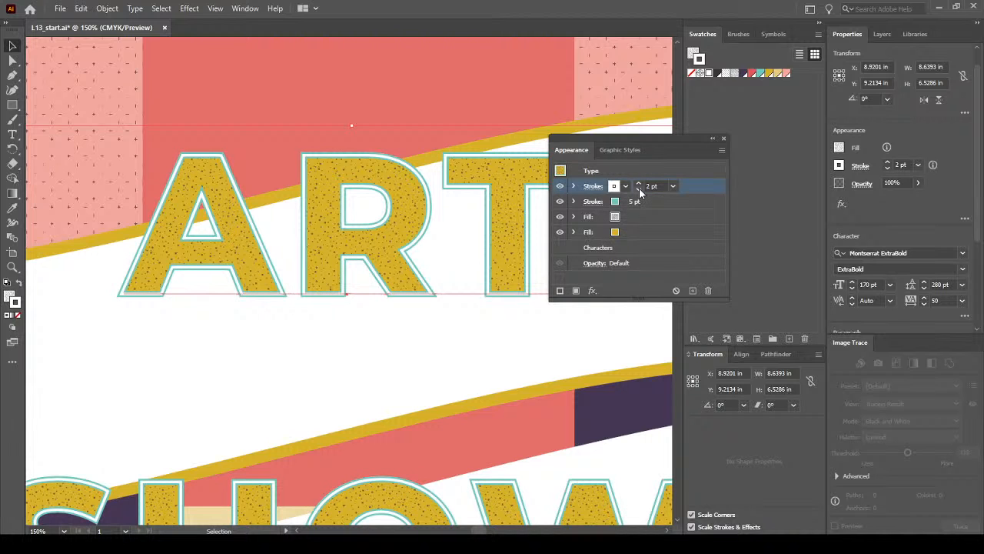
{"action": "left_click", "coordinate": [639, 183]}
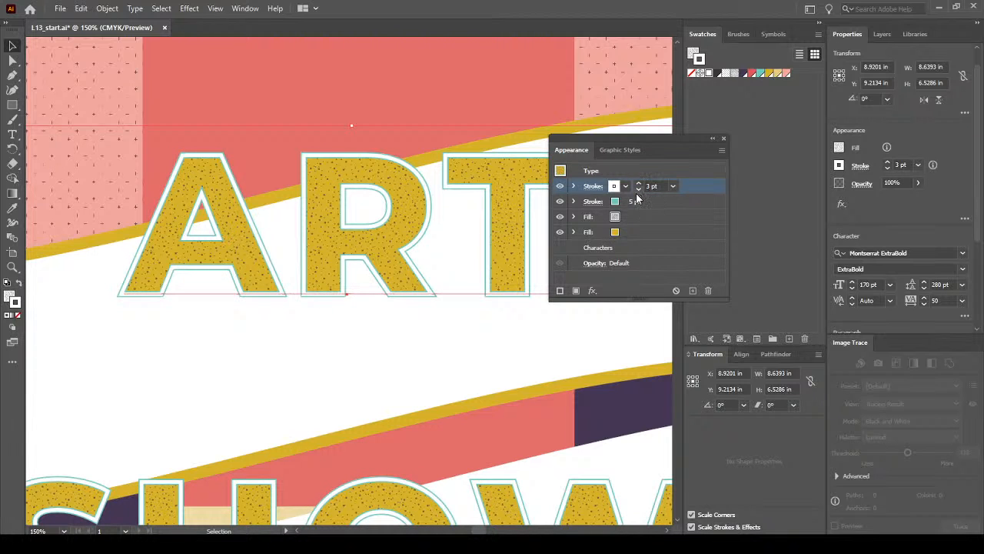
{"action": "left_click", "coordinate": [637, 189]}
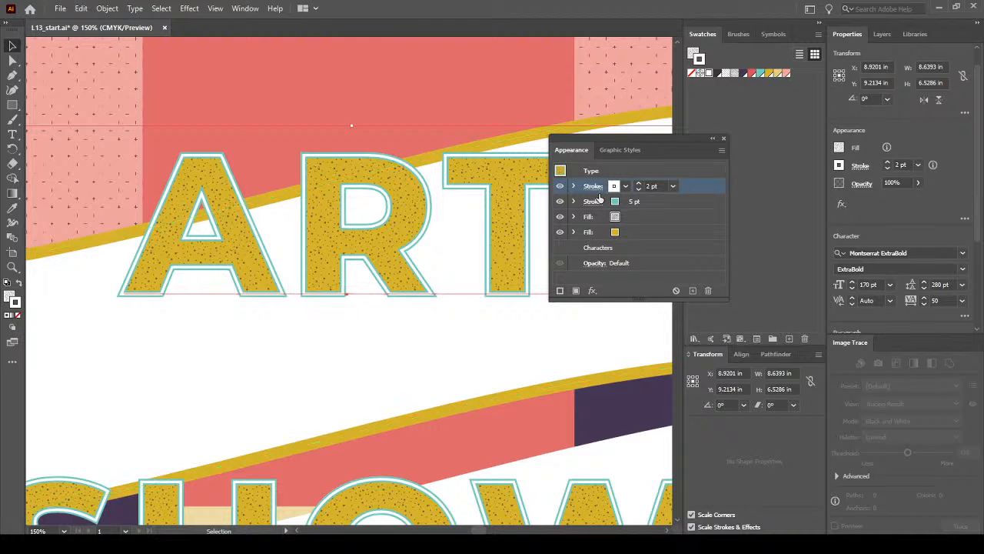
Set the corners of both the white and the teal stroke on the ART SHOW text to Round Join
{"action": "left_click_drag", "start_coordinate": [595, 188], "coordinate": [592, 189]}
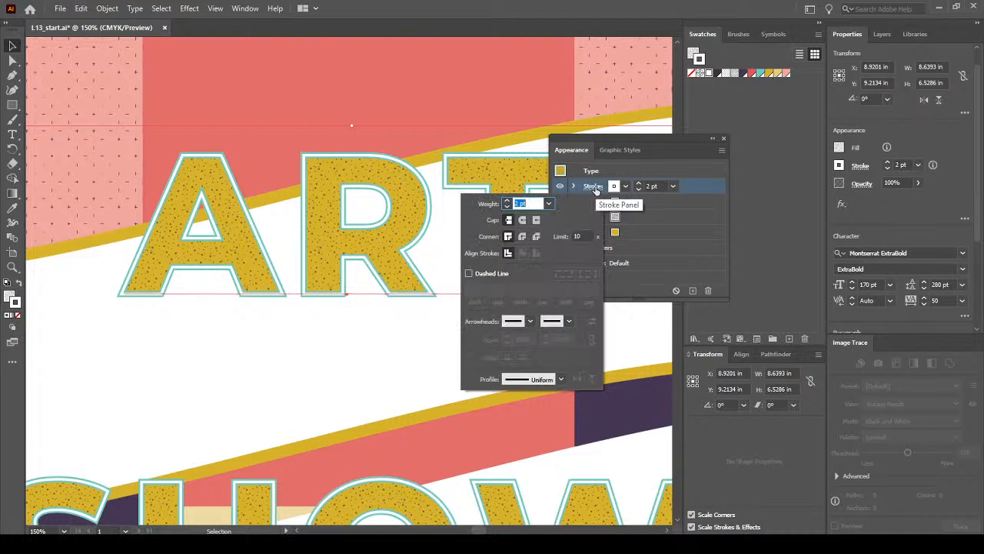
{"action": "left_click", "coordinate": [523, 237]}
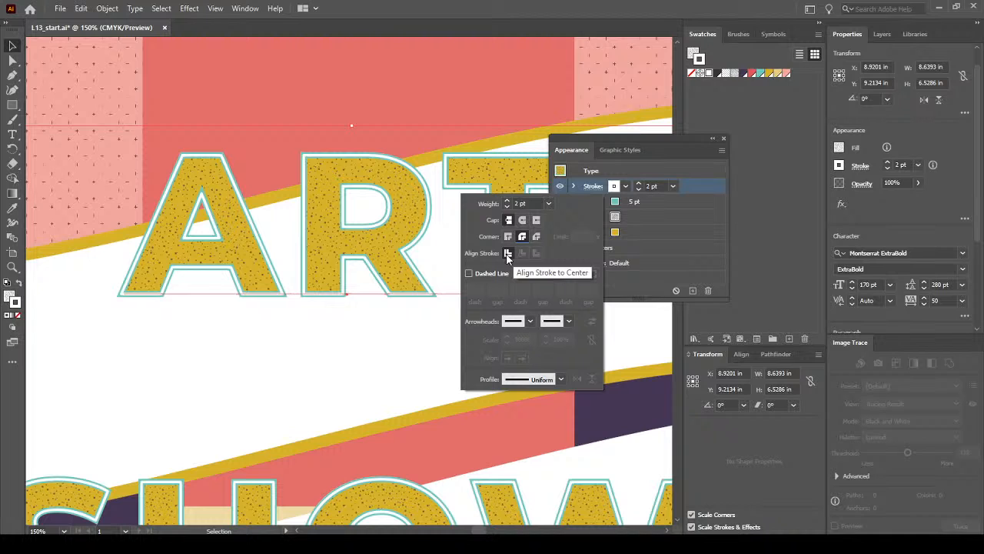
{"action": "left_click", "coordinate": [676, 205]}
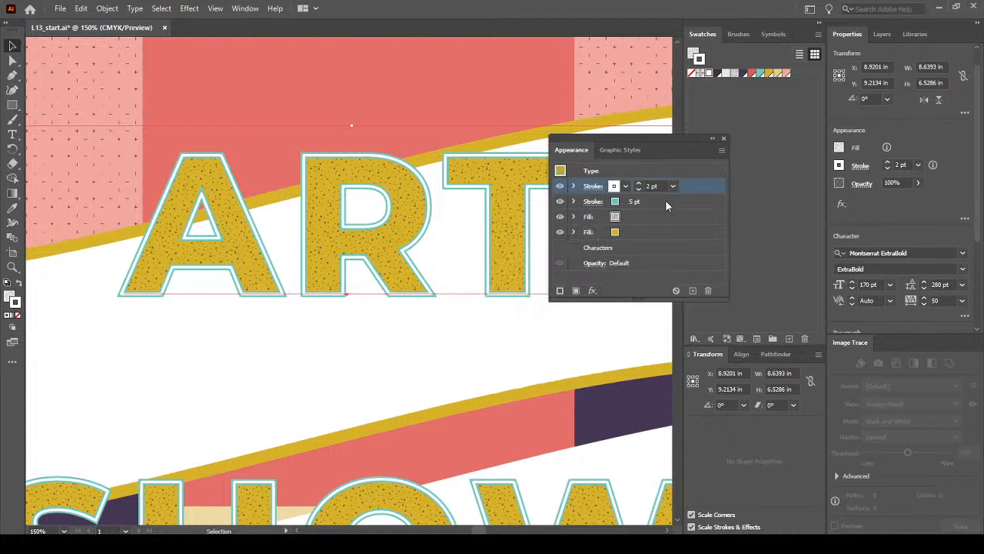
{"action": "left_click", "coordinate": [666, 201]}
{"action": "left_click", "coordinate": [592, 202]}
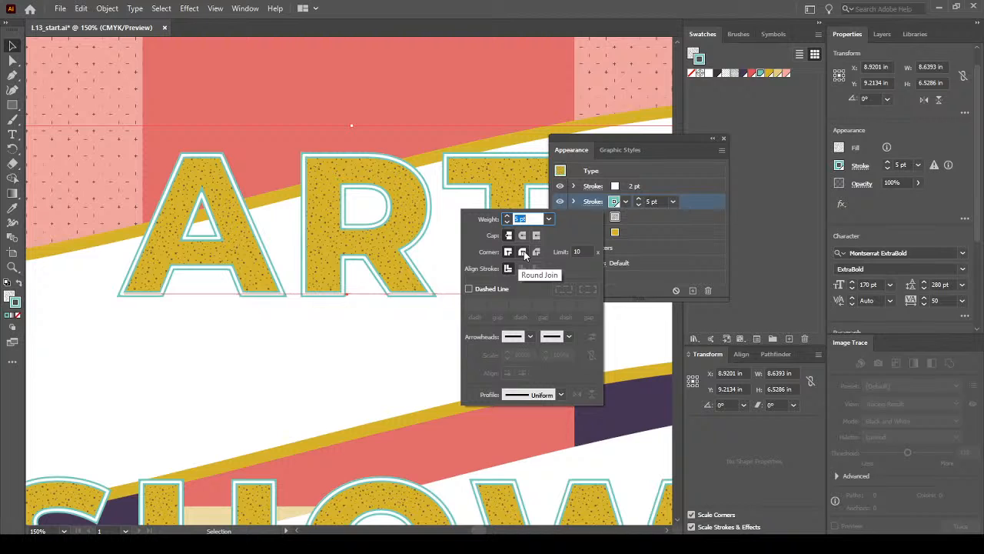
{"action": "left_click", "coordinate": [523, 251]}
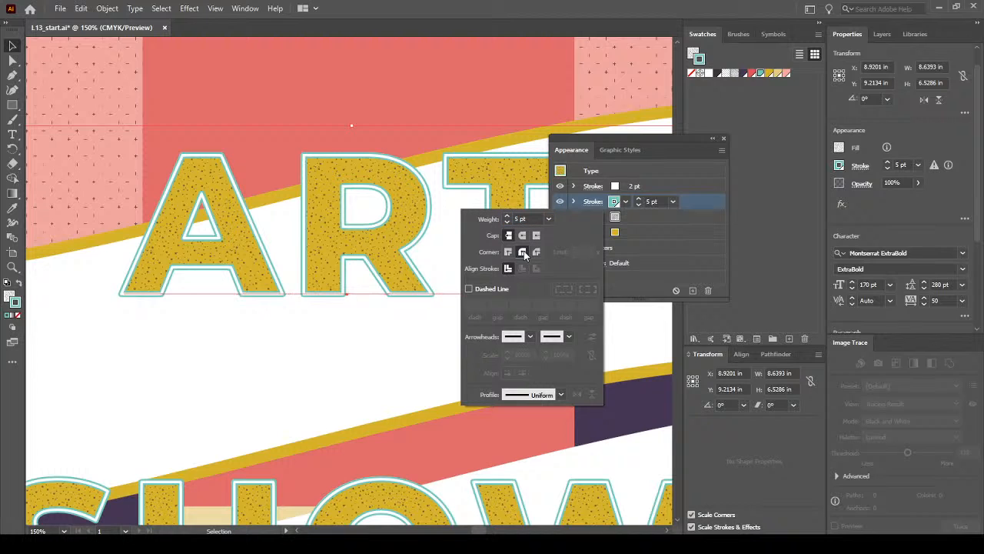
{"action": "left_click", "coordinate": [644, 271]}
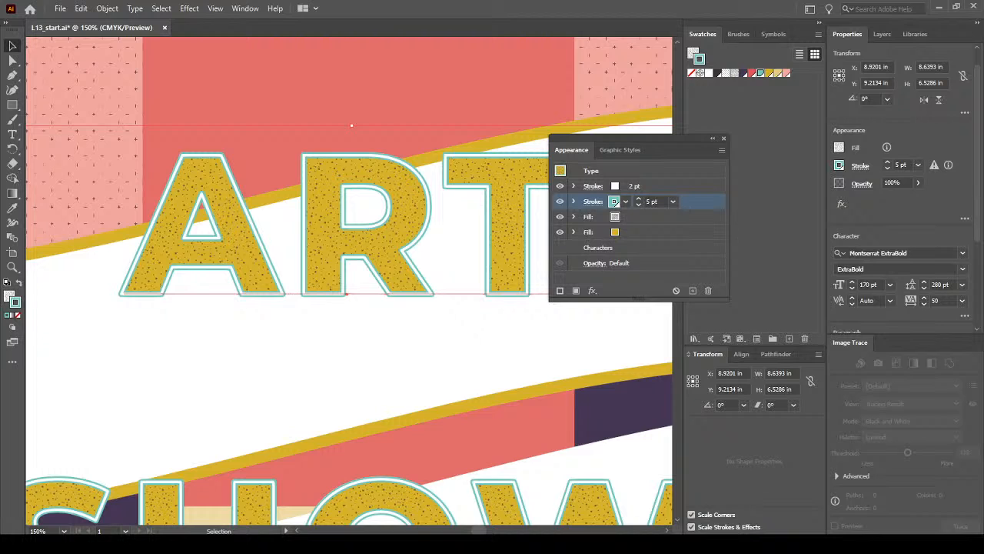
Move the ART SHOW text's white stroke below the teal stroke and return it to the top of the attribute stack
{"action": "left_click", "coordinate": [697, 188]}
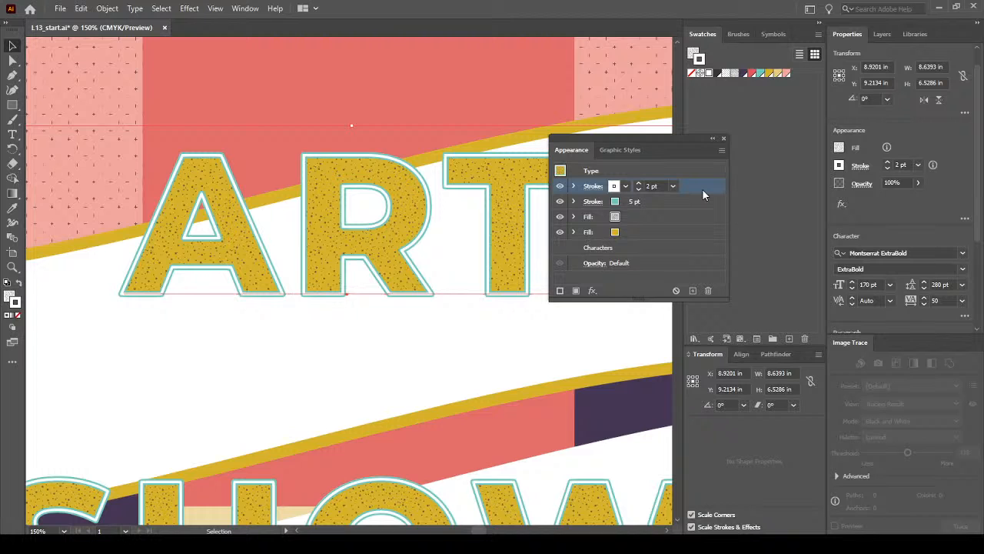
{"action": "left_click_drag", "start_coordinate": [700, 185], "coordinate": [702, 213]}
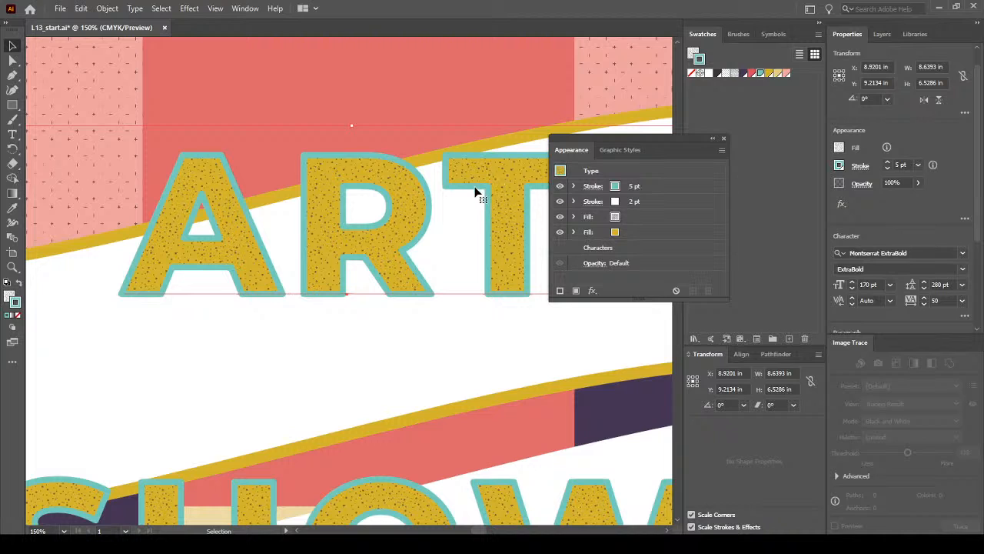
{"action": "left_click", "coordinate": [657, 202]}
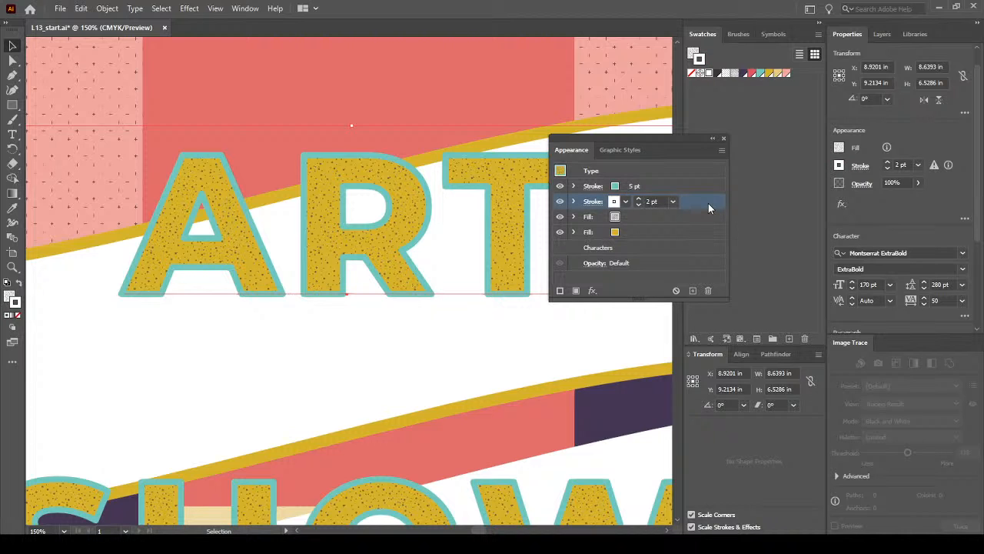
{"action": "left_click_drag", "start_coordinate": [707, 202], "coordinate": [709, 180]}
Move the ART SHOW text's speckled pattern fill below its Characters row and return it above the gold fill
{"action": "left_click", "coordinate": [662, 217]}
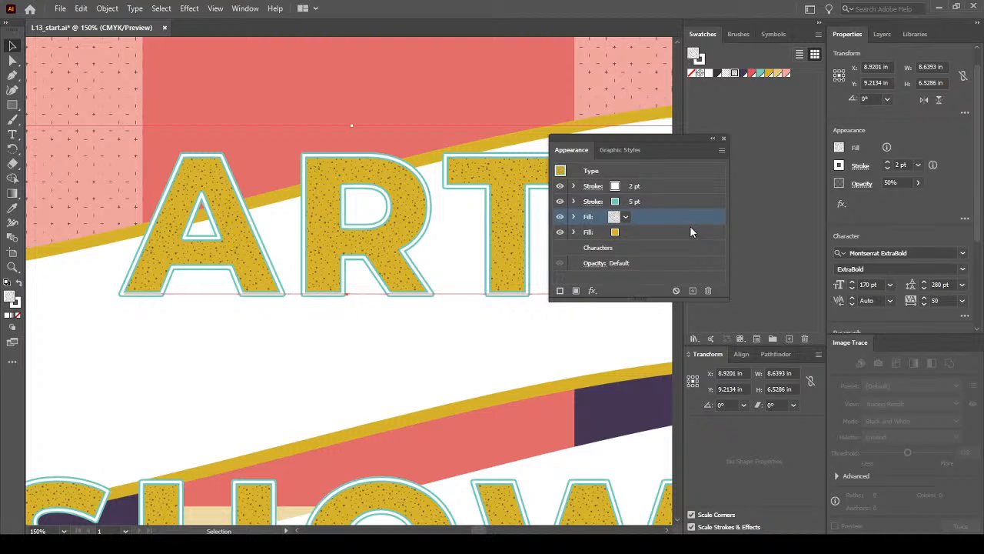
{"action": "left_click_drag", "start_coordinate": [674, 220], "coordinate": [667, 254]}
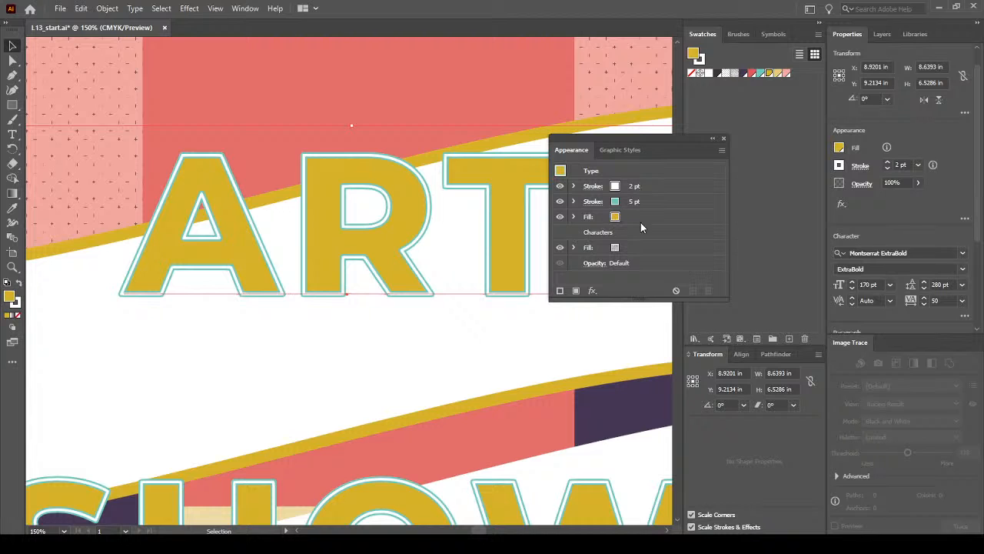
{"action": "left_click", "coordinate": [649, 247]}
{"action": "left_click_drag", "start_coordinate": [672, 246], "coordinate": [671, 210]}
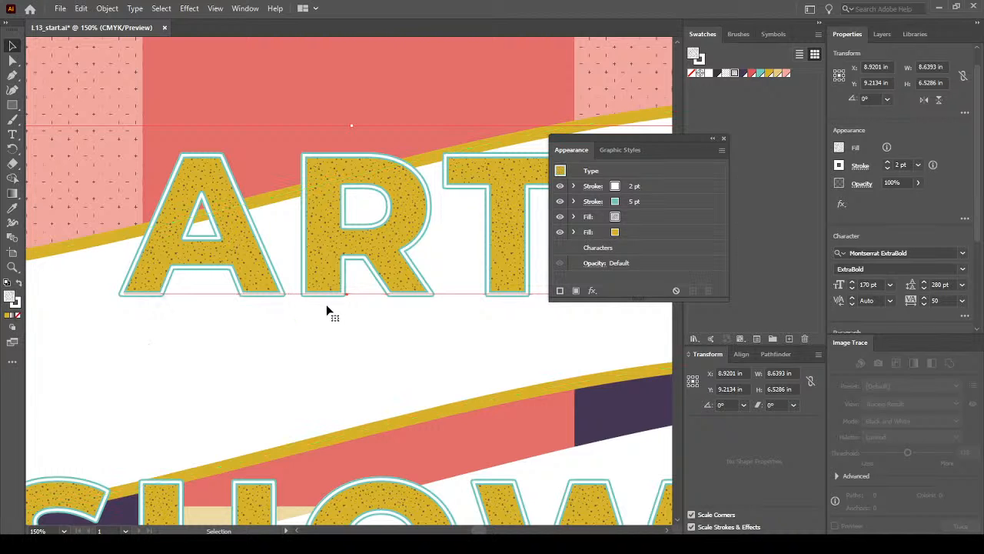
Select the paintbrush group behind the ribbons and enter isolation mode on it
{"action": "scroll", "coordinate": [323, 280], "scroll_direction": "right", "scroll_amount": 2}
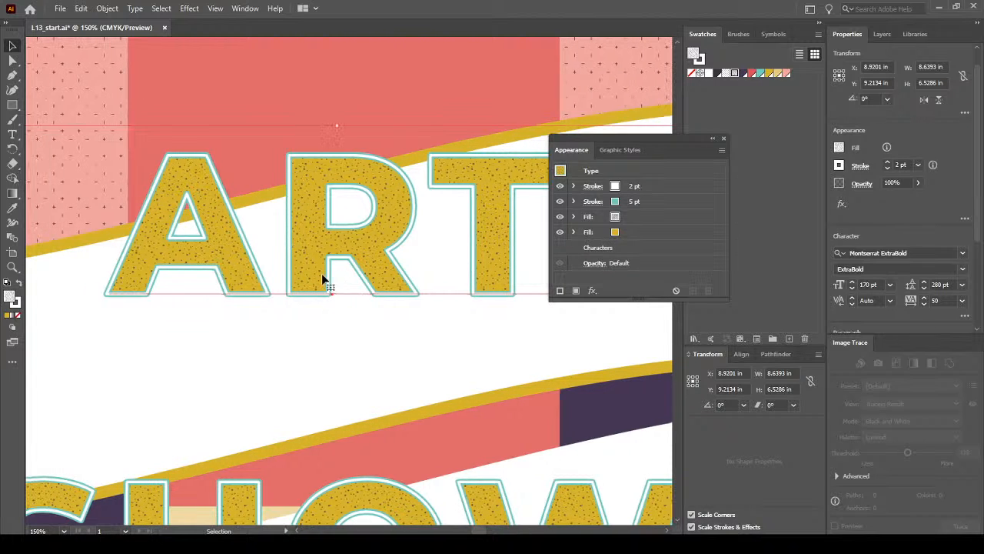
{"action": "scroll", "coordinate": [323, 277], "scroll_direction": "down", "scroll_amount": 3}
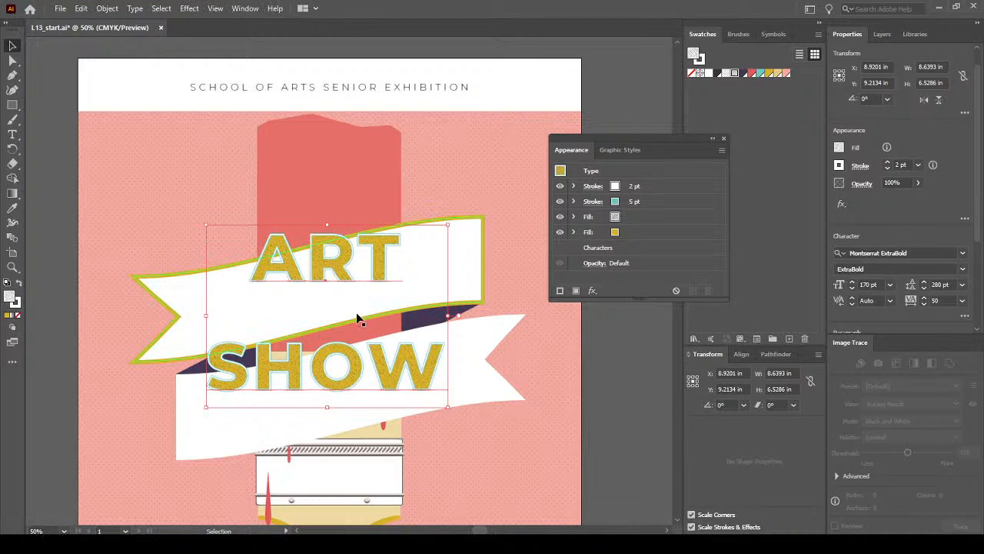
{"action": "left_click_drag", "start_coordinate": [331, 315], "coordinate": [356, 225]}
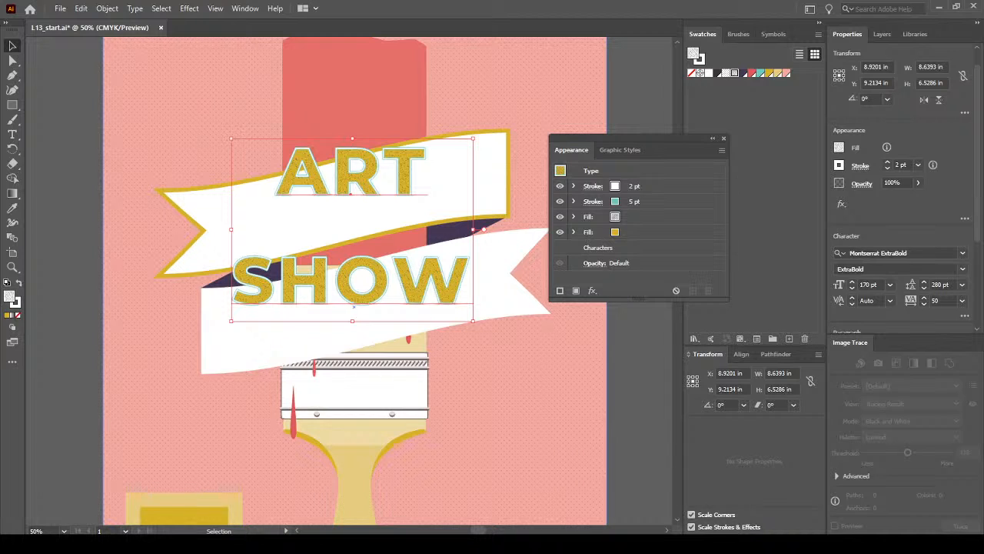
{"action": "left_click", "coordinate": [359, 477]}
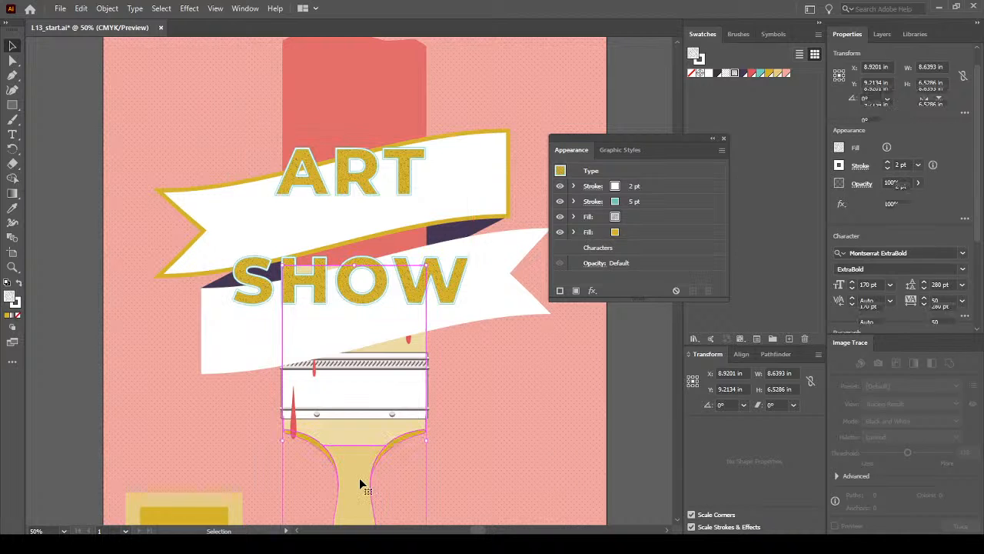
{"action": "scroll", "coordinate": [461, 400], "scroll_direction": "down", "scroll_amount": 5}
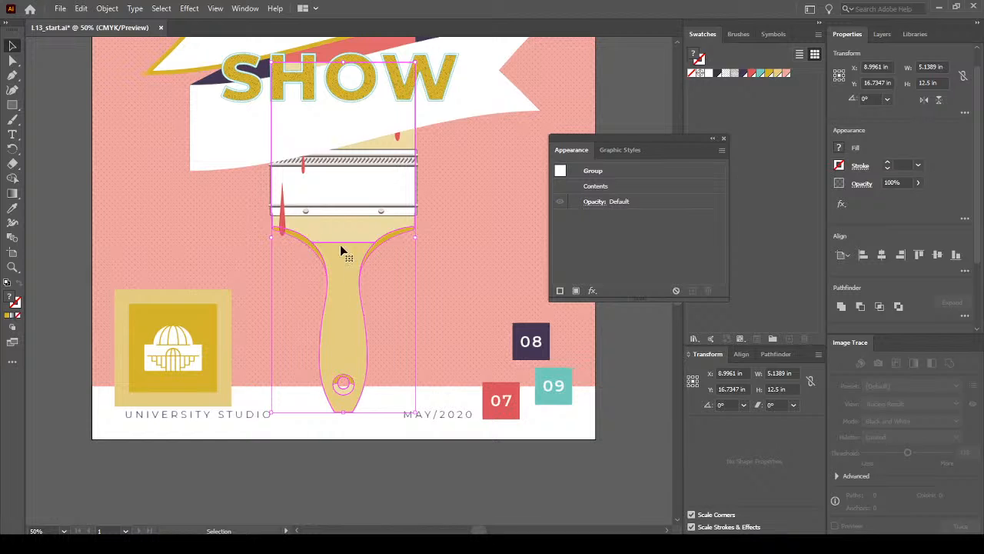
{"action": "double_click", "coordinate": [347, 276]}
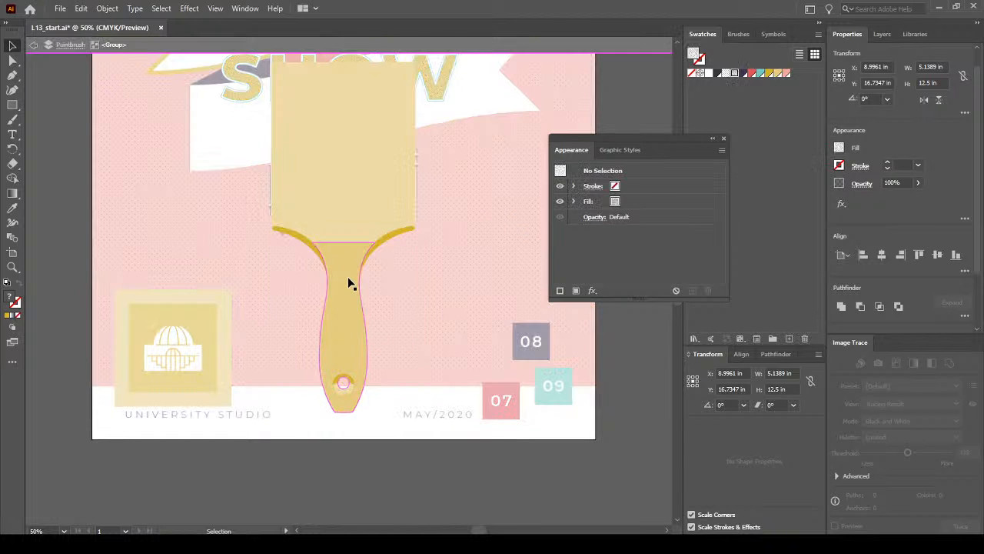
Examine the stroke and fill attributes of the individual shapes in the isolated paintbrush group, and exit isolation mode
{"action": "left_click", "coordinate": [356, 184]}
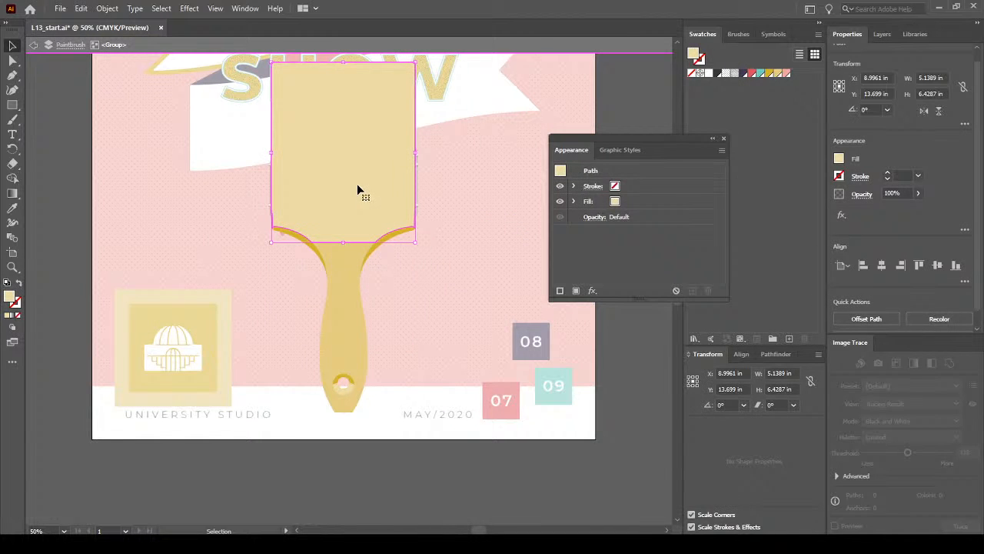
{"action": "left_click", "coordinate": [376, 250]}
{"action": "left_click", "coordinate": [315, 254]}
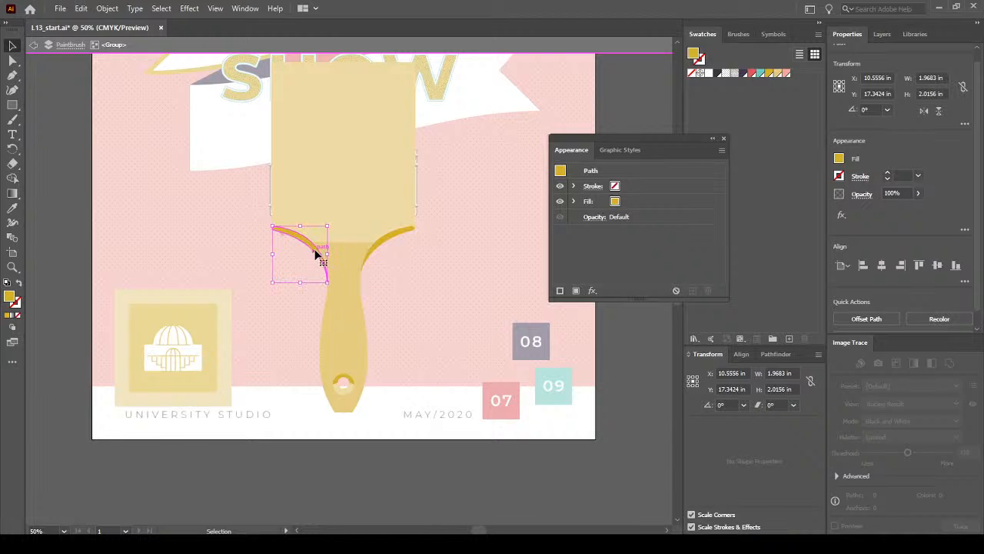
{"action": "left_click", "coordinate": [347, 322]}
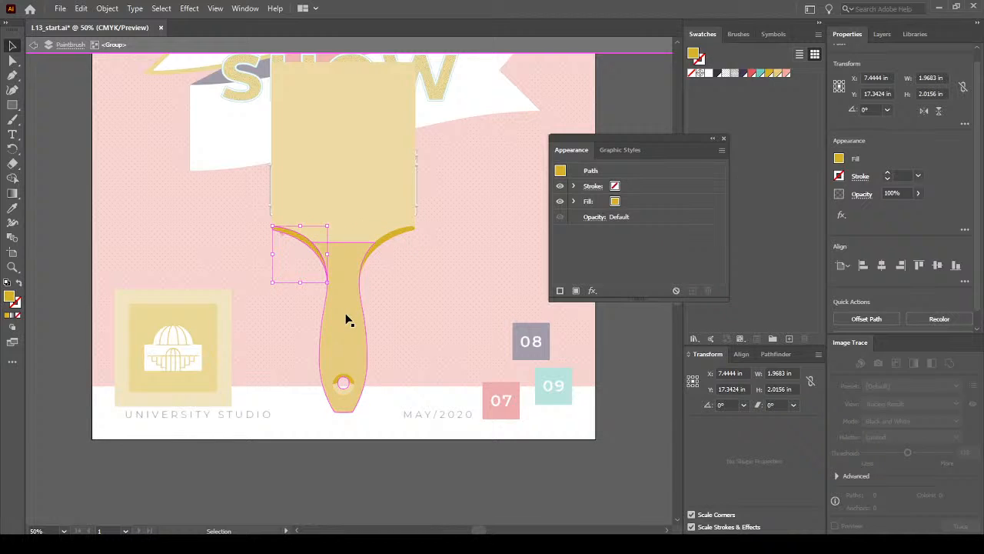
{"action": "left_click", "coordinate": [348, 382]}
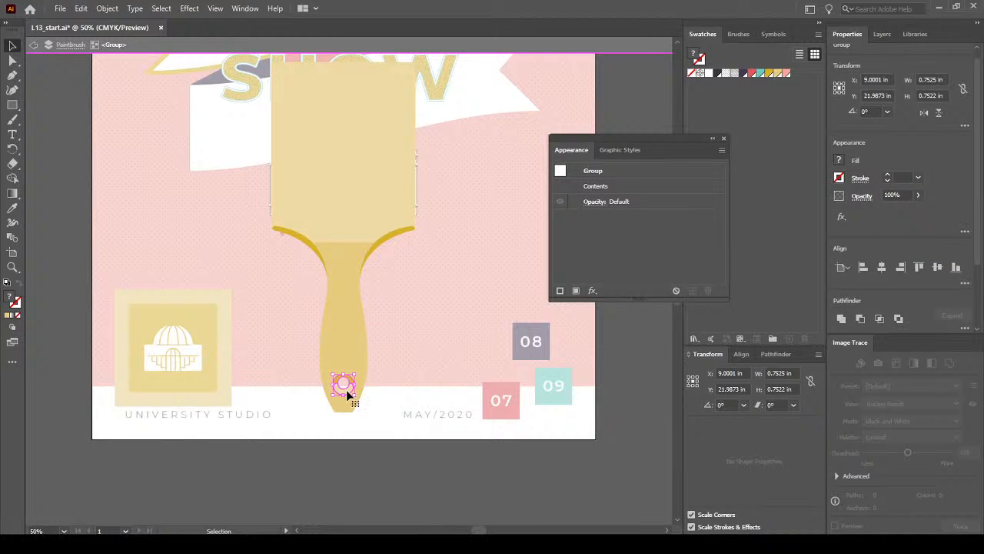
{"action": "left_click", "coordinate": [349, 325]}
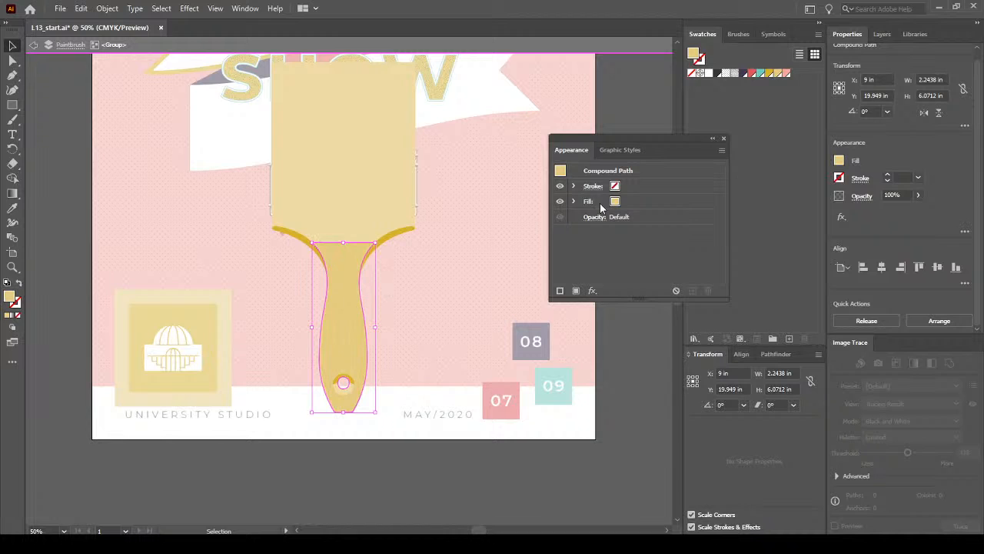
{"action": "left_click", "coordinate": [405, 229]}
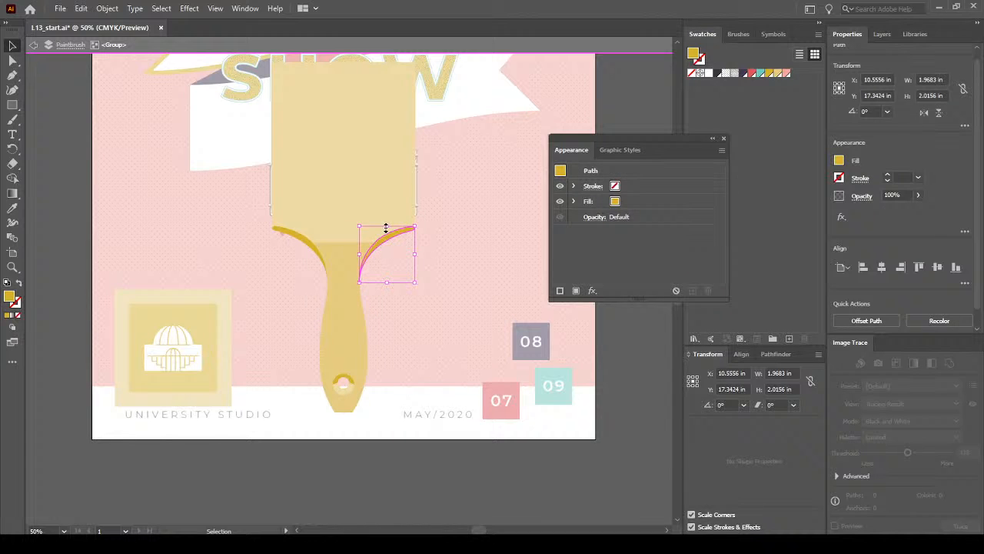
{"action": "left_click", "coordinate": [301, 236]}
{"action": "left_click", "coordinate": [349, 183]}
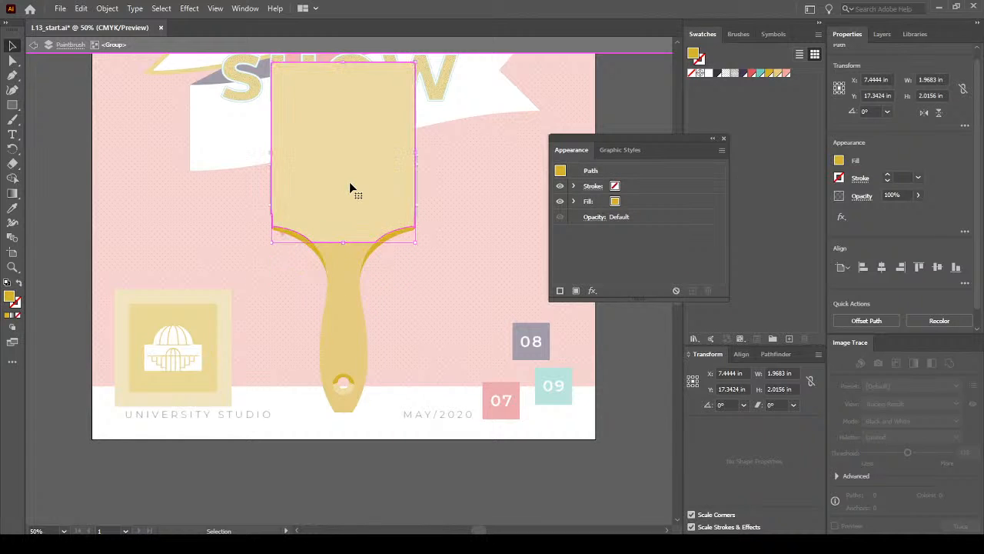
{"action": "left_click", "coordinate": [33, 47]}
{"action": "left_click", "coordinate": [33, 47]}
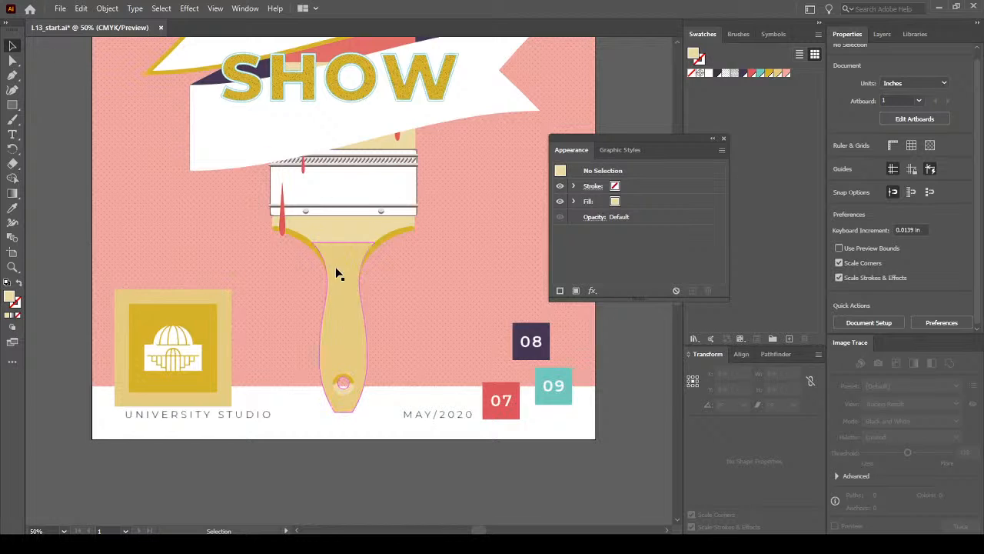
Select the paintbrush group and start a Stylize Drop Shadow effect on the group as a whole
{"action": "left_click", "coordinate": [340, 231]}
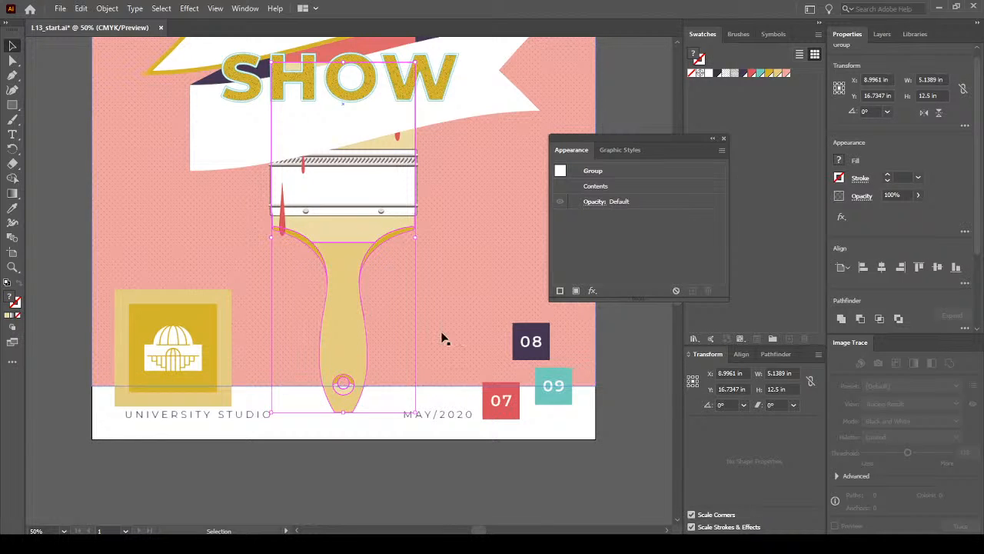
{"action": "left_click_drag", "start_coordinate": [978, 246], "coordinate": [970, 326]}
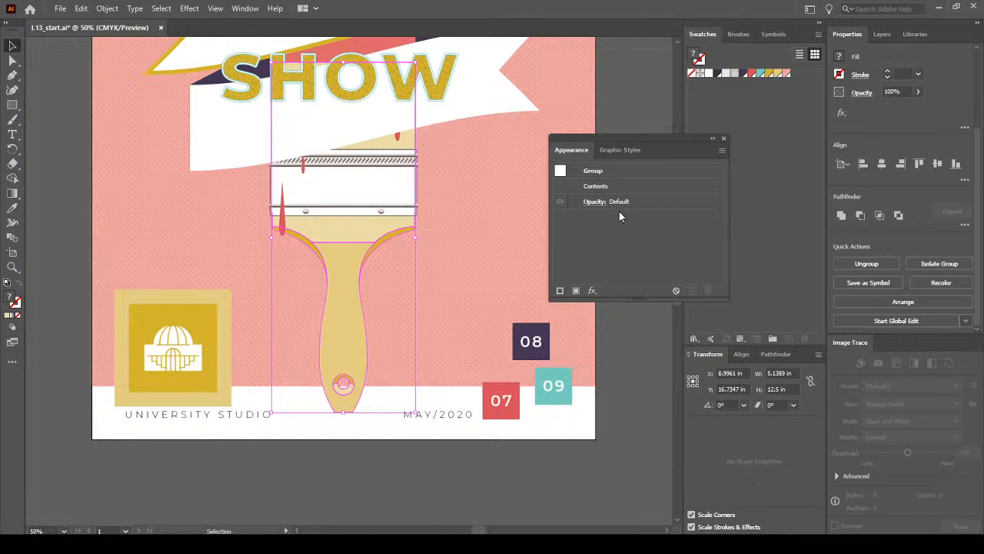
{"action": "left_click", "coordinate": [659, 172]}
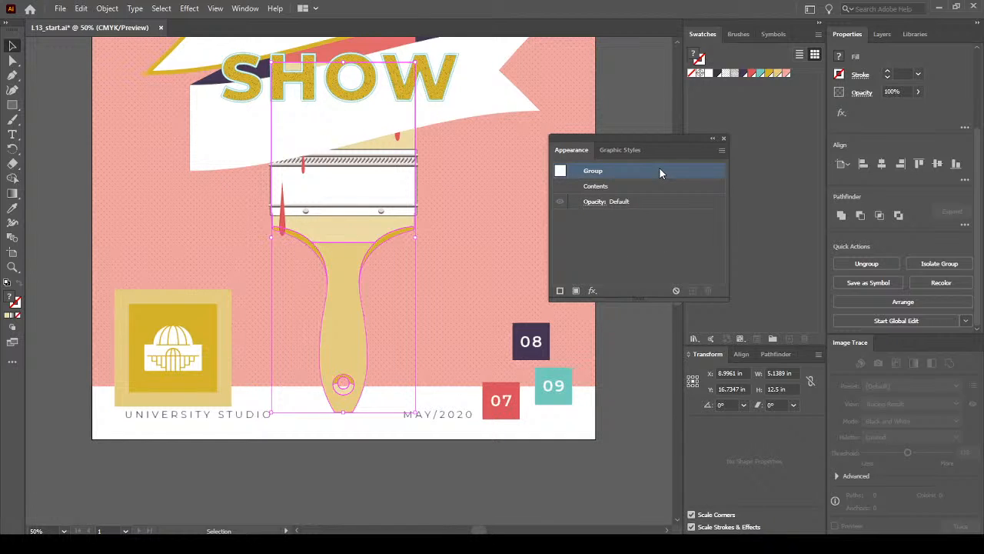
{"action": "left_click", "coordinate": [592, 291]}
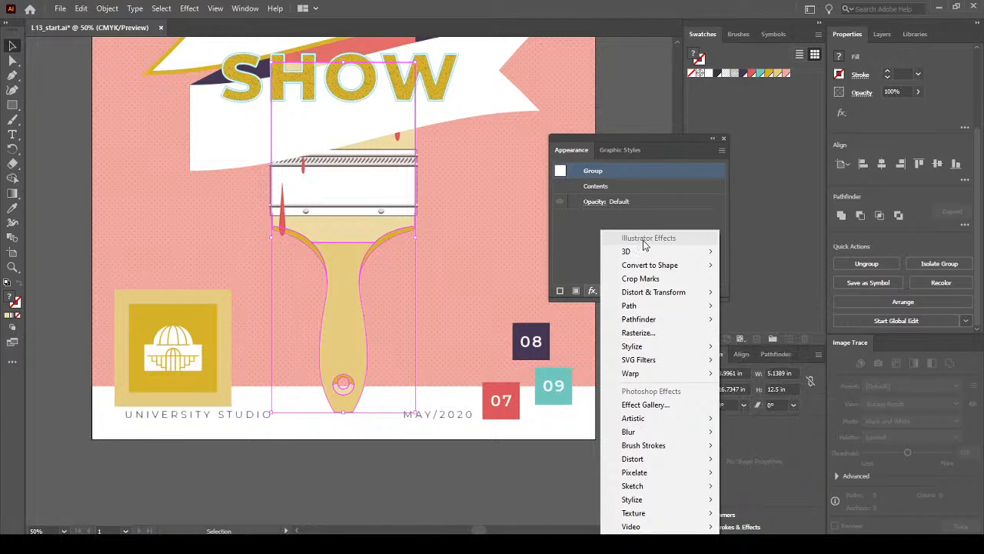
{"action": "mouse_move", "coordinate": [672, 348]}
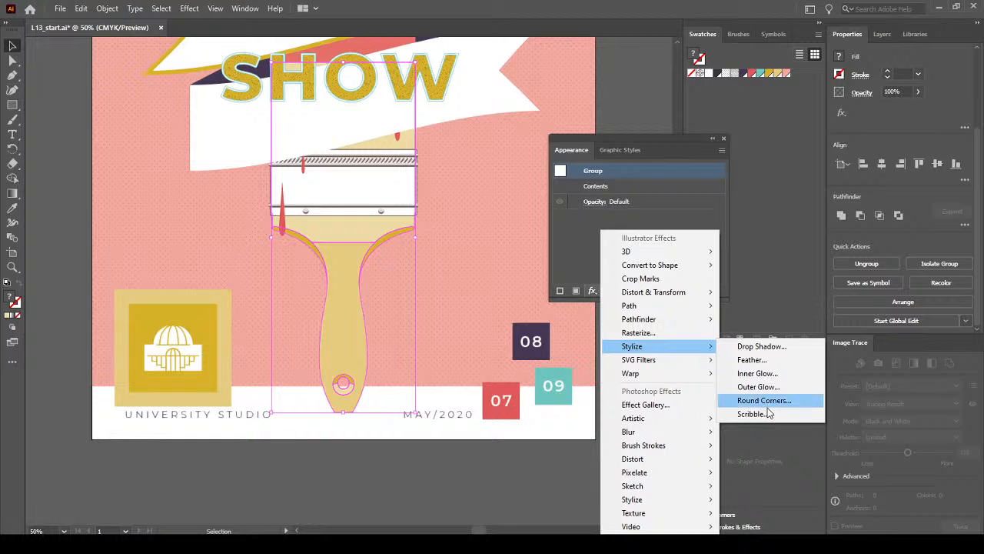
{"action": "left_click", "coordinate": [764, 346]}
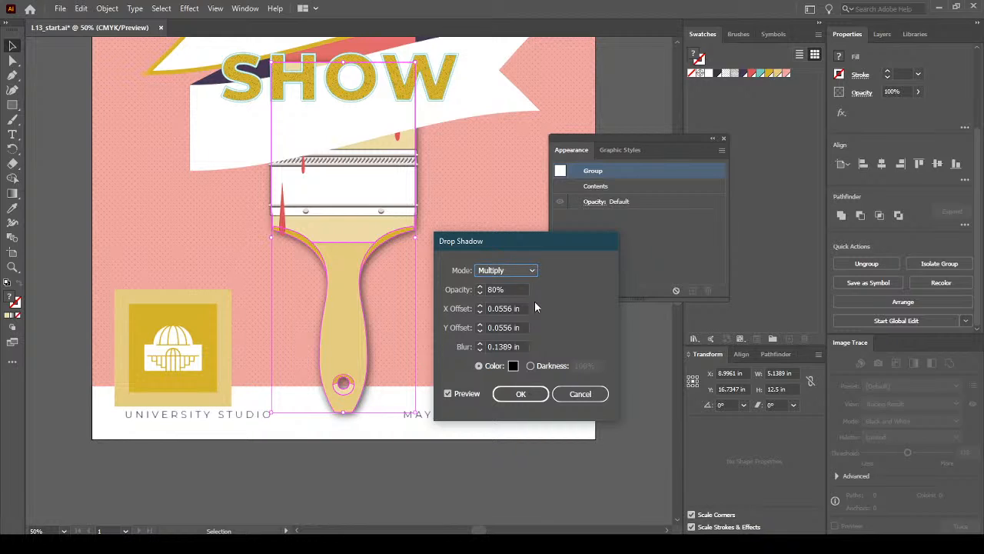
Set the paintbrush group's drop shadow opacity to 50% and its X offset to 0.14 in
{"action": "left_click", "coordinate": [508, 289]}
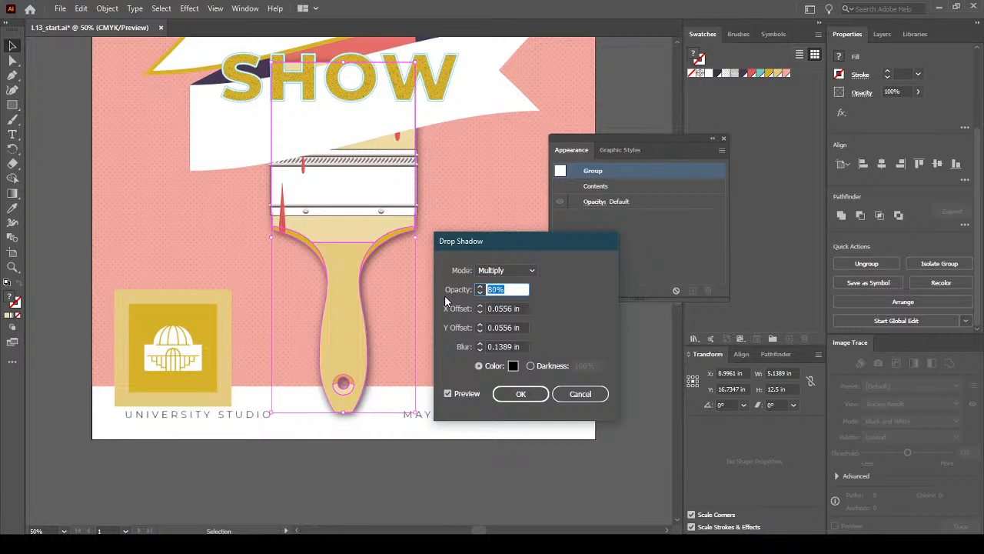
{"action": "type", "text": "50"}
{"action": "key", "text": "Tab"}
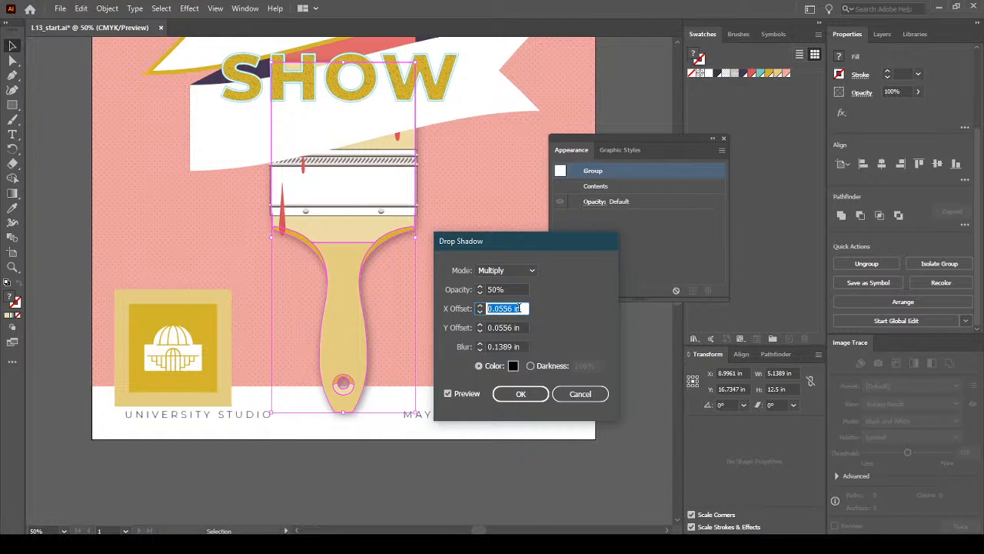
{"action": "type", "text": ".14 in"}
{"action": "key", "text": "Tab"}
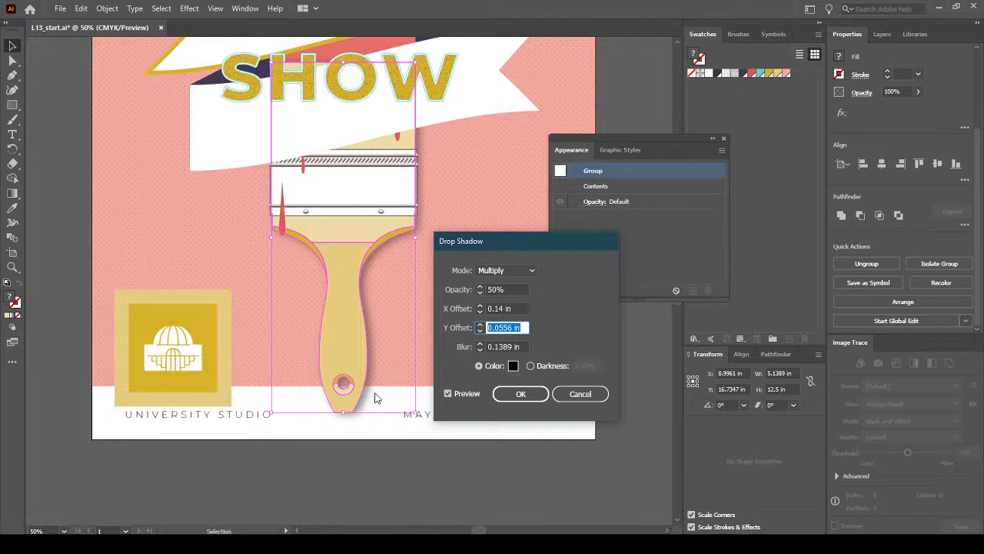
{"action": "type", "text": ".14 on"}
{"action": "key", "text": "shift+Tab"}
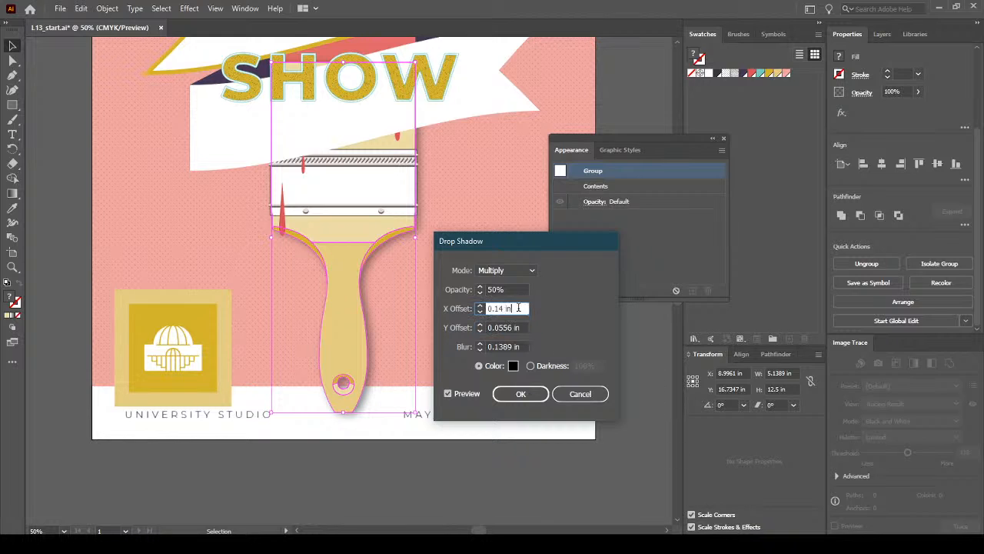
{"action": "key", "text": "Tab"}
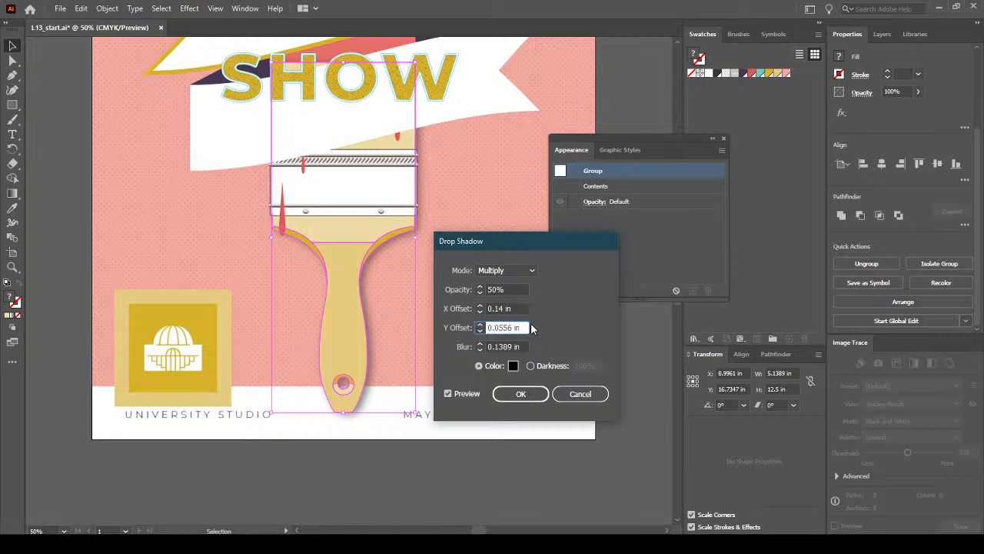
Set the paintbrush shadow's Y offset to 0.14 in and blur to 0.21 in, and apply the effect
{"action": "left_click_drag", "start_coordinate": [523, 327], "coordinate": [471, 331]}
{"action": "type", "text": "0.14 in"}
{"action": "left_click", "coordinate": [520, 346]}
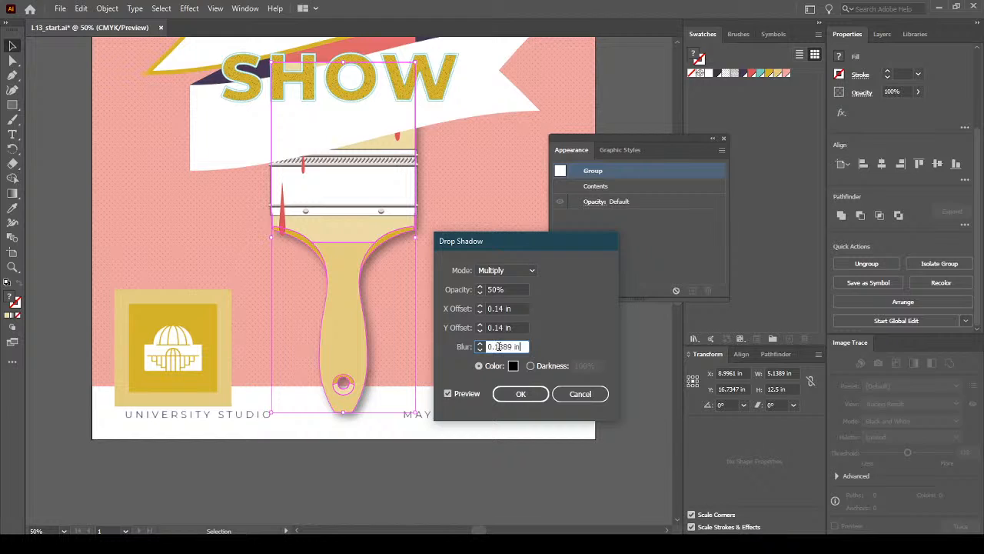
{"action": "left_click_drag", "start_coordinate": [495, 346], "coordinate": [591, 349]}
{"action": "type", "text": "21"}
{"action": "left_click", "coordinate": [515, 327]}
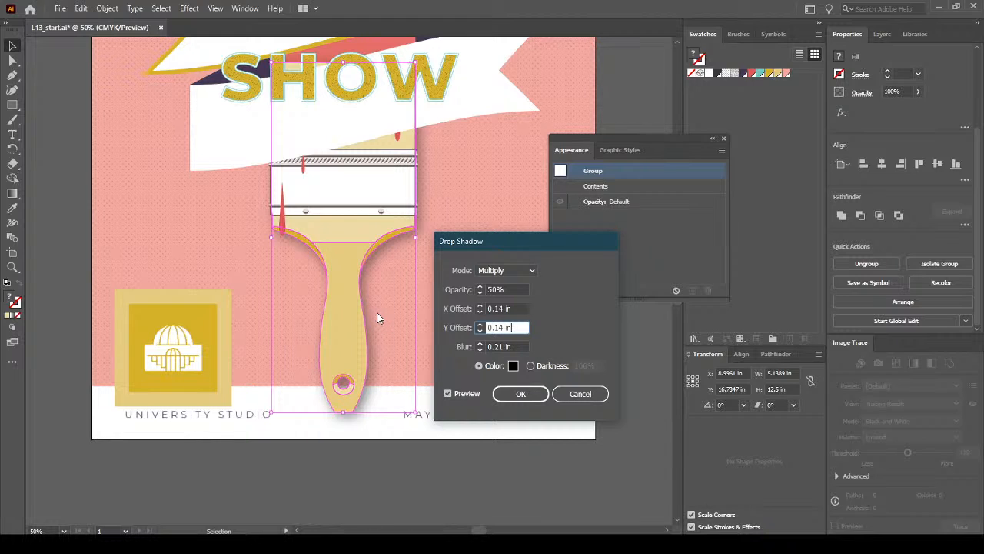
{"action": "left_click", "coordinate": [505, 393]}
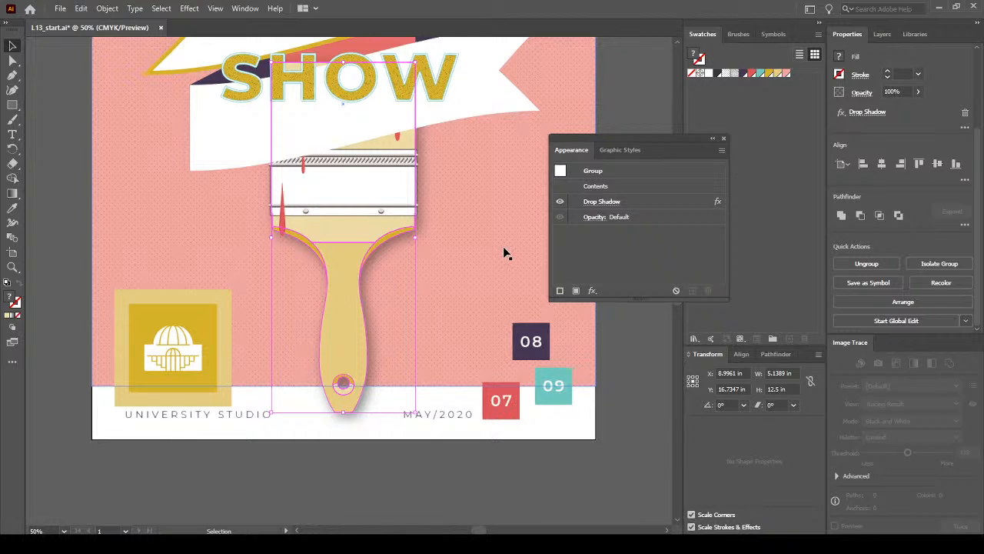
Duplicate the paintbrush group's Drop Shadow effect, check the settings of one copy, and delete that copy
{"action": "left_click", "coordinate": [641, 202]}
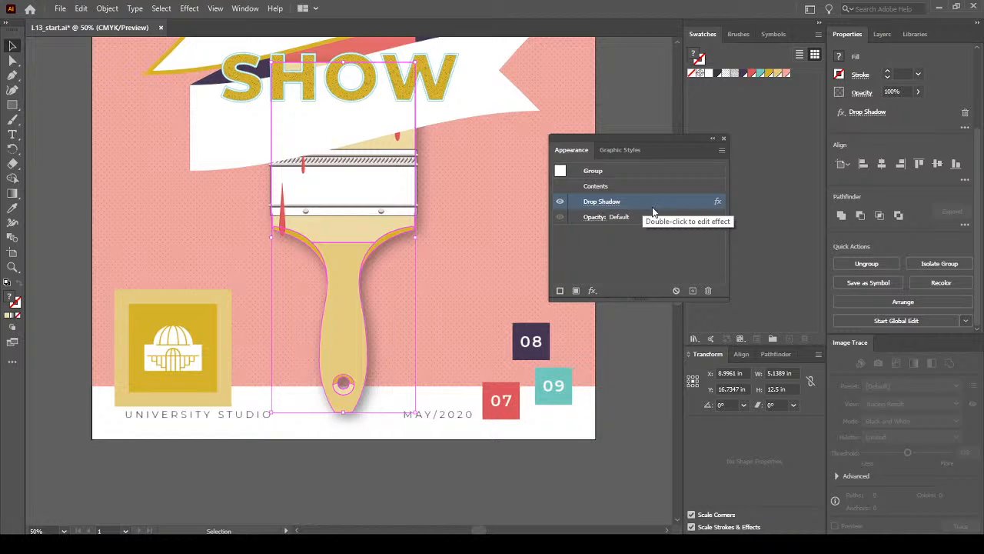
{"action": "left_click", "coordinate": [693, 290]}
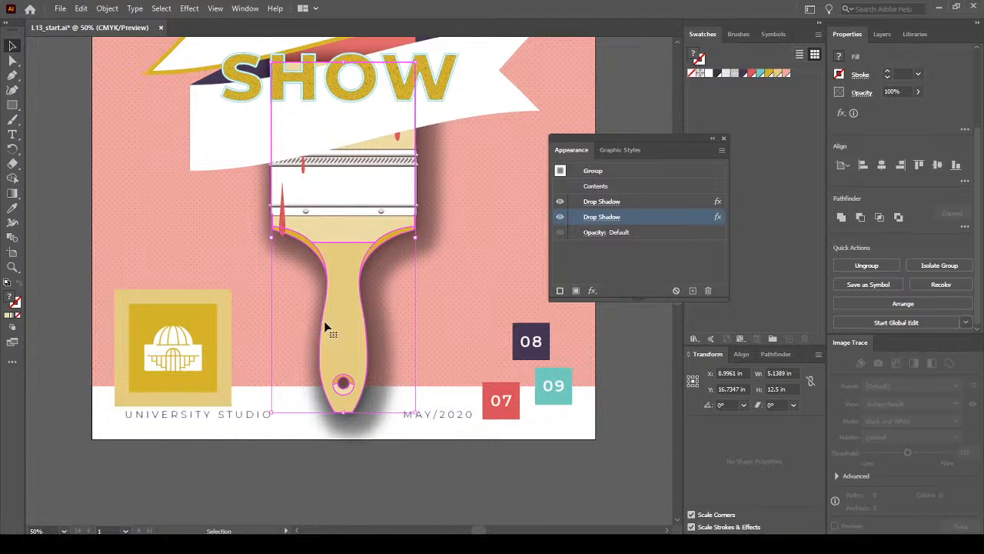
{"action": "left_click", "coordinate": [610, 203]}
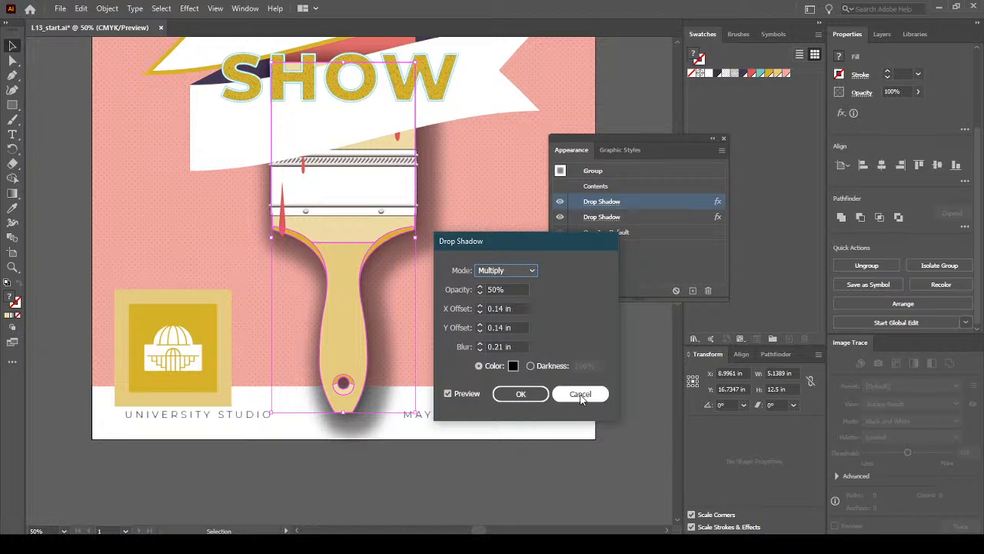
{"action": "left_click", "coordinate": [581, 393]}
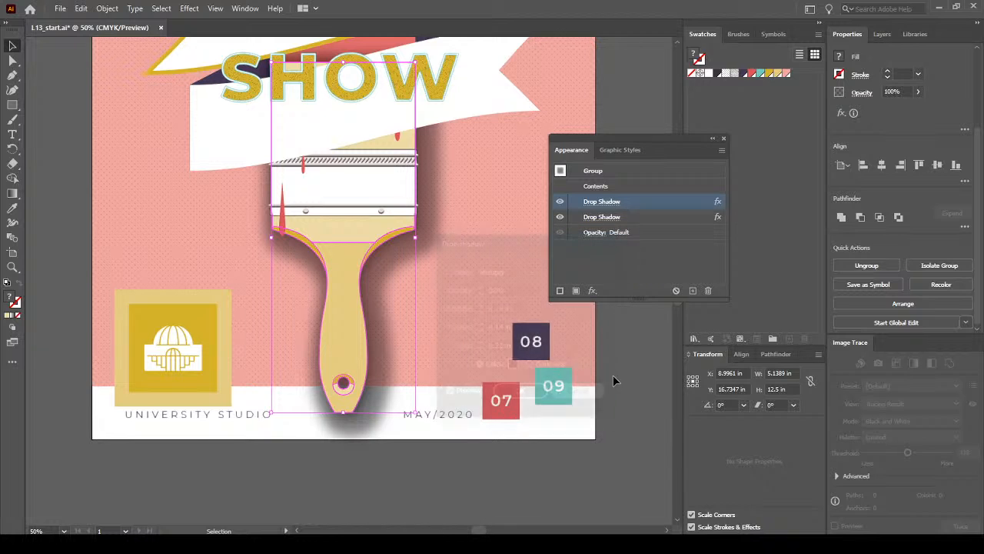
{"action": "left_click", "coordinate": [709, 291]}
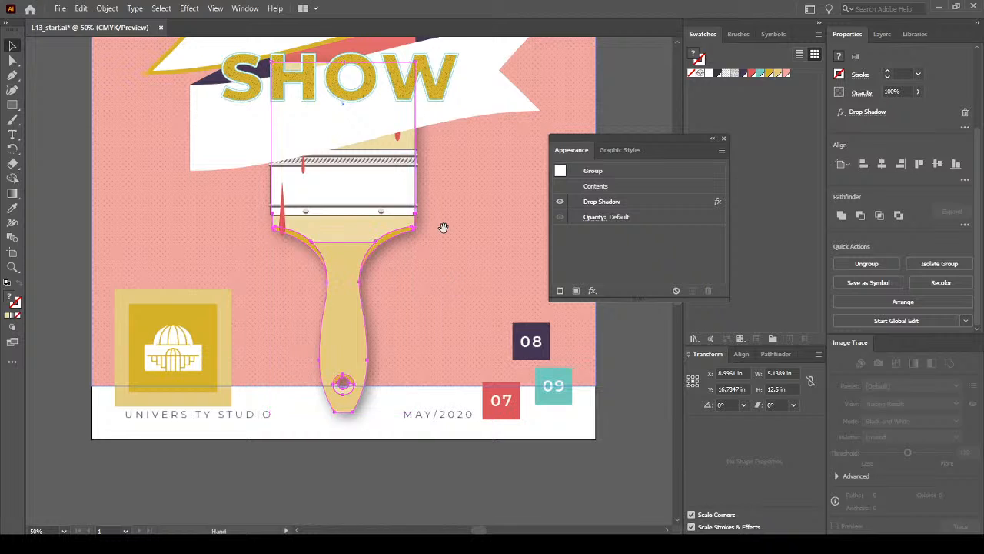
Select the ART SHOW text and start a Stylize Drop Shadow effect on the whole type object
{"action": "scroll", "coordinate": [454, 288], "scroll_direction": "up", "scroll_amount": 5}
{"action": "left_click", "coordinate": [453, 305]}
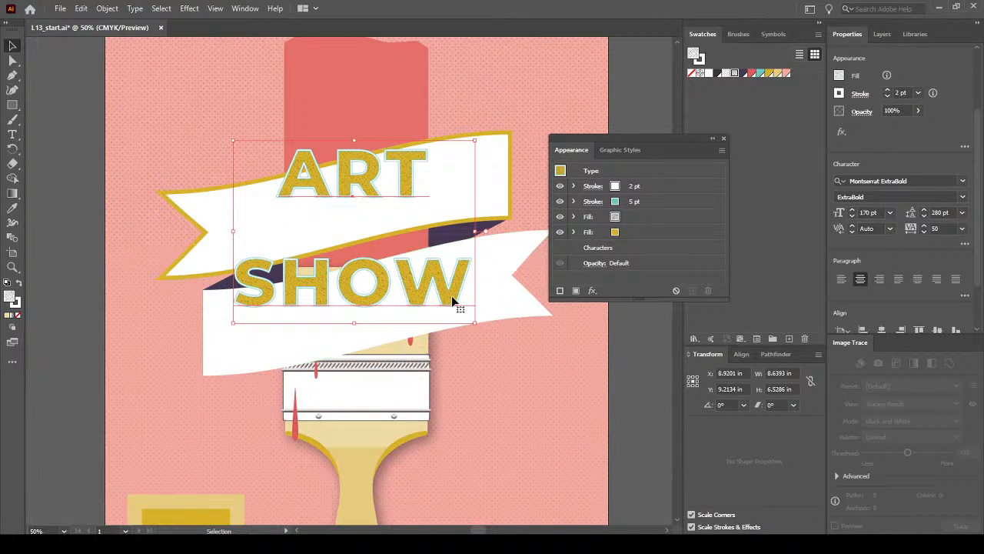
{"action": "left_click", "coordinate": [632, 170]}
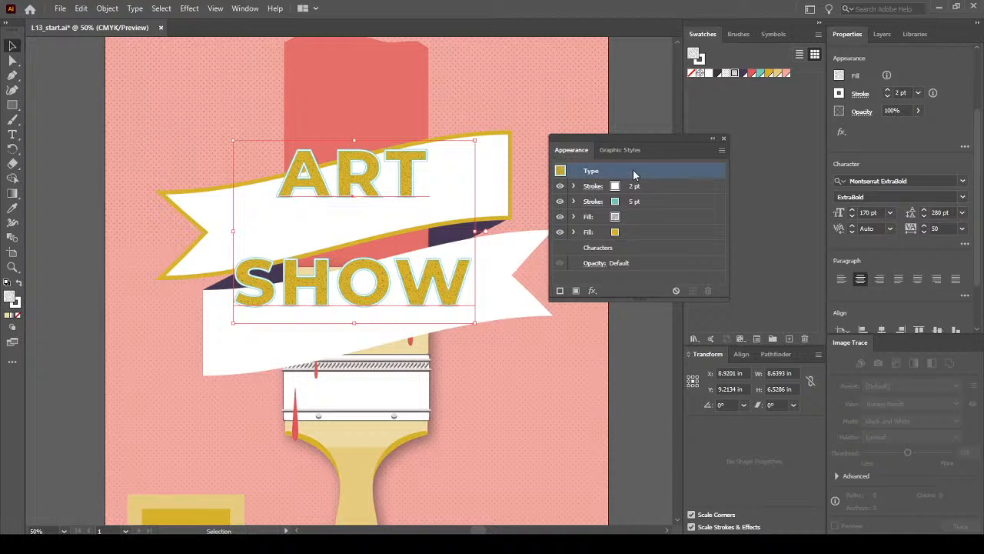
{"action": "left_click", "coordinate": [592, 292]}
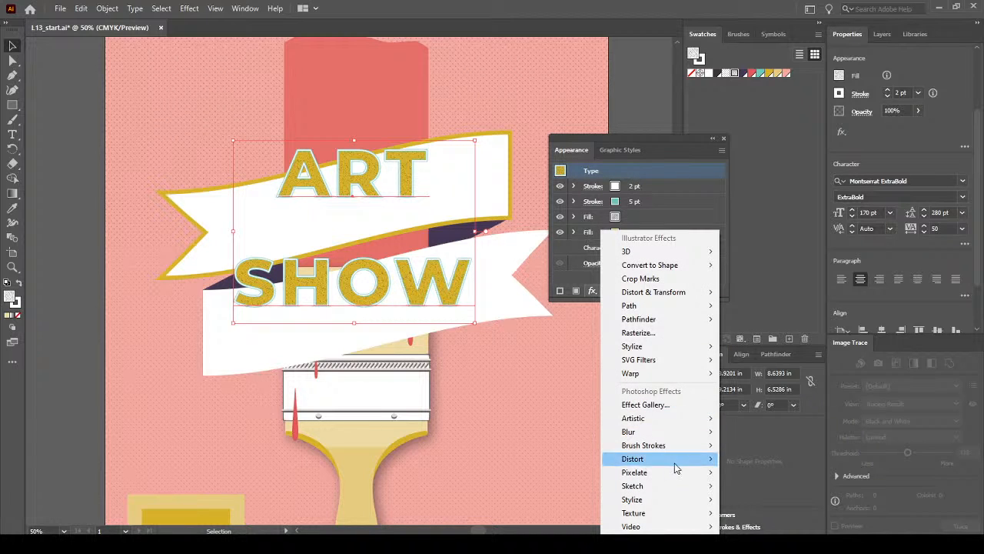
{"action": "mouse_move", "coordinate": [658, 346]}
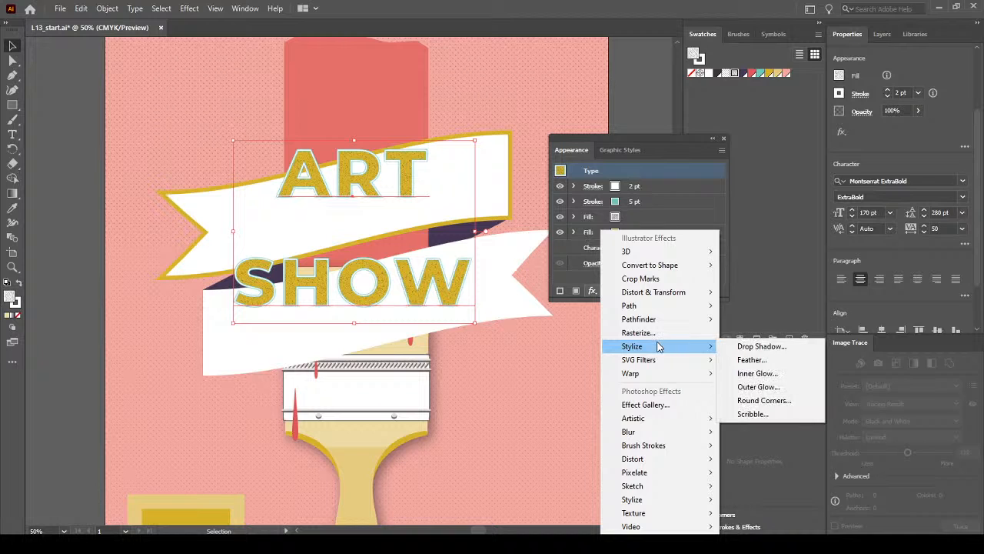
{"action": "left_click", "coordinate": [765, 346]}
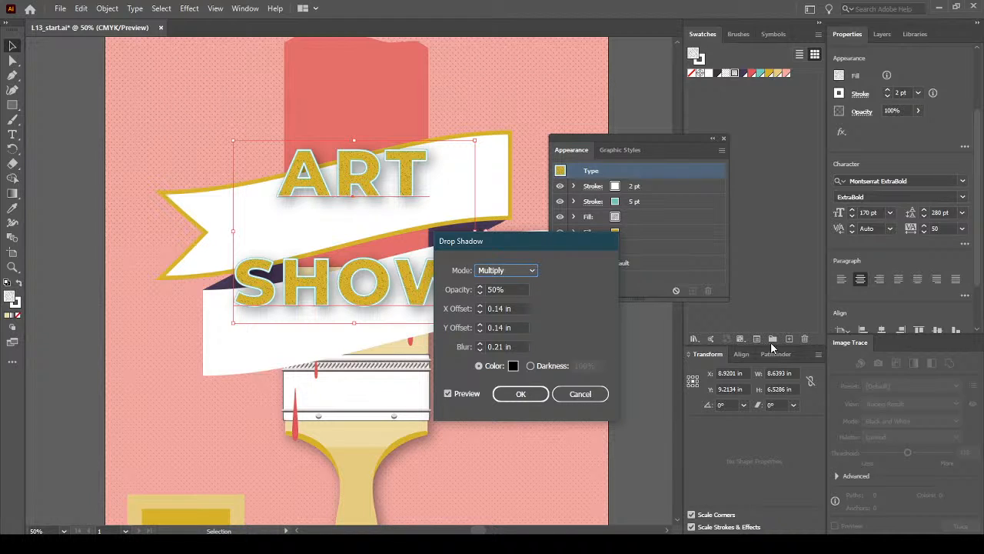
Set the ART SHOW text's drop shadow opacity to 10% and blur to 0.03 in, and apply the effect
{"action": "left_click_drag", "start_coordinate": [514, 289], "coordinate": [432, 293]}
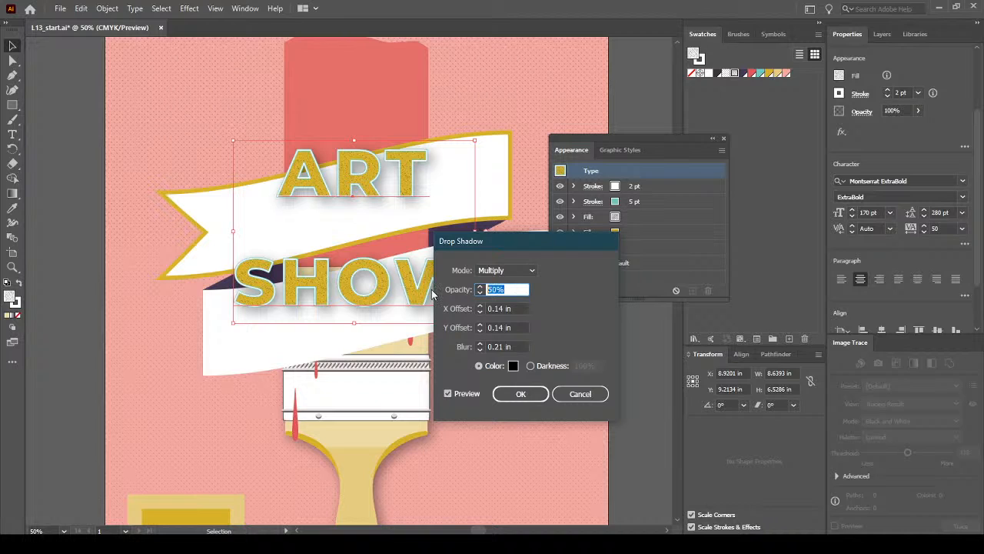
{"action": "type", "text": "10"}
{"action": "left_click", "coordinate": [520, 308]}
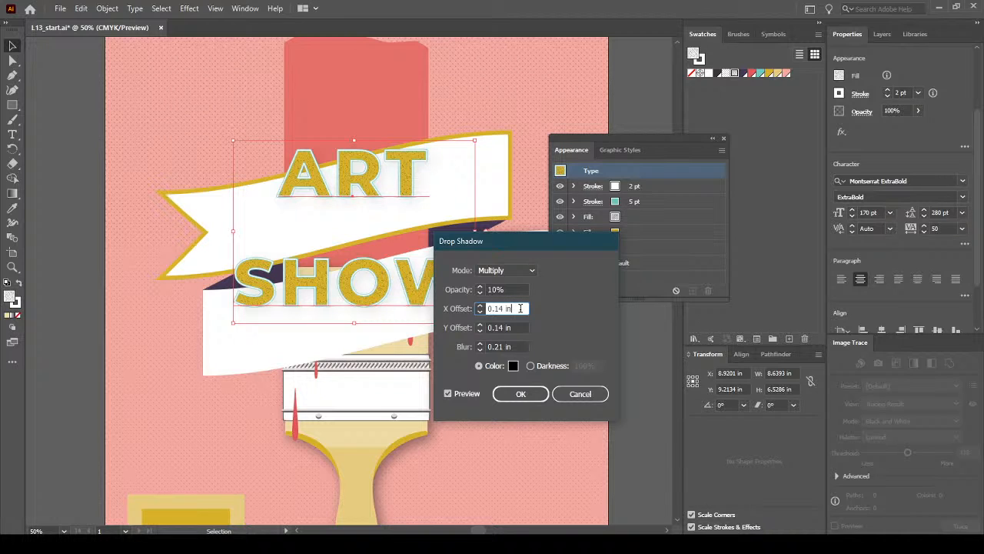
{"action": "left_click", "coordinate": [515, 346]}
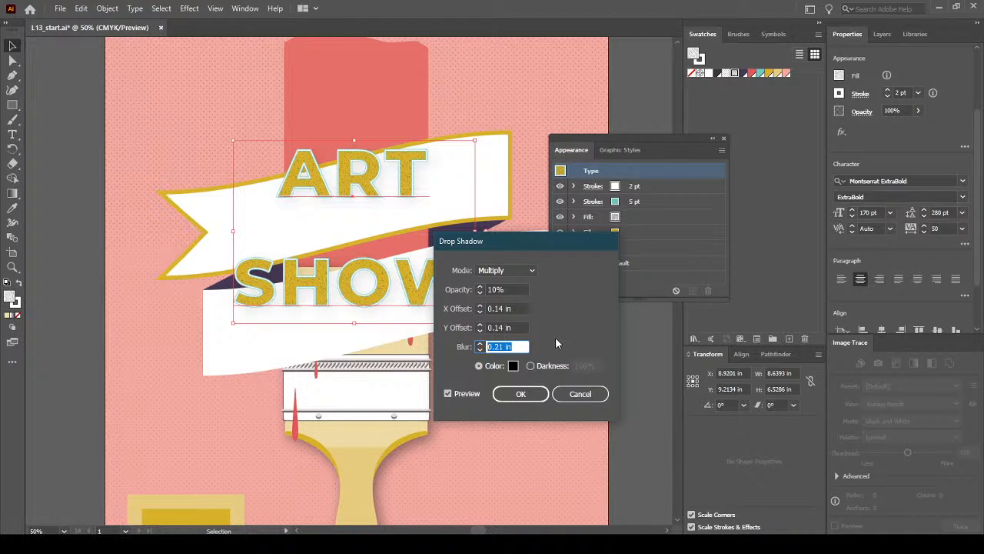
{"action": "type", "text": "0.03"}
{"action": "left_click", "coordinate": [517, 327]}
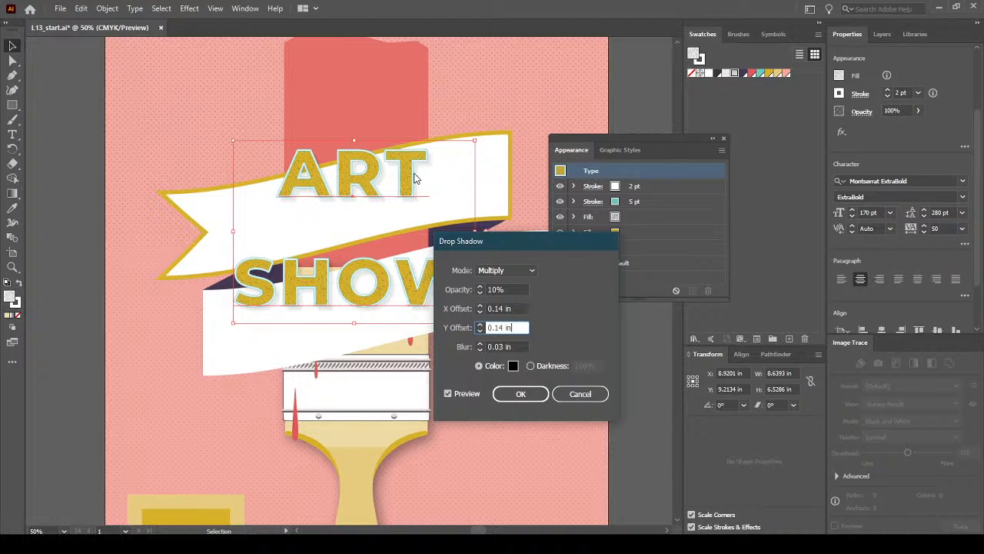
{"action": "left_click", "coordinate": [520, 394]}
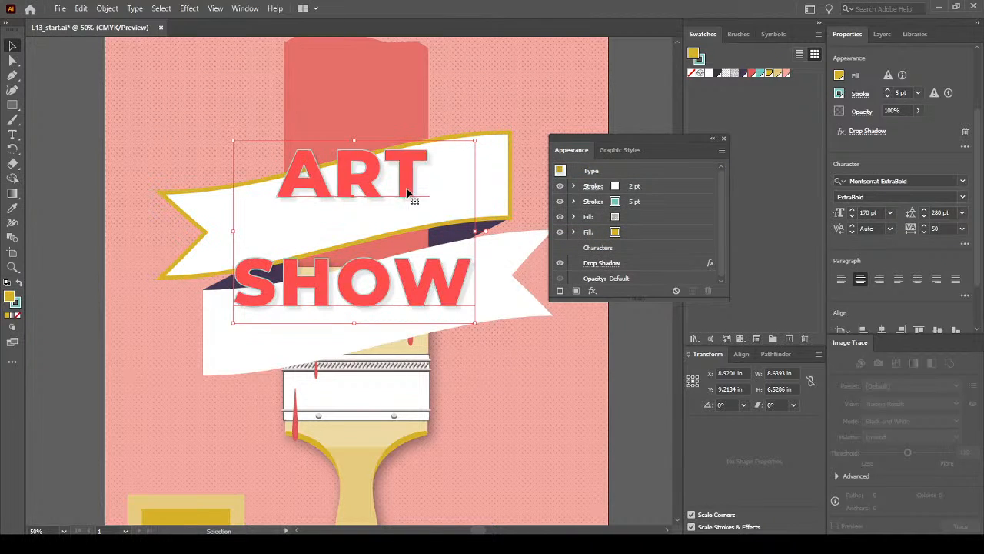
Apply a Rise warp effect with a 15% bend to the whole ART SHOW type object
{"action": "scroll", "coordinate": [411, 196], "scroll_direction": "up", "scroll_amount": 4}
{"action": "scroll", "coordinate": [408, 192], "scroll_direction": "up", "scroll_amount": 1}
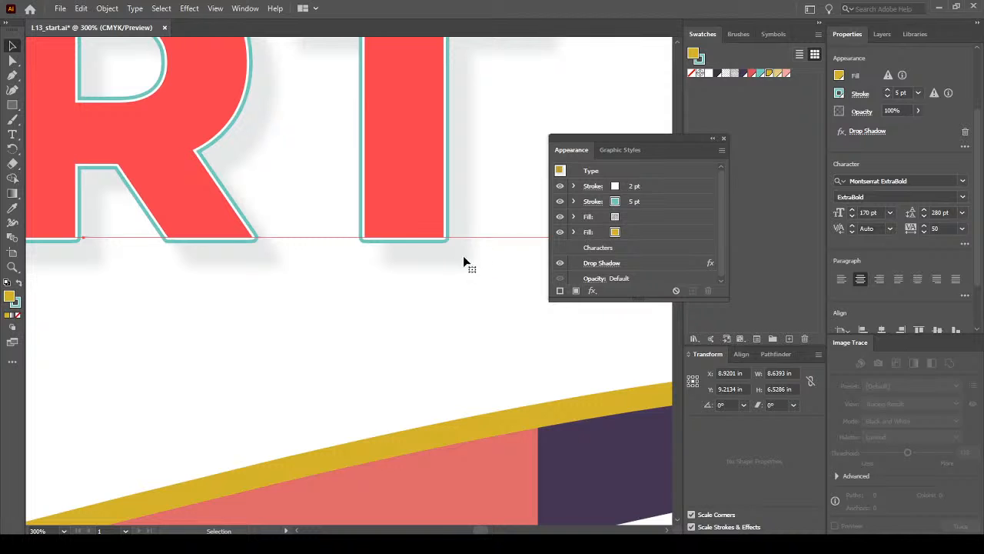
{"action": "scroll", "coordinate": [445, 233], "scroll_direction": "down", "scroll_amount": 4}
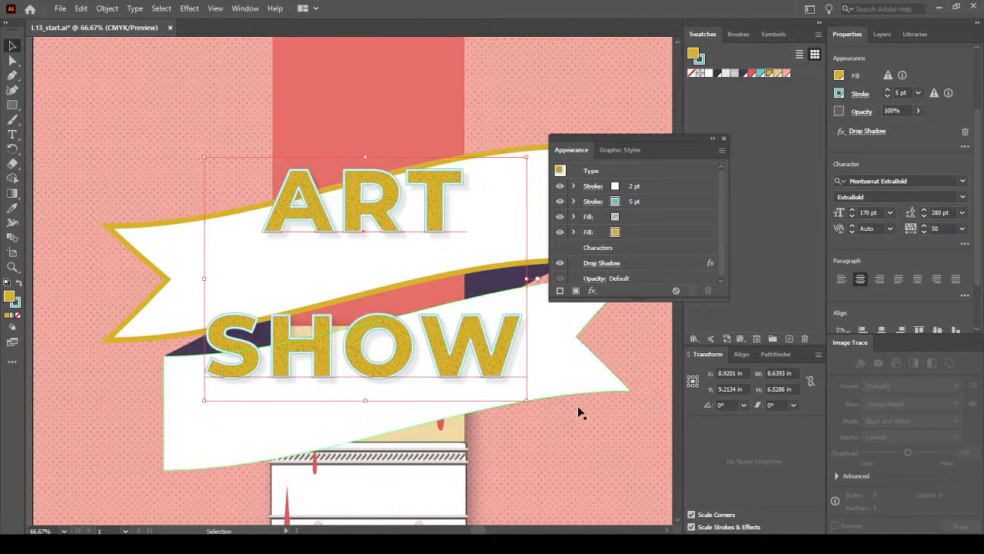
{"action": "key", "text": "space"}
{"action": "left_click_drag", "start_coordinate": [509, 374], "coordinate": [446, 341]}
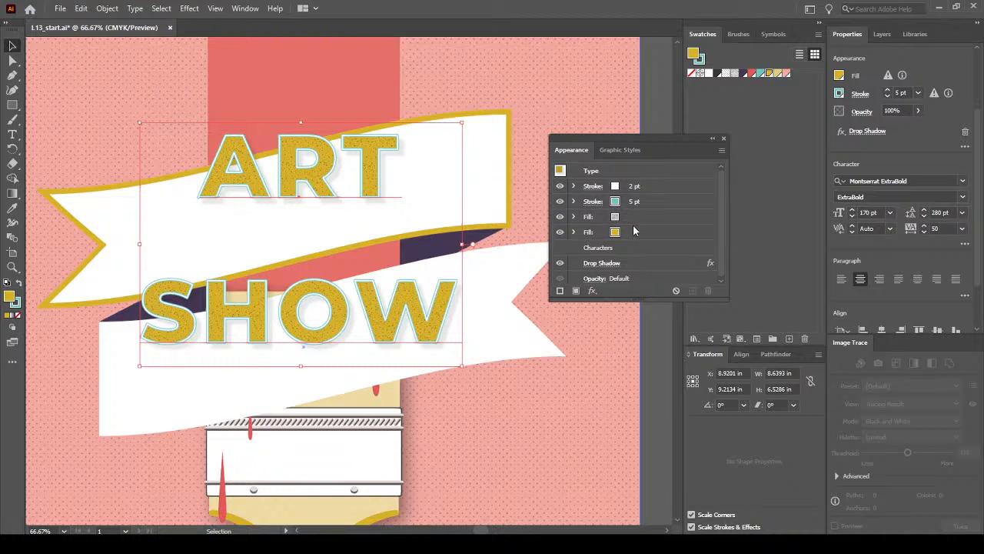
{"action": "left_click", "coordinate": [618, 171]}
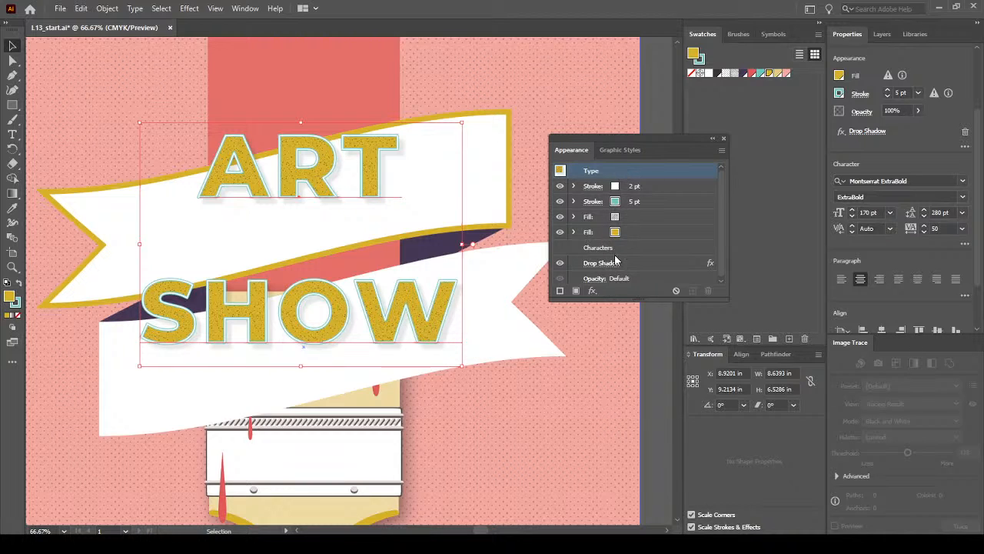
{"action": "left_click", "coordinate": [592, 291]}
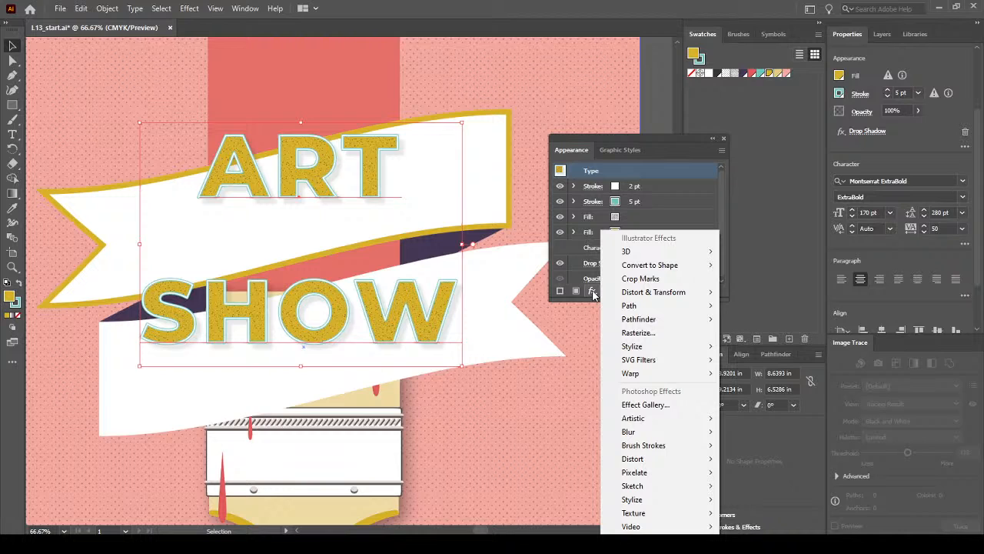
{"action": "mouse_move", "coordinate": [662, 375]}
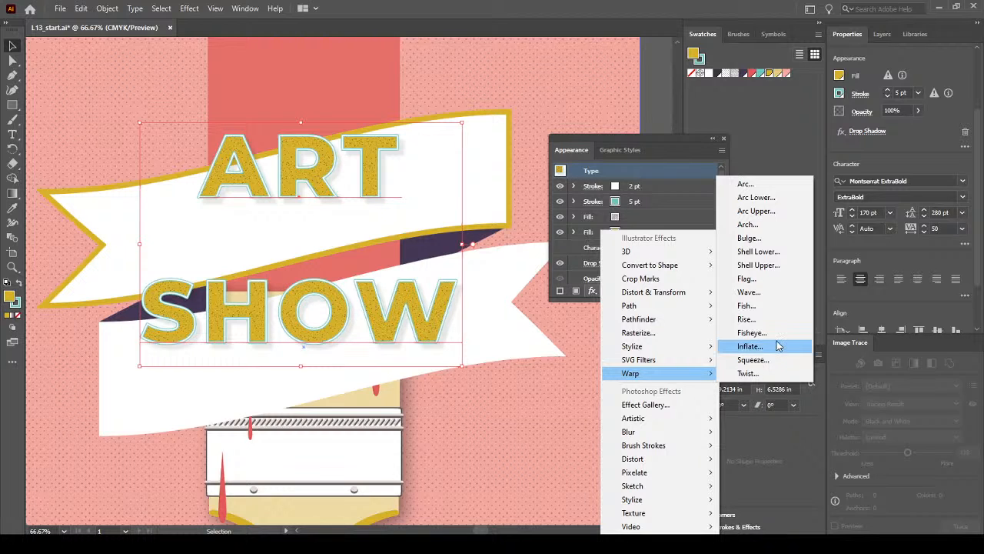
{"action": "left_click", "coordinate": [760, 319]}
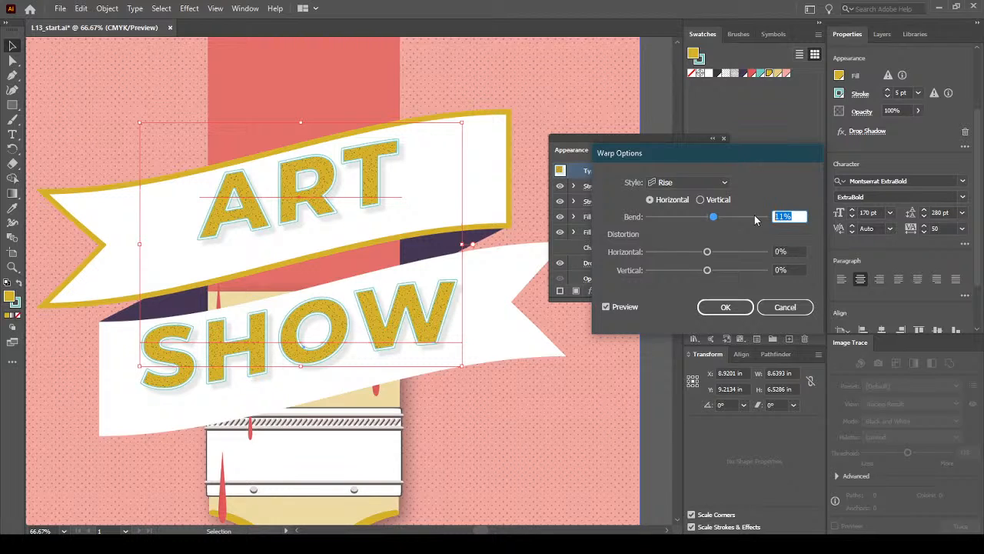
{"action": "type", "text": "15"}
{"action": "key", "text": "Tab"}
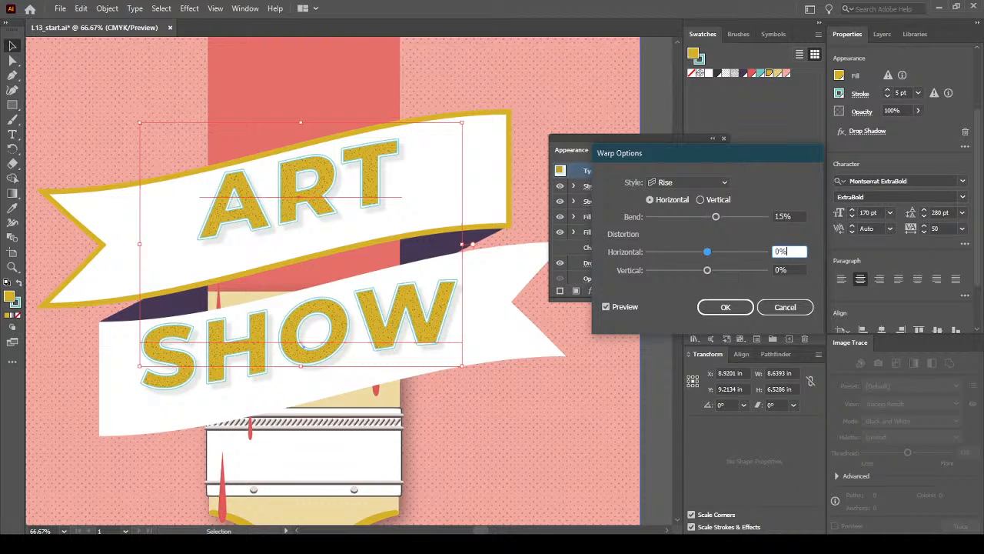
{"action": "left_click", "coordinate": [722, 309]}
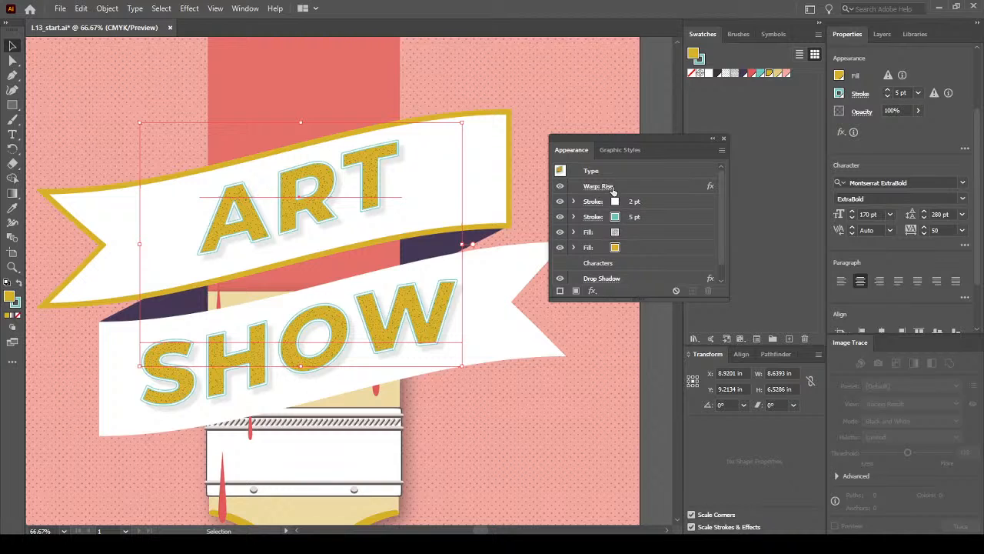
Hide and reshow the text's Warp: Rise effect, and try an 11% bend before undoing that change
{"action": "left_click", "coordinate": [559, 187]}
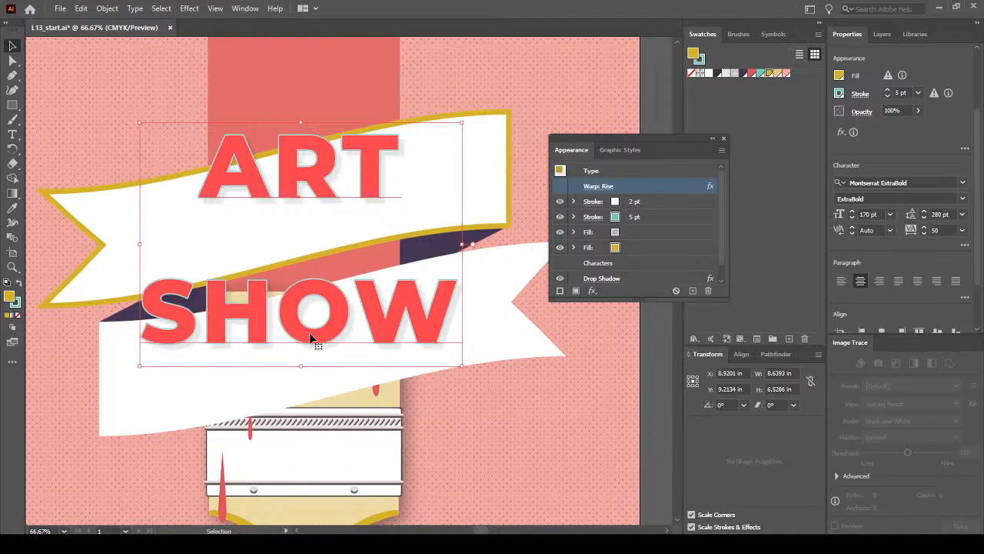
{"action": "left_click", "coordinate": [560, 186]}
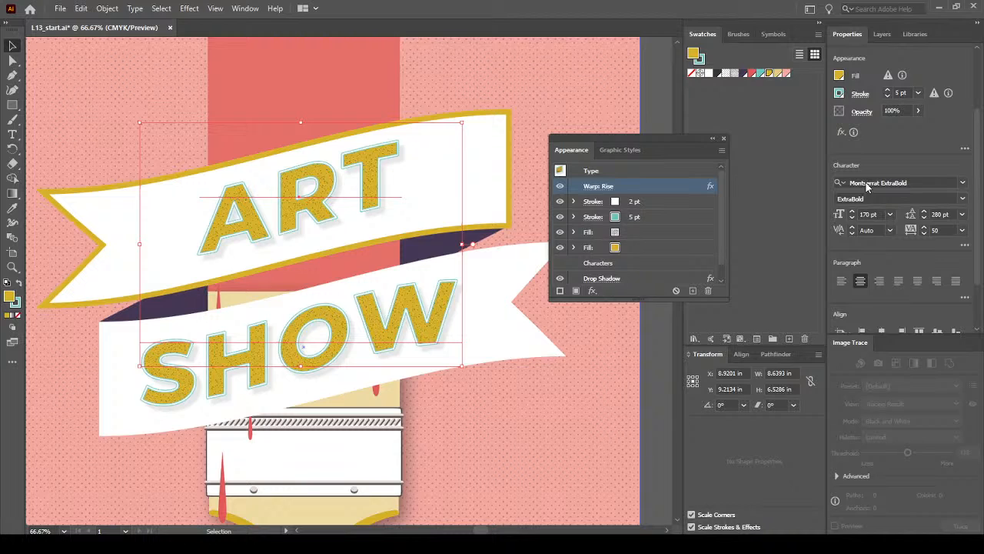
{"action": "left_click", "coordinate": [605, 186]}
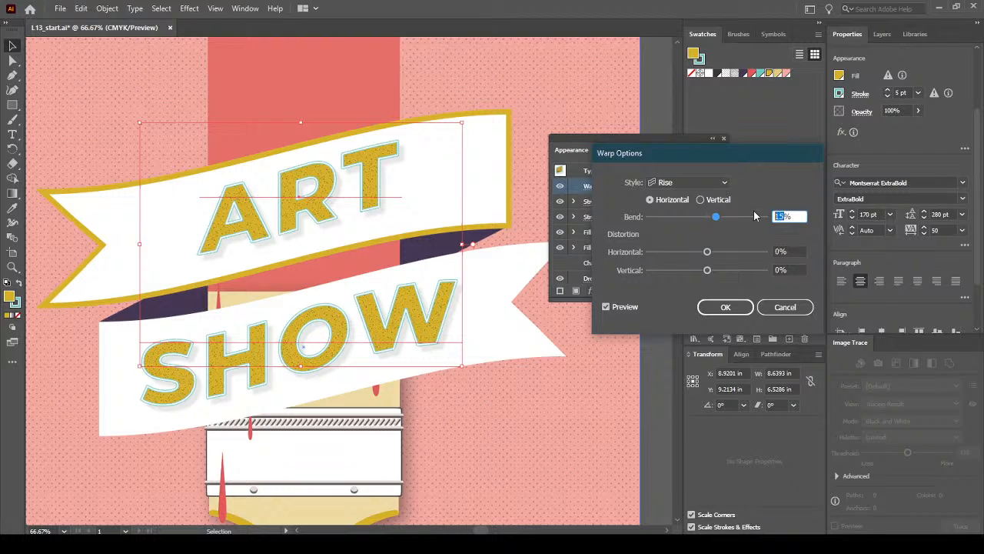
{"action": "type", "text": "11"}
{"action": "left_click", "coordinate": [730, 309]}
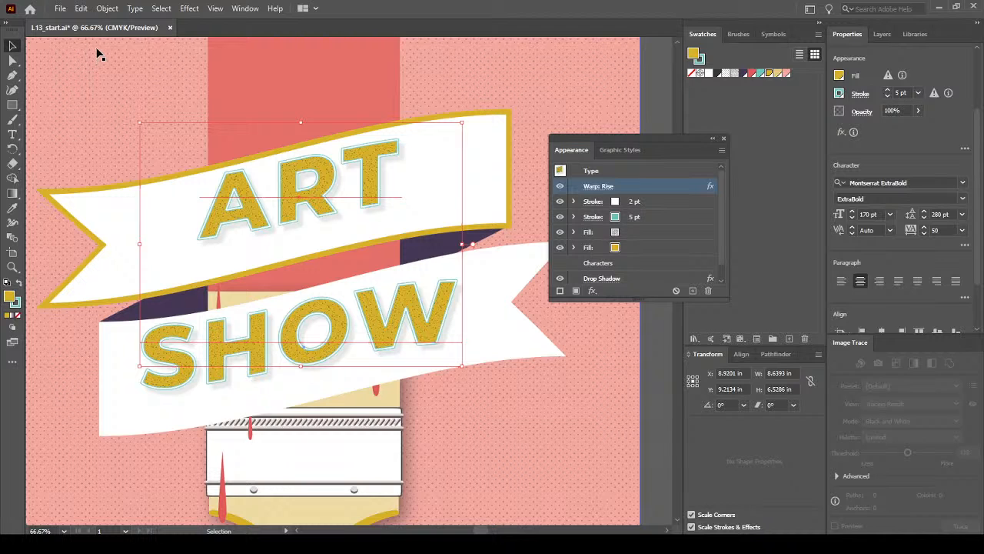
{"action": "left_click", "coordinate": [81, 9]}
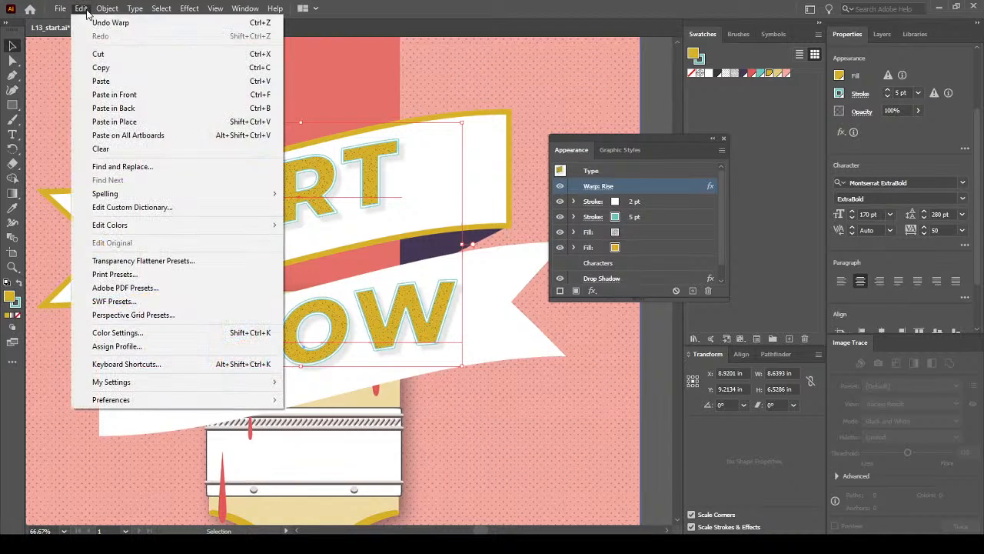
{"action": "left_click", "coordinate": [112, 22]}
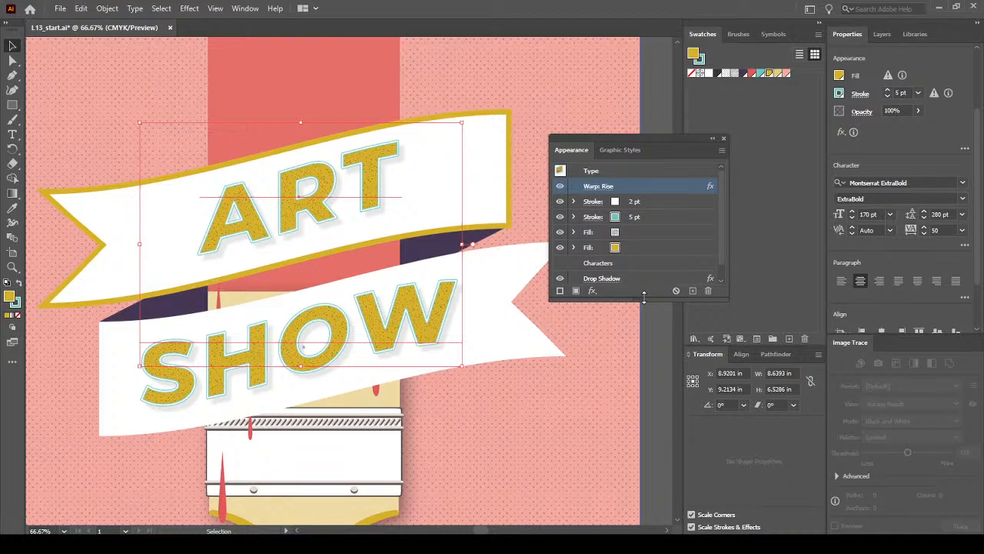
Select the upper banner shape and apply an Offset Path effect of -0.13 in with miter joins
{"action": "left_click", "coordinate": [63, 303]}
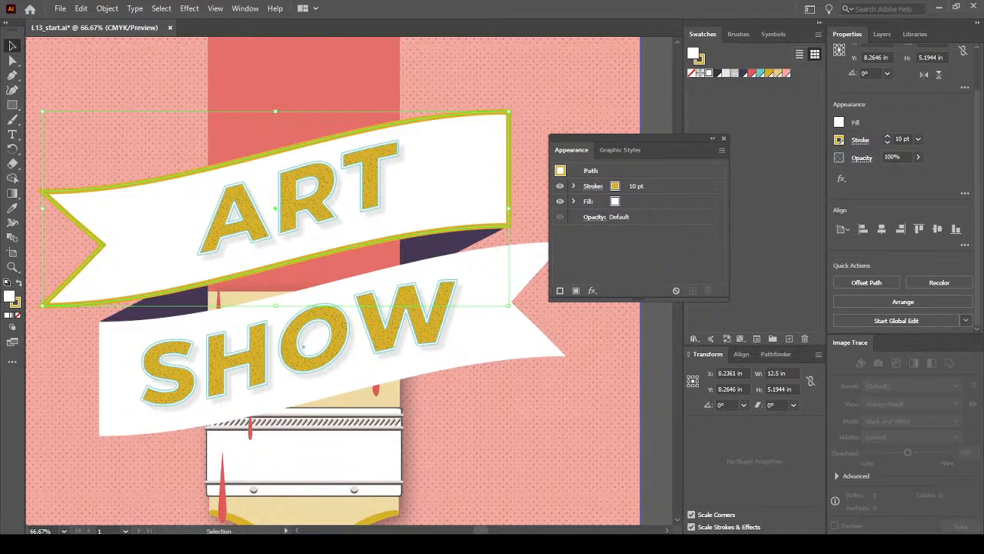
{"action": "left_click", "coordinate": [592, 290]}
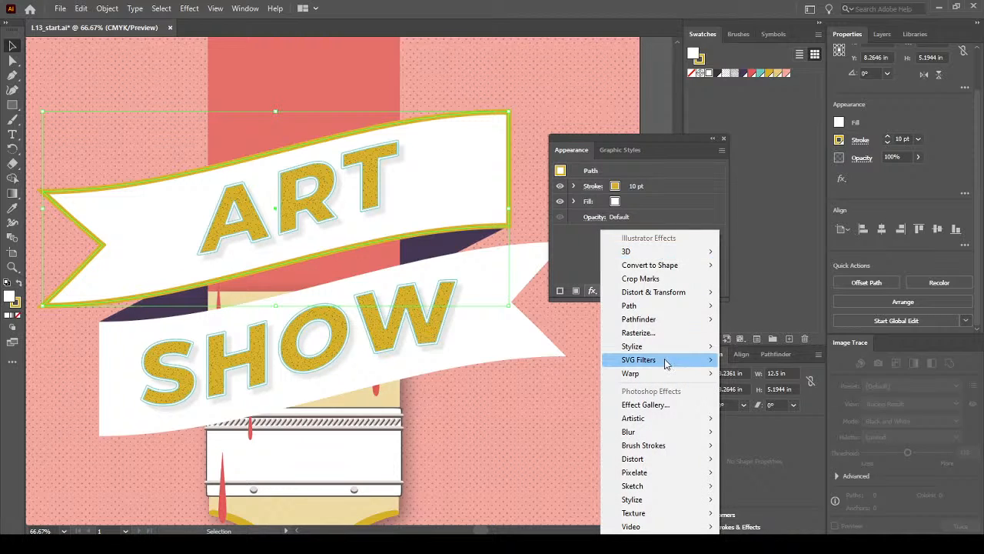
{"action": "mouse_move", "coordinate": [663, 361]}
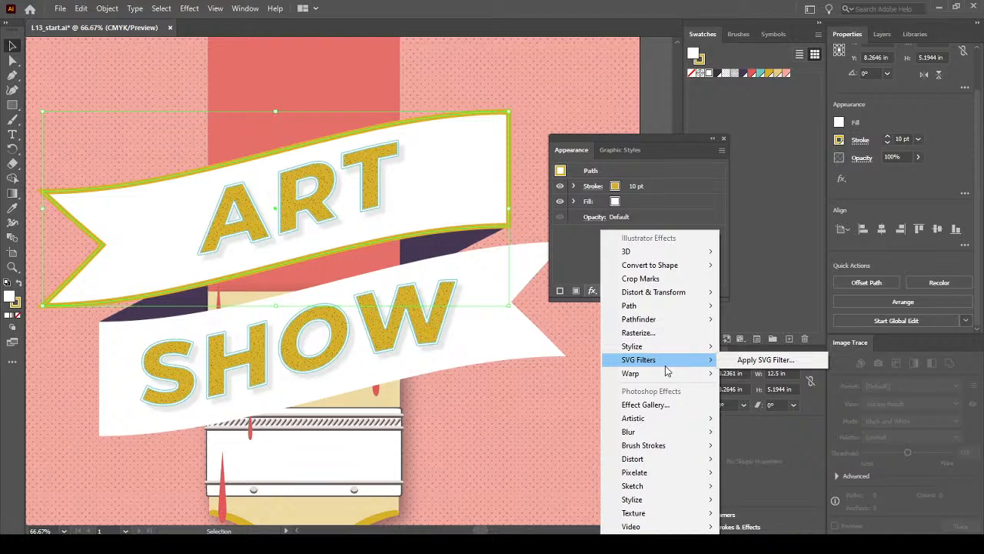
{"action": "mouse_move", "coordinate": [642, 305]}
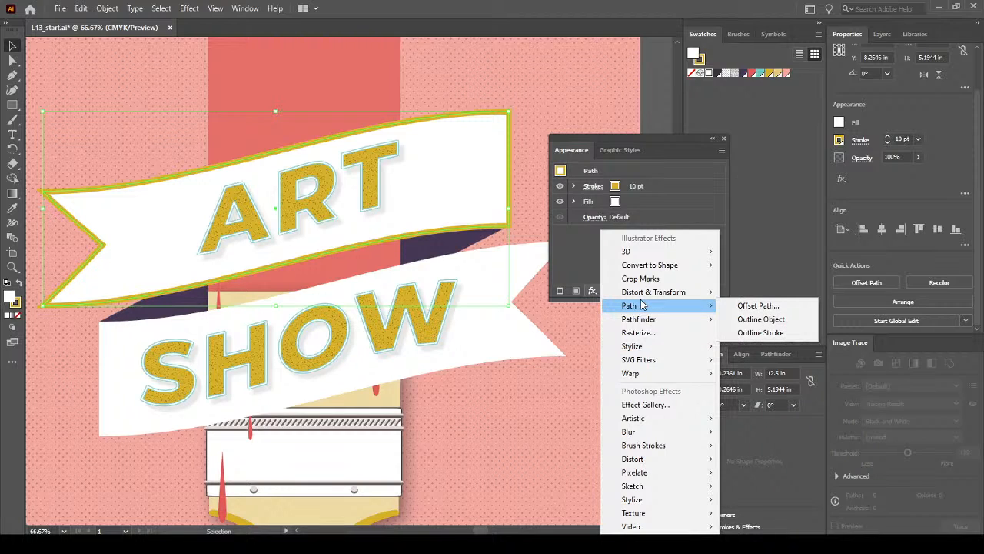
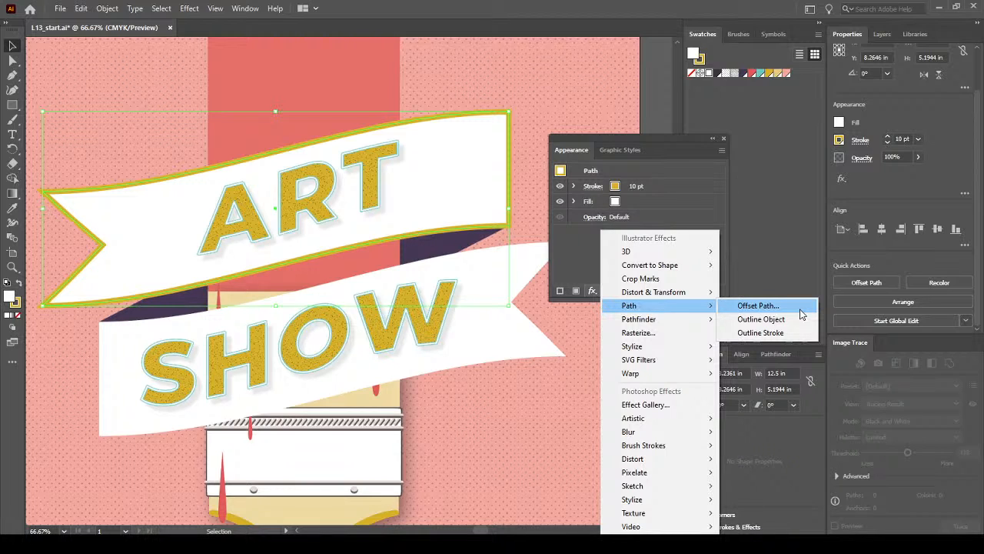
{"action": "left_click", "coordinate": [800, 309]}
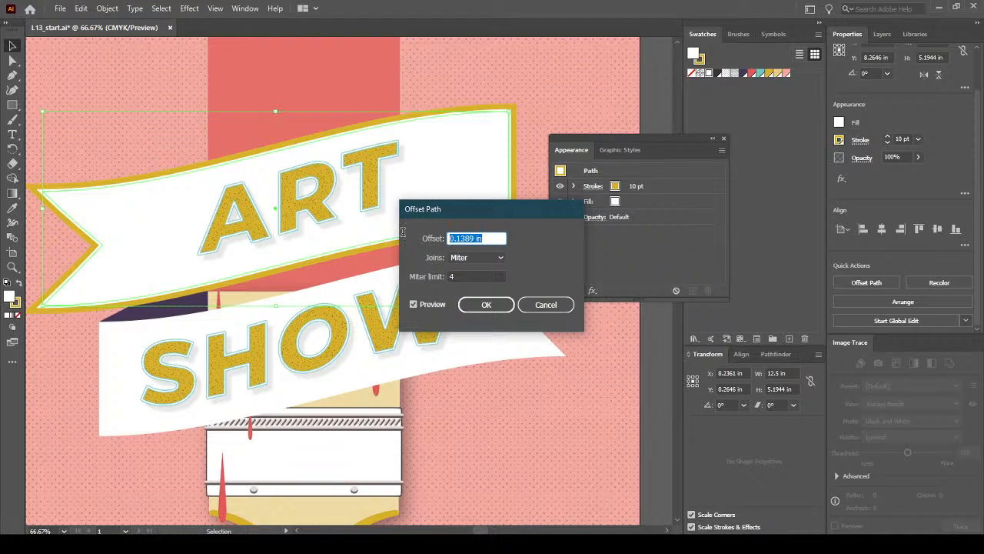
{"action": "type", "text": "-0.13"}
{"action": "left_click", "coordinate": [478, 275]}
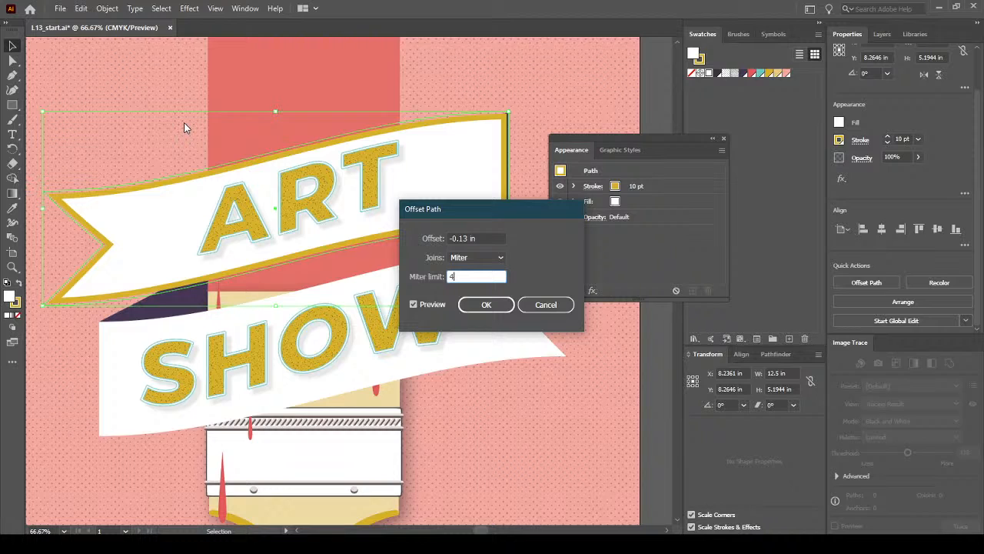
{"action": "left_click", "coordinate": [508, 305]}
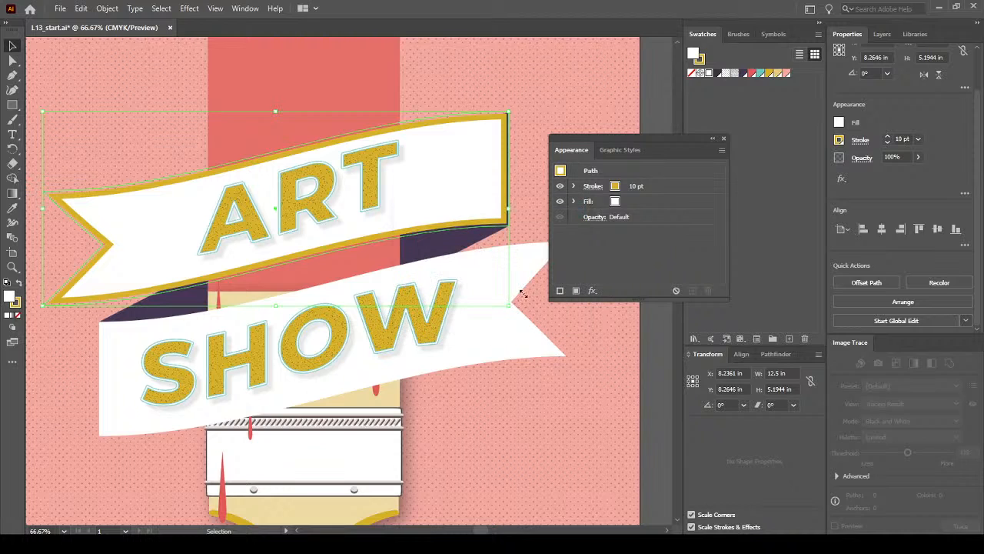
Try thinner weights down to 0.5 pt on the upper banner's gold stroke, and set it back to 10 pt
{"action": "left_click", "coordinate": [637, 204]}
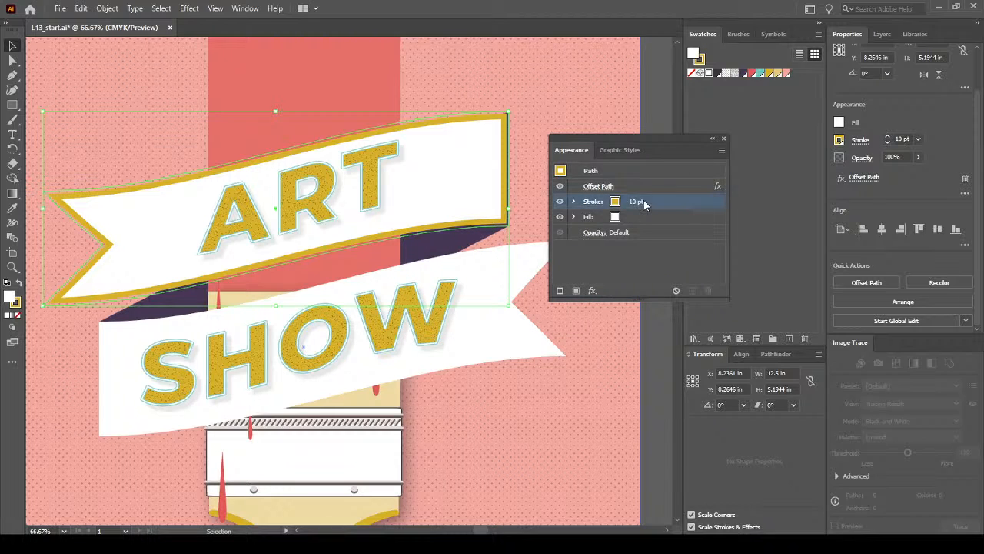
{"action": "left_click", "coordinate": [640, 205]}
{"action": "left_click", "coordinate": [640, 205]}
{"action": "left_click", "coordinate": [639, 205]}
{"action": "left_click", "coordinate": [640, 206]}
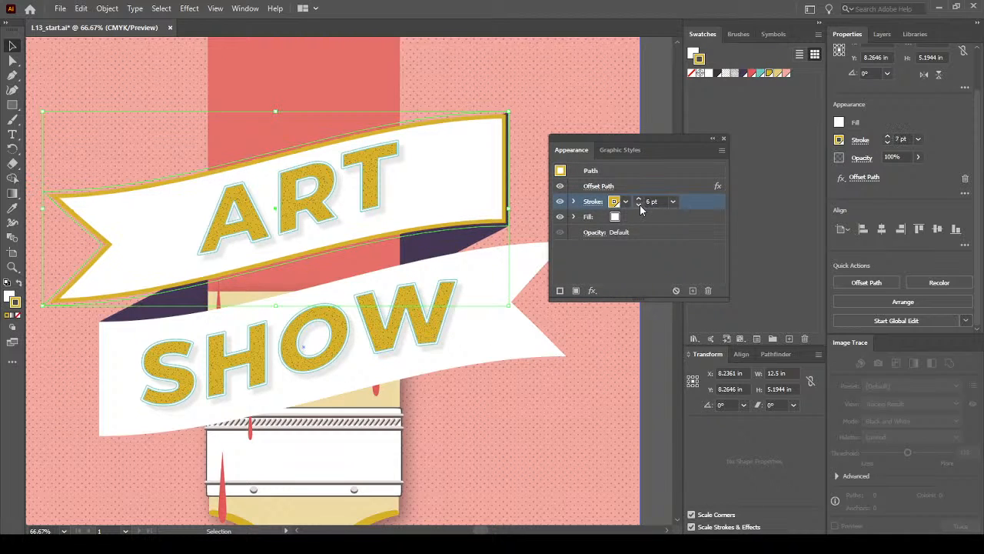
{"action": "left_click", "coordinate": [639, 205]}
{"action": "left_click", "coordinate": [640, 205]}
{"action": "left_click", "coordinate": [640, 205]}
{"action": "left_click", "coordinate": [640, 206]}
{"action": "left_click", "coordinate": [640, 206]}
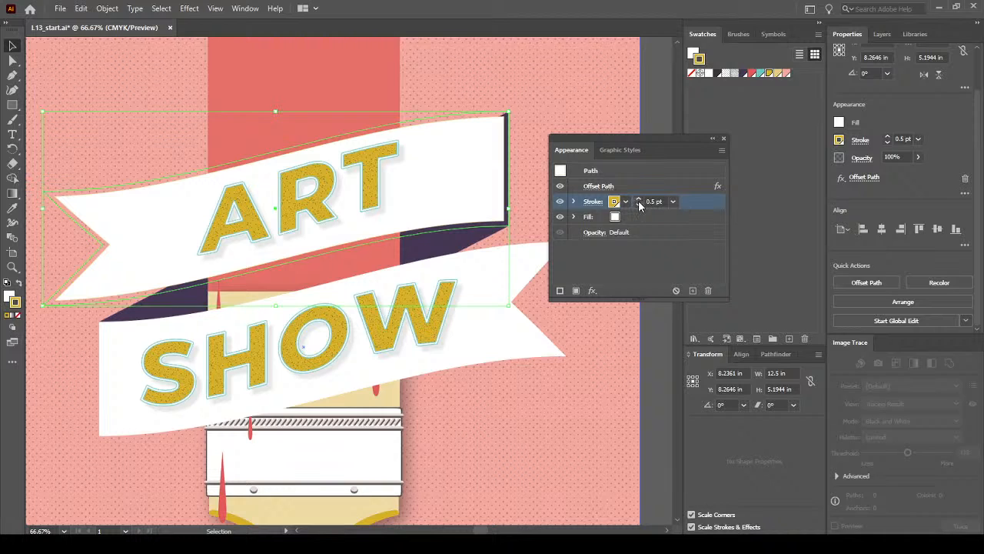
{"action": "left_click", "coordinate": [627, 201]}
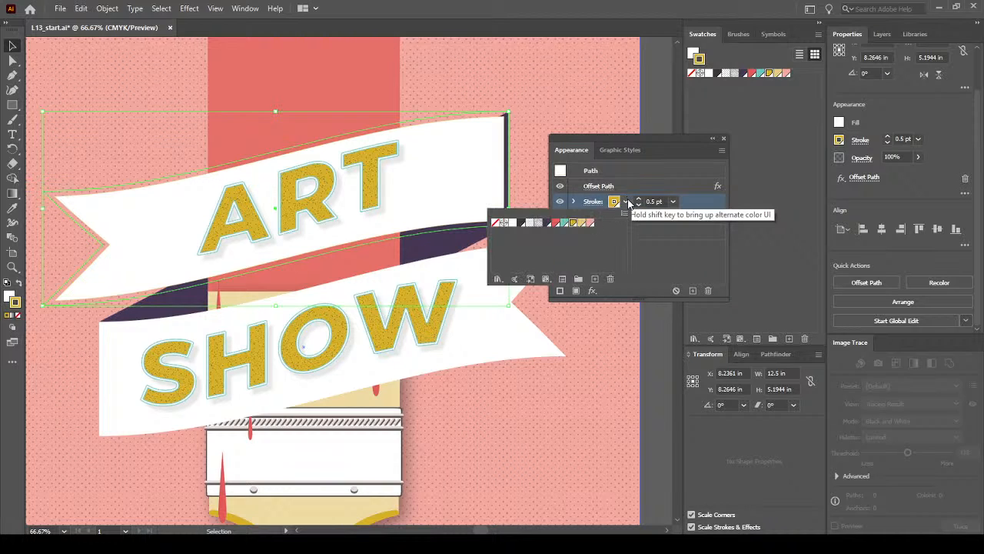
{"action": "left_click", "coordinate": [638, 198]}
{"action": "left_click", "coordinate": [640, 199]}
{"action": "left_click", "coordinate": [641, 200]}
{"action": "left_click", "coordinate": [640, 199]}
{"action": "left_click", "coordinate": [640, 199]}
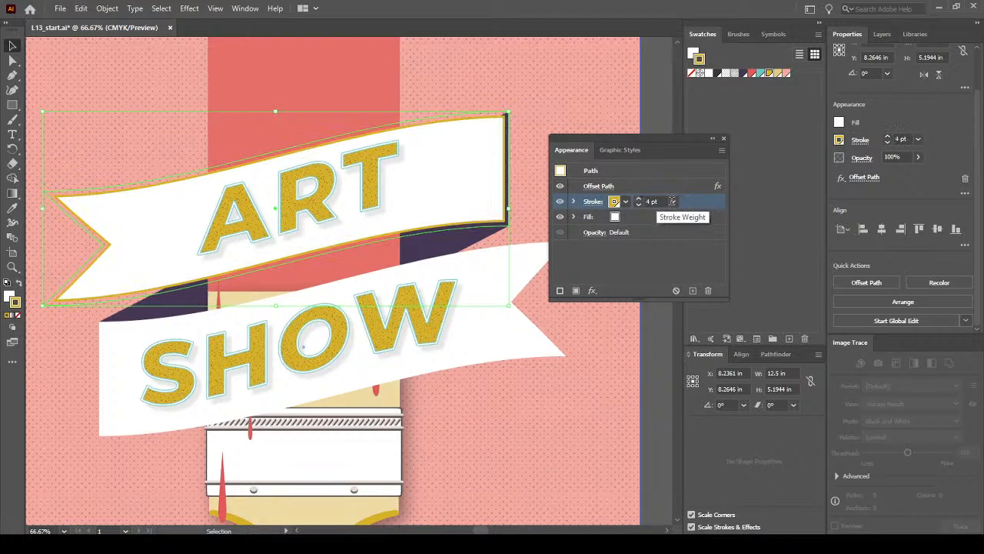
{"action": "left_click", "coordinate": [673, 201]}
{"action": "left_click", "coordinate": [705, 376]}
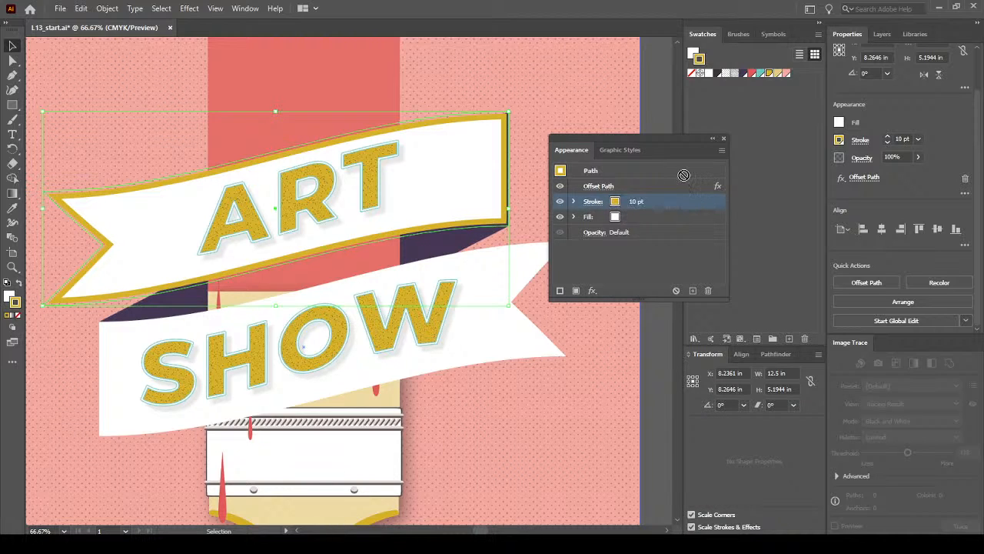
Add a second stroke to the upper banner's path and color it with the White swatch
{"action": "mouse_move", "coordinate": [631, 183]}
{"action": "left_mouse_down"}
{"action": "mouse_move", "coordinate": [643, 191]}
{"action": "mouse_move", "coordinate": [639, 224]}
{"action": "mouse_move", "coordinate": [658, 186]}
{"action": "left_mouse_up"}
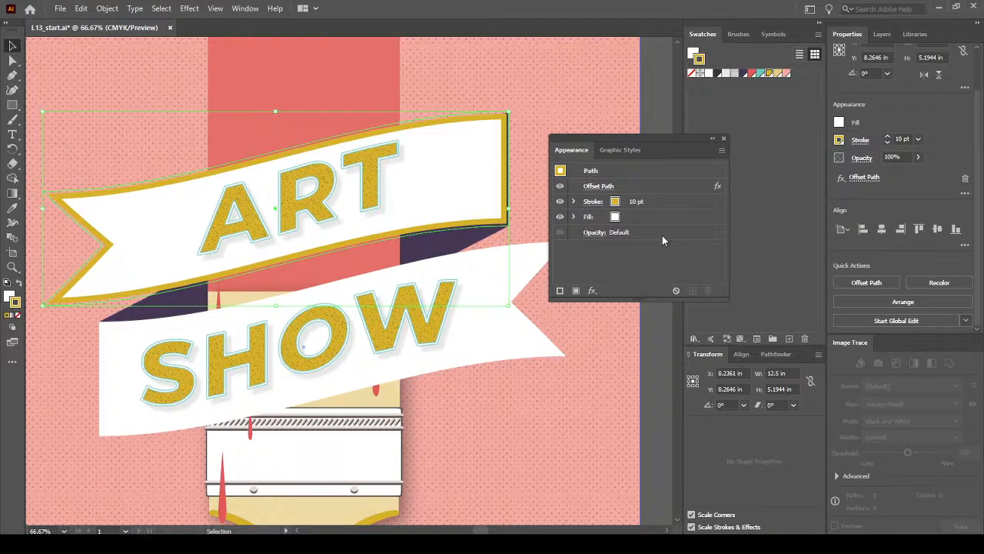
{"action": "left_click", "coordinate": [658, 186]}
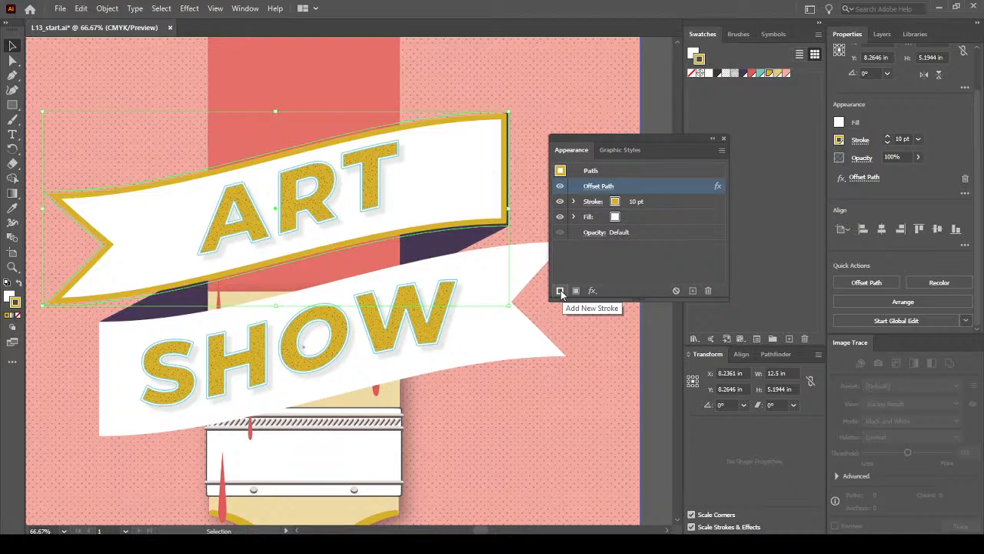
{"action": "left_click", "coordinate": [611, 171]}
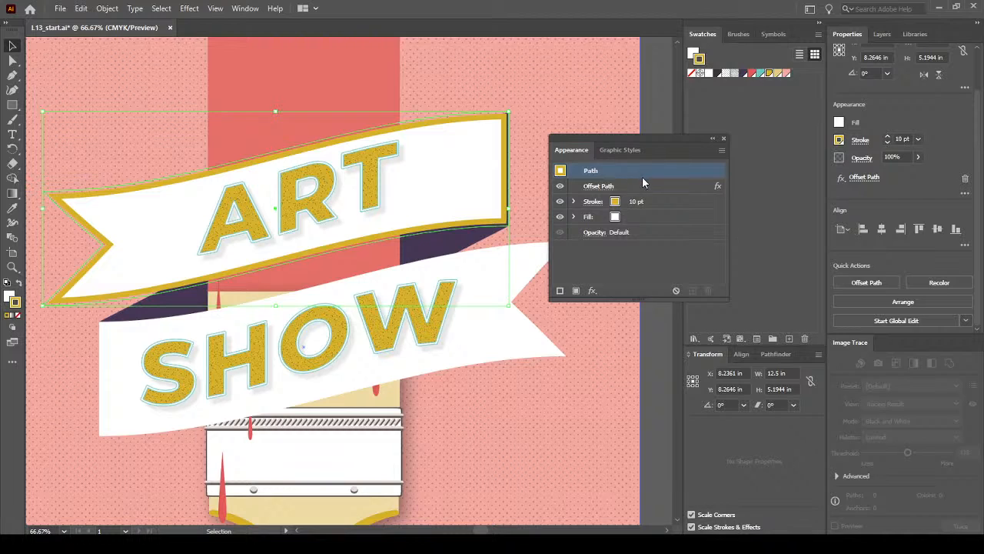
{"action": "left_click", "coordinate": [560, 290]}
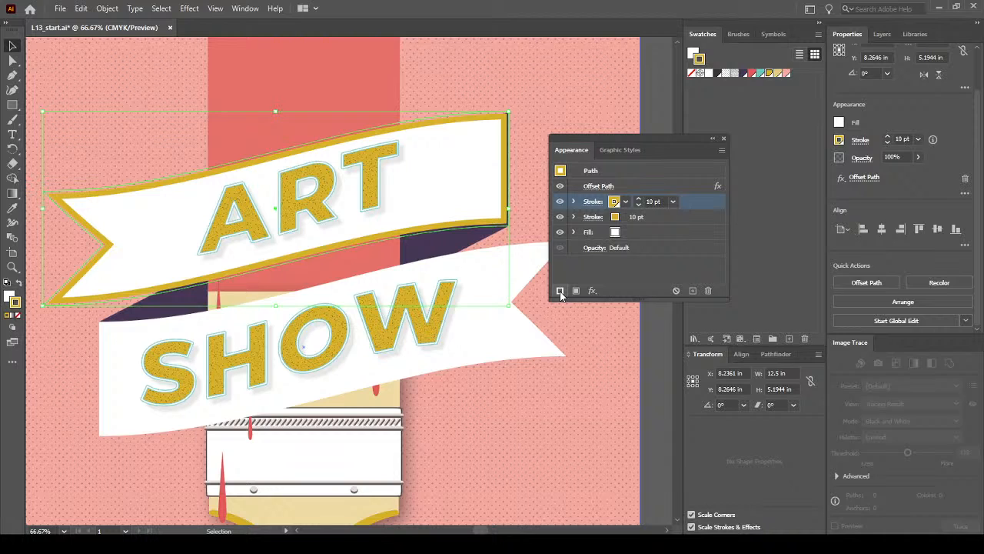
{"action": "left_click", "coordinate": [615, 201]}
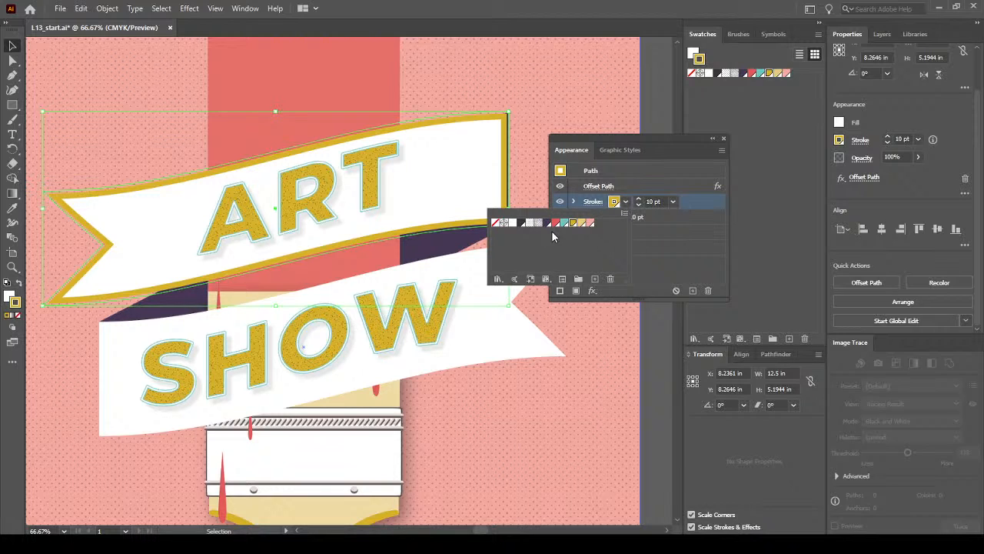
{"action": "left_click", "coordinate": [513, 223]}
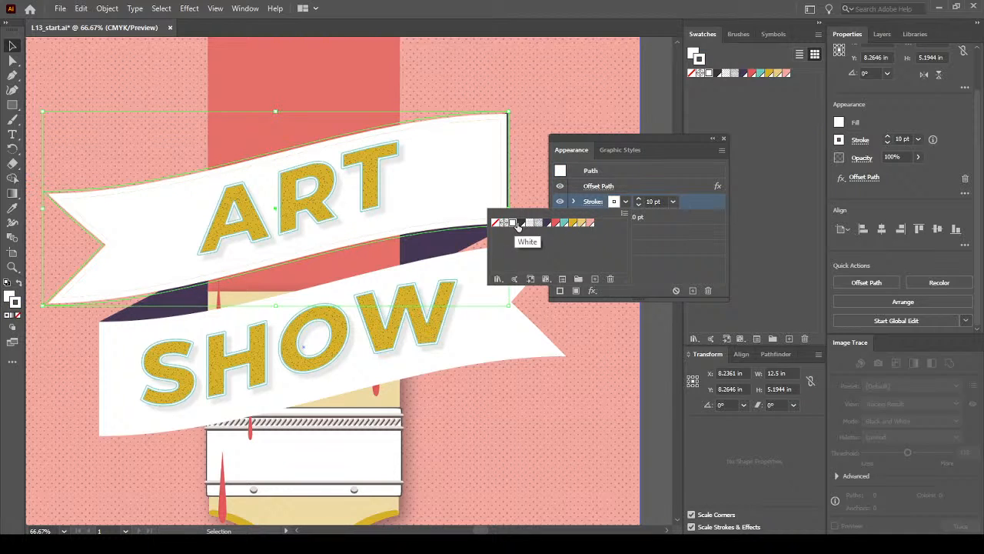
Try thinner weights down to 3 pt on the upper banner's white stroke, and set it back to 10 pt
{"action": "left_click", "coordinate": [681, 264]}
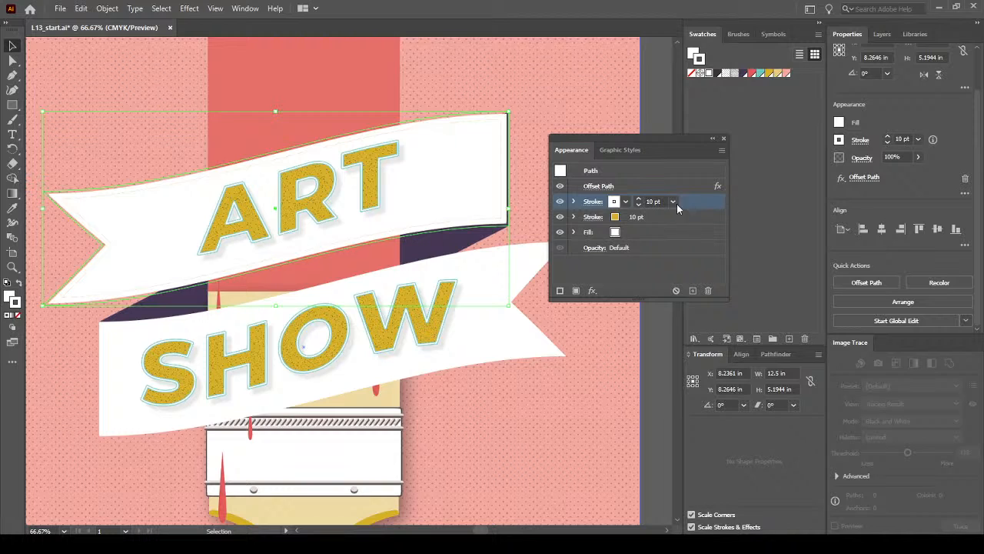
{"action": "left_click", "coordinate": [638, 204]}
{"action": "left_click", "coordinate": [638, 204]}
{"action": "left_click", "coordinate": [638, 205]}
{"action": "left_click", "coordinate": [638, 204]}
{"action": "left_click", "coordinate": [638, 205]}
{"action": "left_click", "coordinate": [638, 205]}
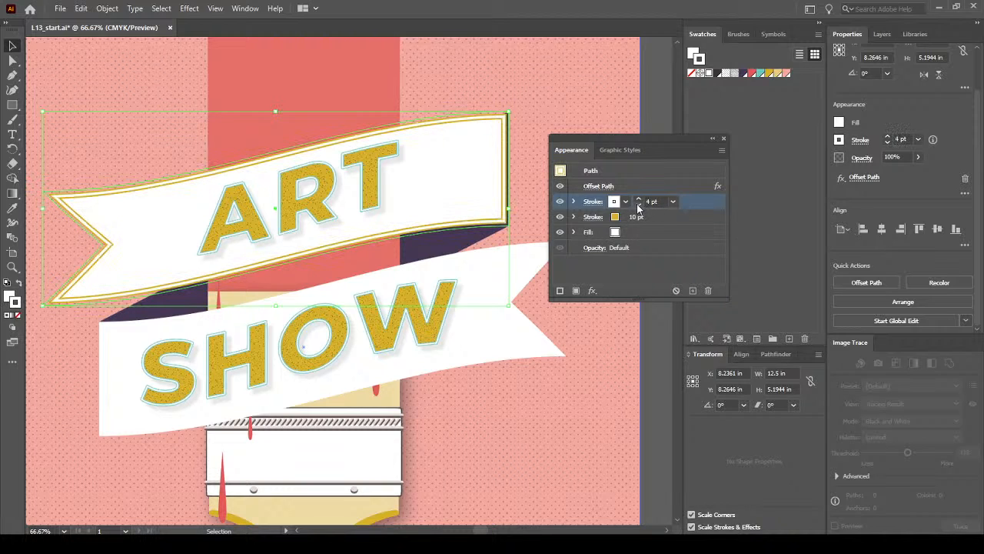
{"action": "left_click", "coordinate": [638, 204]}
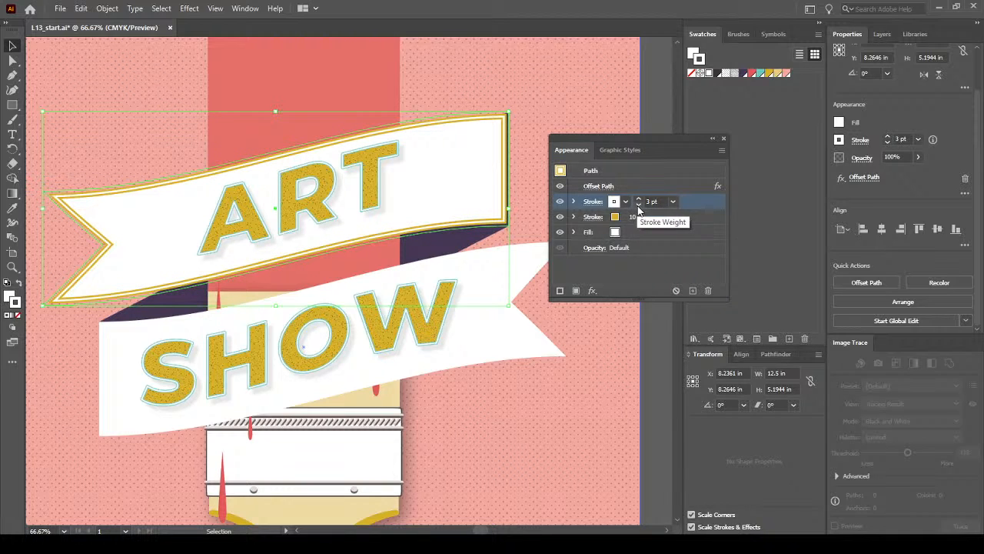
{"action": "left_click", "coordinate": [638, 199]}
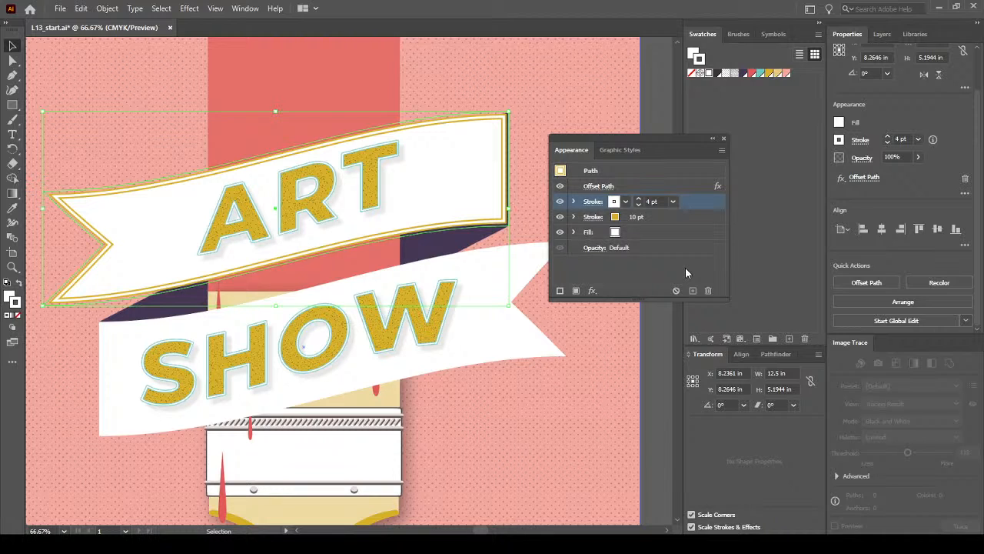
{"action": "left_click", "coordinate": [638, 198]}
{"action": "left_click", "coordinate": [638, 198]}
{"action": "left_click", "coordinate": [638, 198]}
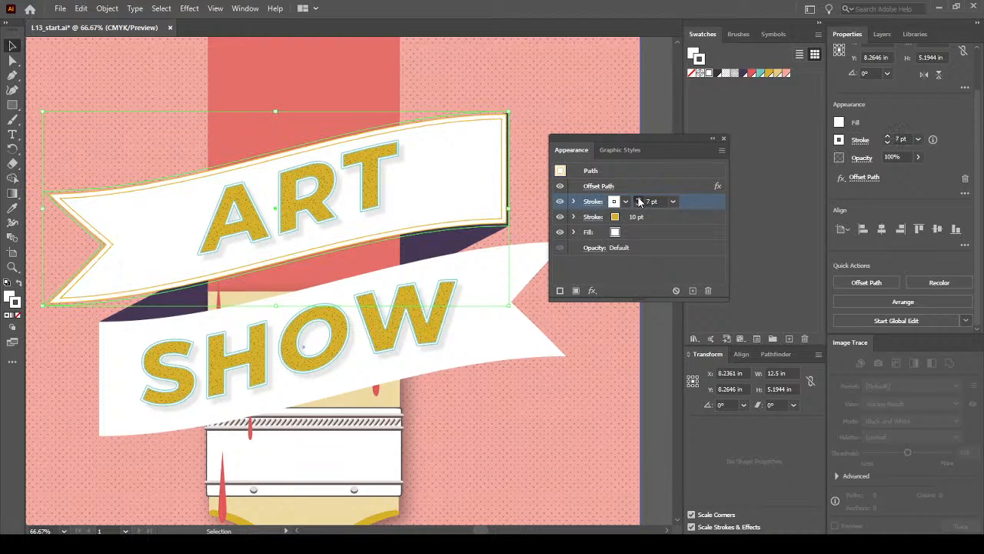
{"action": "left_click", "coordinate": [638, 198]}
{"action": "left_click", "coordinate": [638, 199]}
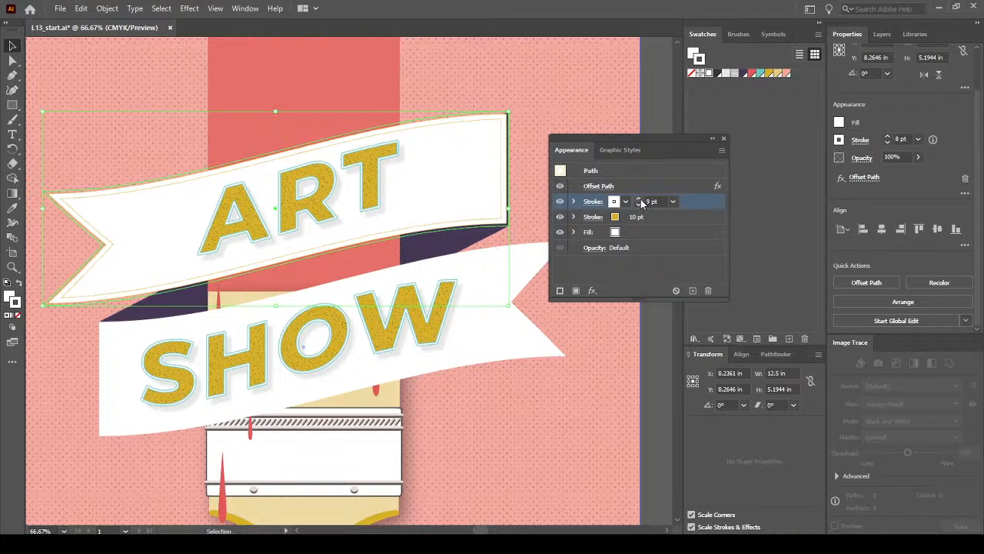
{"action": "left_click", "coordinate": [638, 198]}
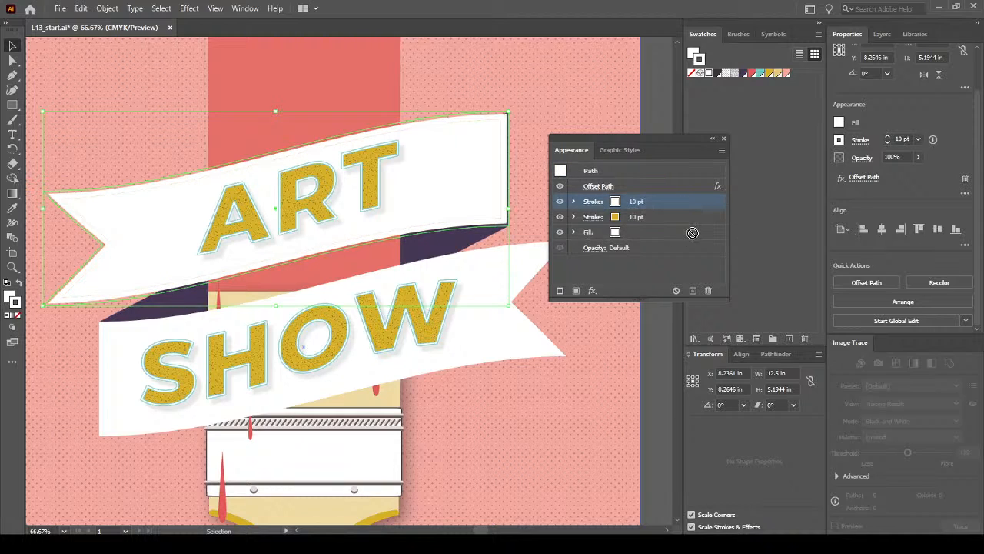
Move the upper banner's white stroke below the gold stroke and set the gold stroke's weight to 5 pt
{"action": "left_click_drag", "start_coordinate": [692, 232], "coordinate": [690, 222]}
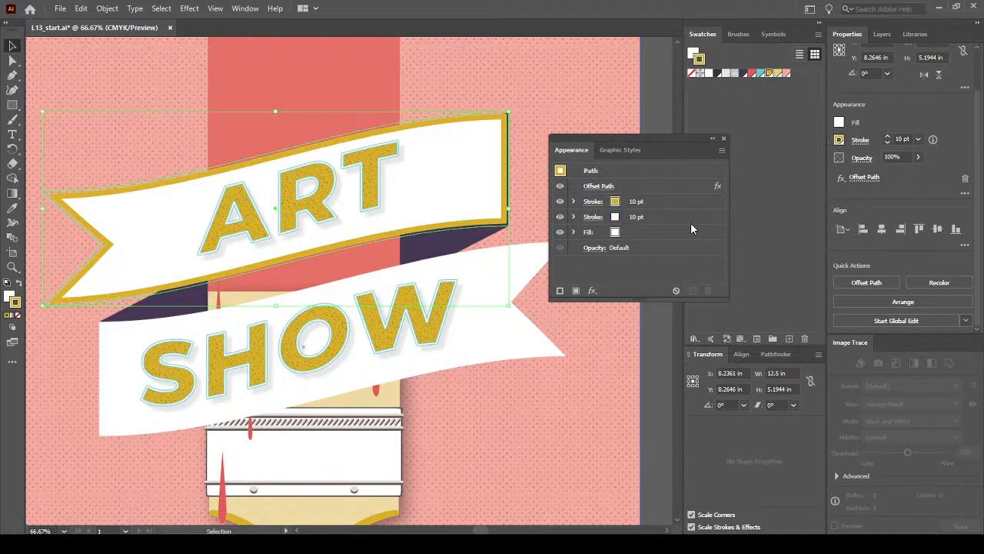
{"action": "left_click", "coordinate": [640, 205]}
{"action": "left_click", "coordinate": [639, 205]}
{"action": "left_click", "coordinate": [640, 205]}
{"action": "left_click", "coordinate": [639, 205]}
{"action": "left_click", "coordinate": [639, 205]}
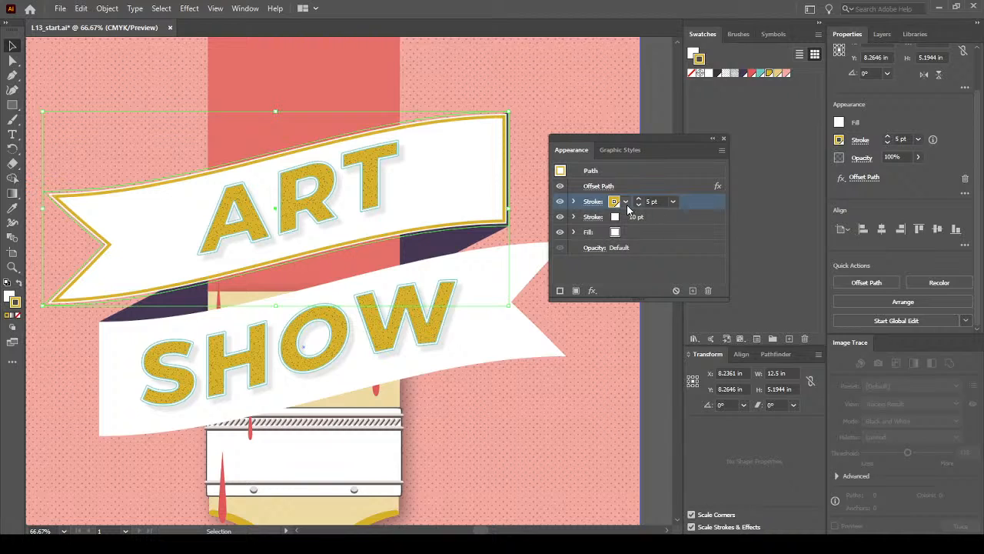
{"action": "left_click", "coordinate": [668, 268]}
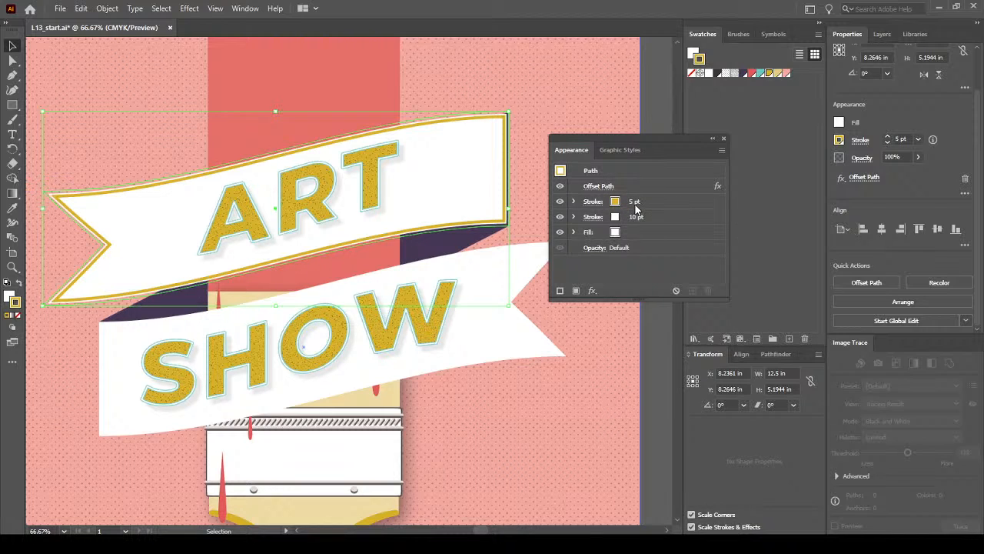
Hide and reshow the upper banner's Offset Path effect
{"action": "left_click", "coordinate": [560, 189]}
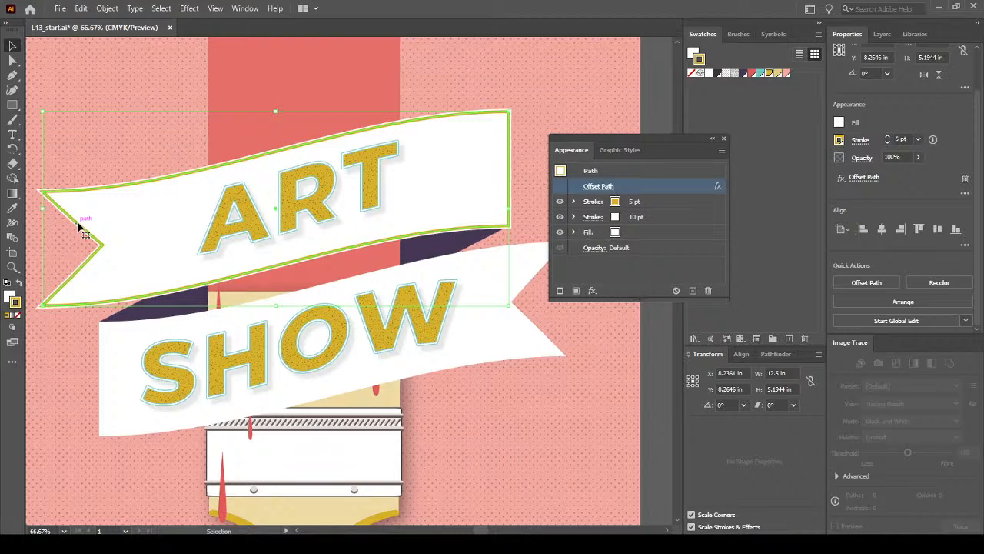
{"action": "left_click", "coordinate": [560, 187]}
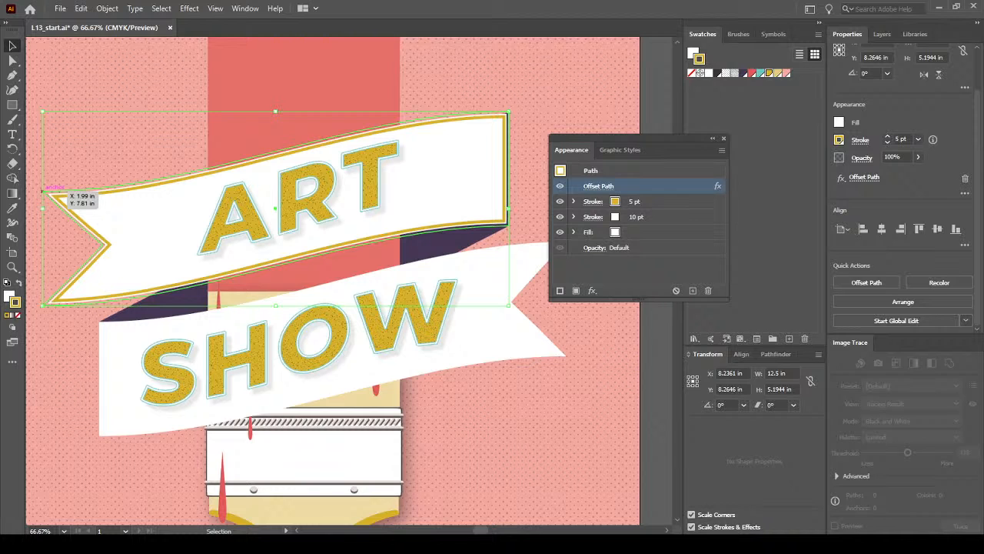
Select the ART SHOW text and start a Distort & Transform > Transform effect on its 5 pt aqua stroke
{"action": "left_click", "coordinate": [433, 341]}
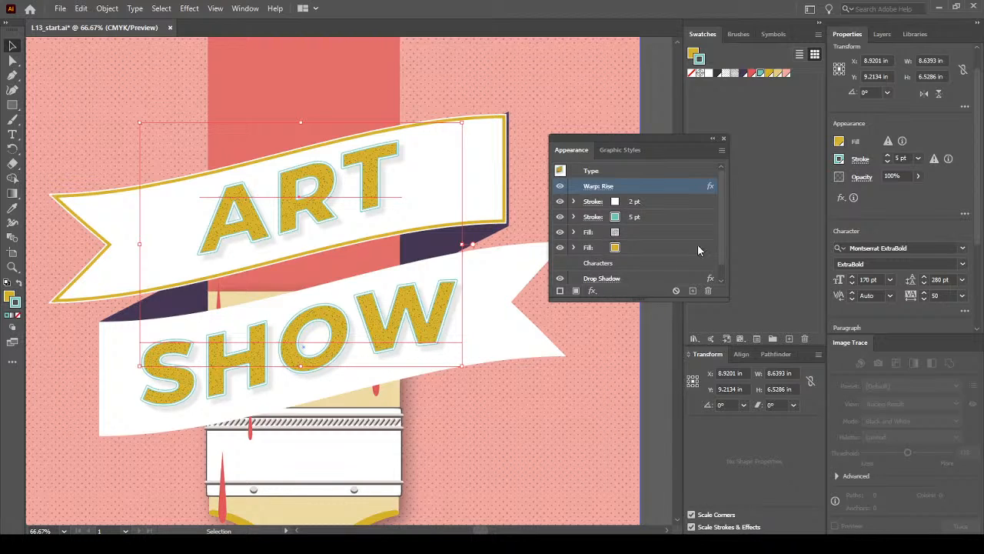
{"action": "left_click_drag", "start_coordinate": [724, 235], "coordinate": [716, 203]}
{"action": "left_click", "coordinate": [682, 217]}
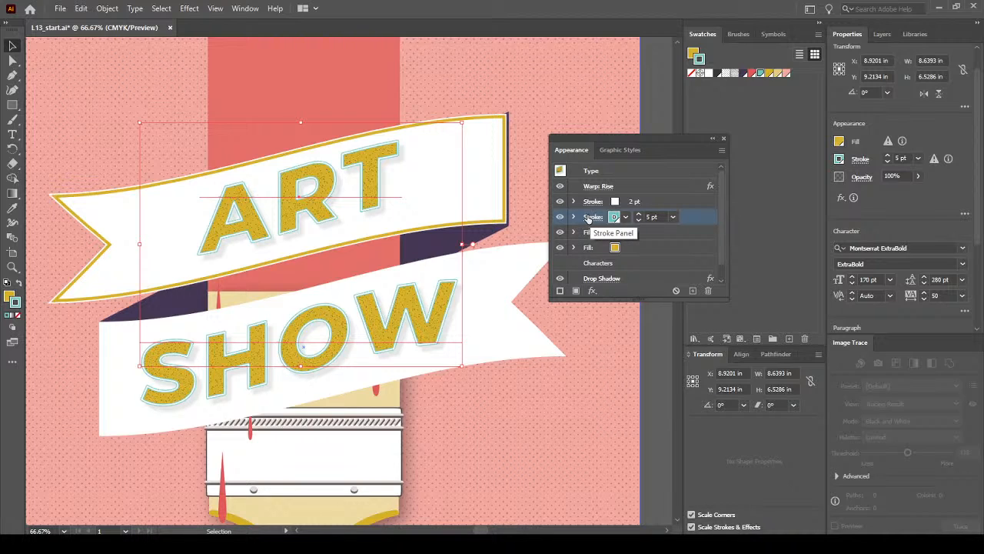
{"action": "left_click", "coordinate": [591, 292]}
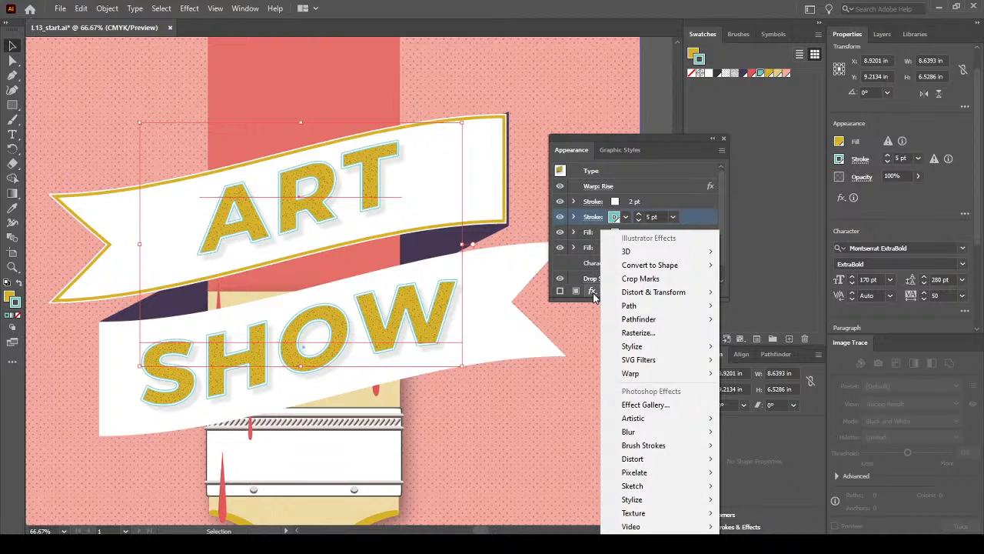
{"action": "mouse_move", "coordinate": [680, 369]}
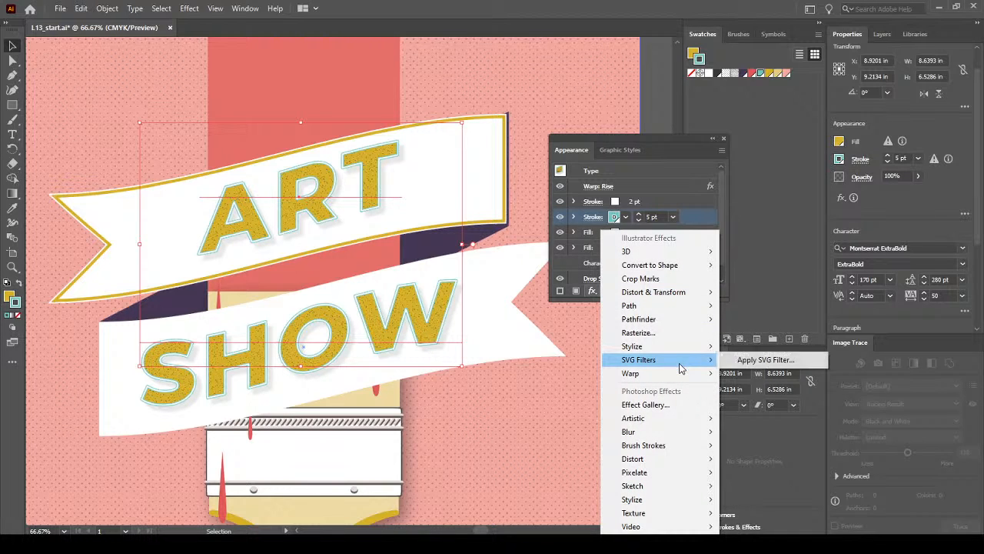
{"action": "mouse_move", "coordinate": [667, 298]}
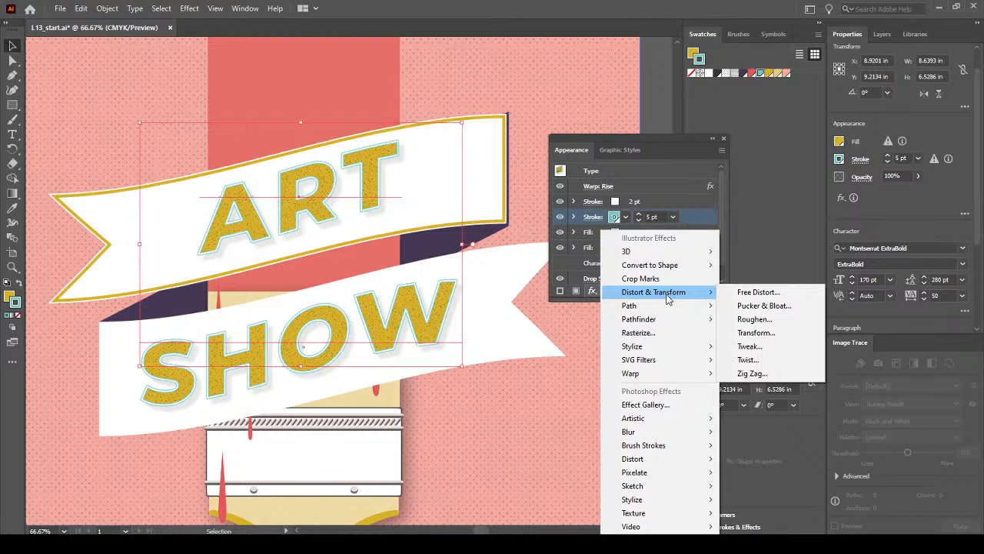
{"action": "left_click", "coordinate": [769, 336]}
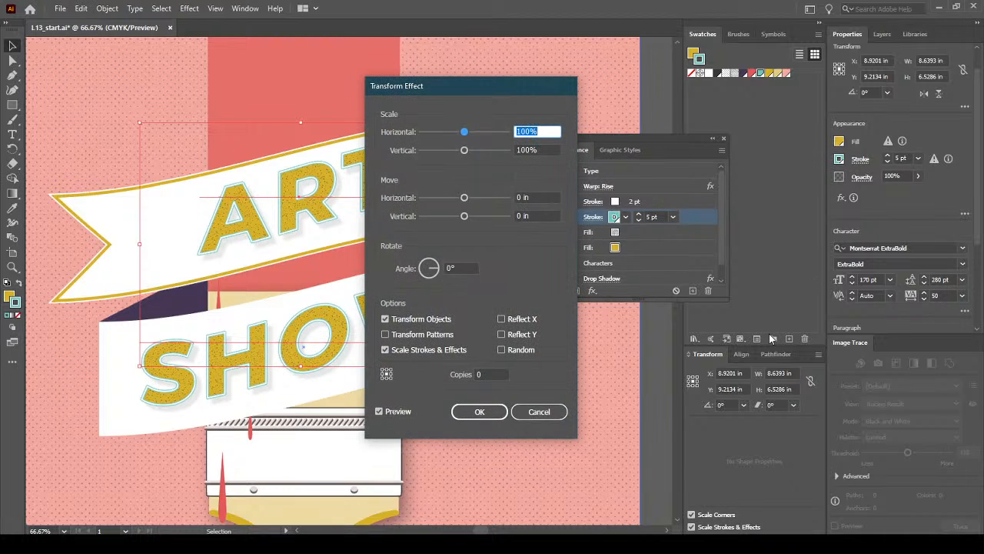
{"action": "left_click_drag", "start_coordinate": [450, 85], "coordinate": [565, 78]}
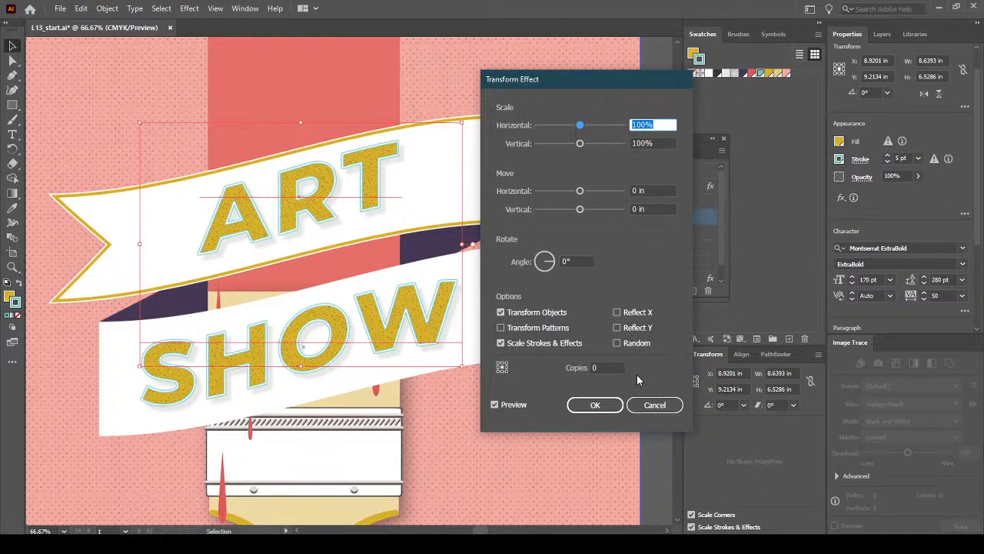
Set the Transform effect to 10 copies with a horizontal and vertical move of 0.013 in
{"action": "left_click", "coordinate": [612, 366]}
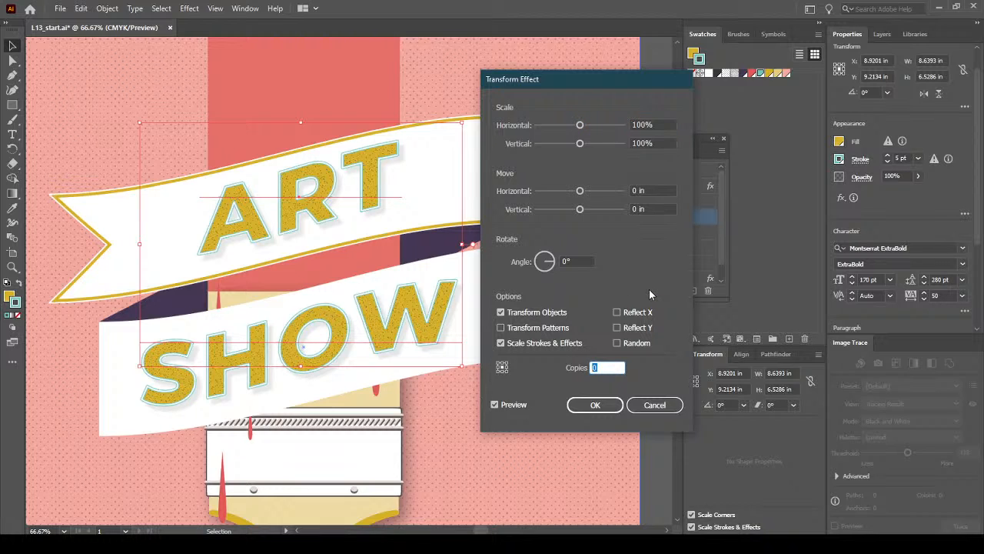
{"action": "type", "text": "10"}
{"action": "left_click_drag", "start_coordinate": [559, 78], "coordinate": [419, 109]}
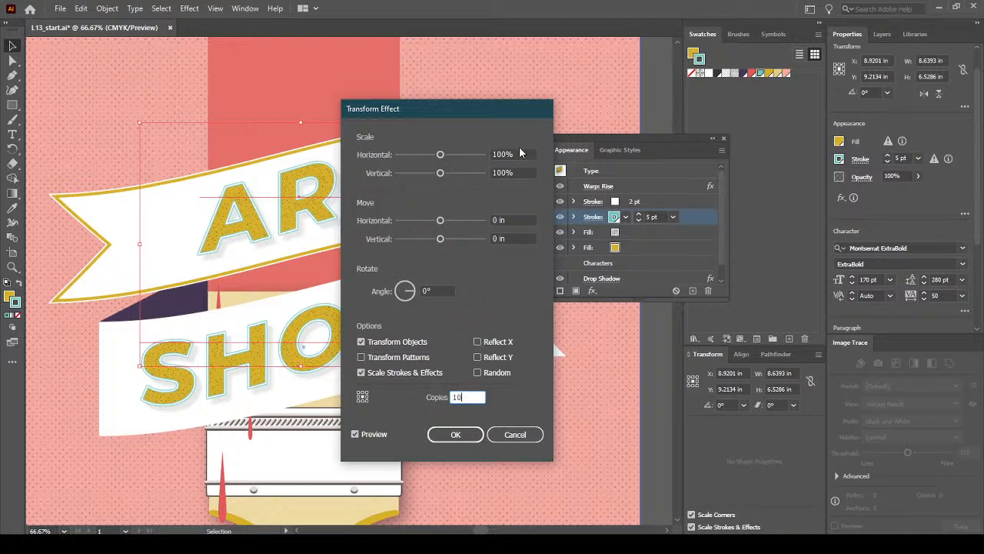
{"action": "left_click_drag", "start_coordinate": [481, 115], "coordinate": [668, 100]}
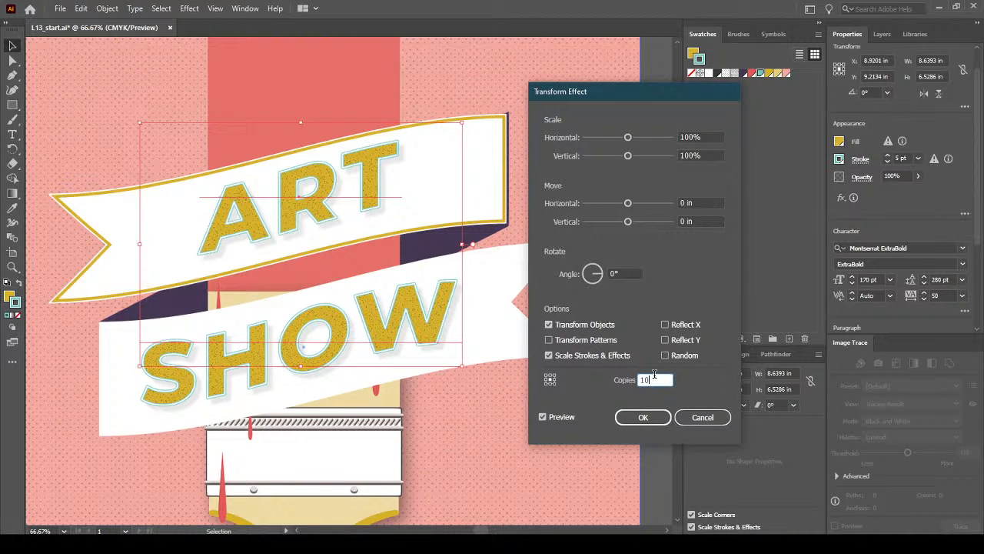
{"action": "left_click", "coordinate": [706, 221]}
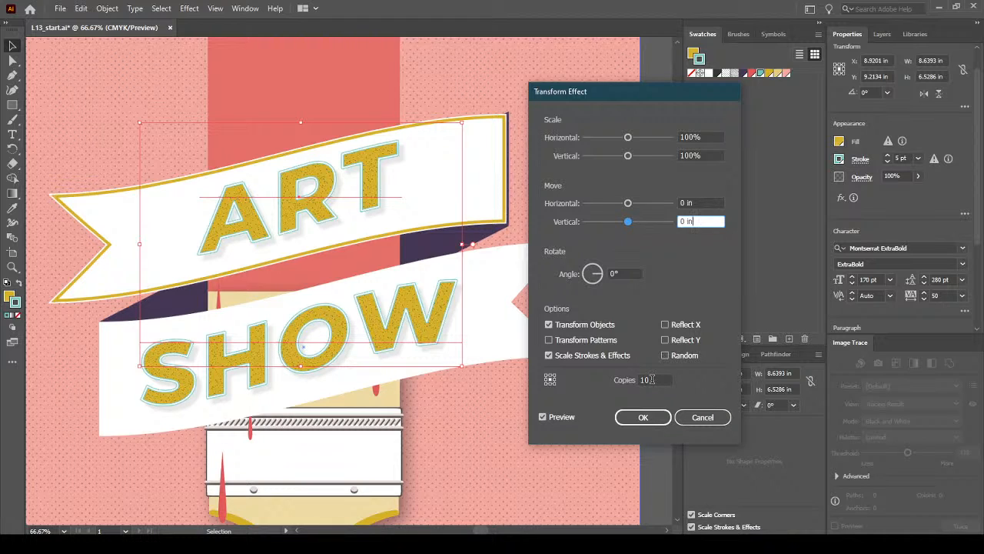
{"action": "left_click", "coordinate": [688, 203]}
{"action": "type", "text": ".0"}
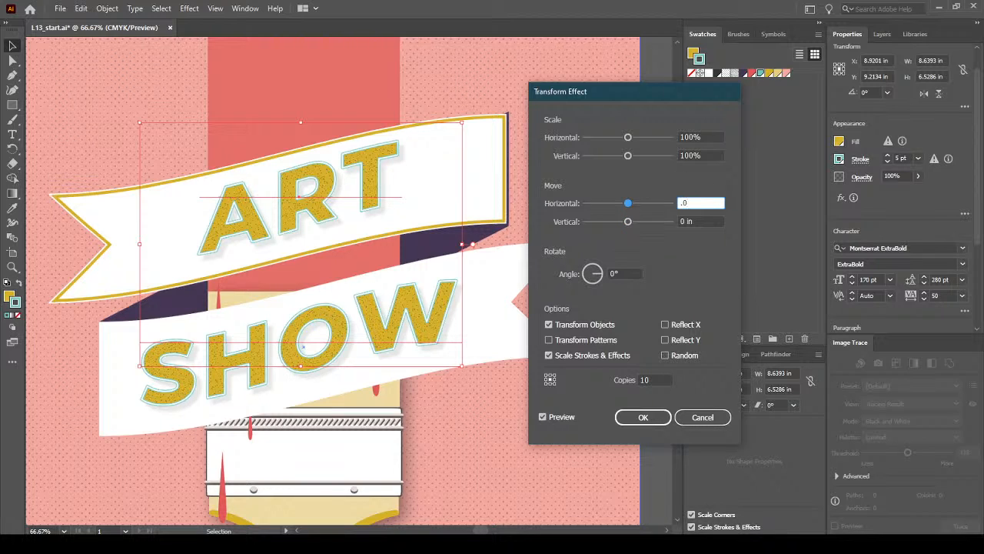
{"action": "type", "text": "13"}
{"action": "left_click", "coordinate": [705, 221]}
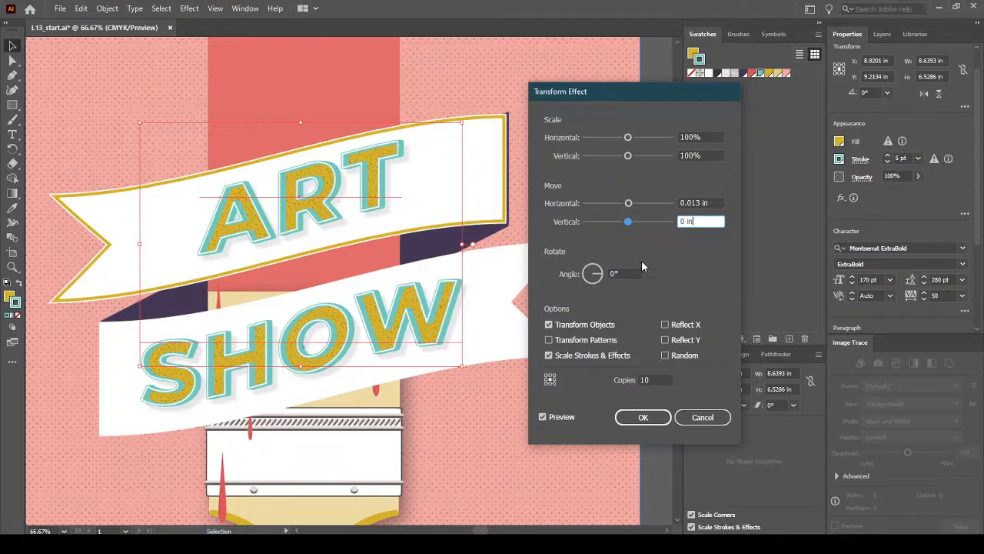
{"action": "left_click", "coordinate": [630, 221]}
{"action": "type", "text": ".013"}
{"action": "left_click", "coordinate": [710, 202]}
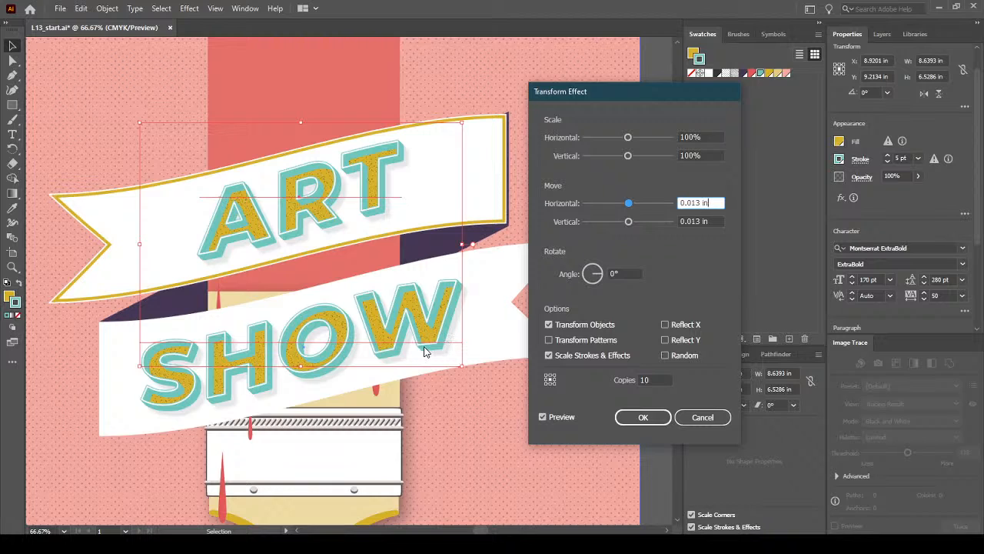
Try 3 and 25 copies in the Transform effect, and set the number of copies back to 10
{"action": "left_click", "coordinate": [664, 380]}
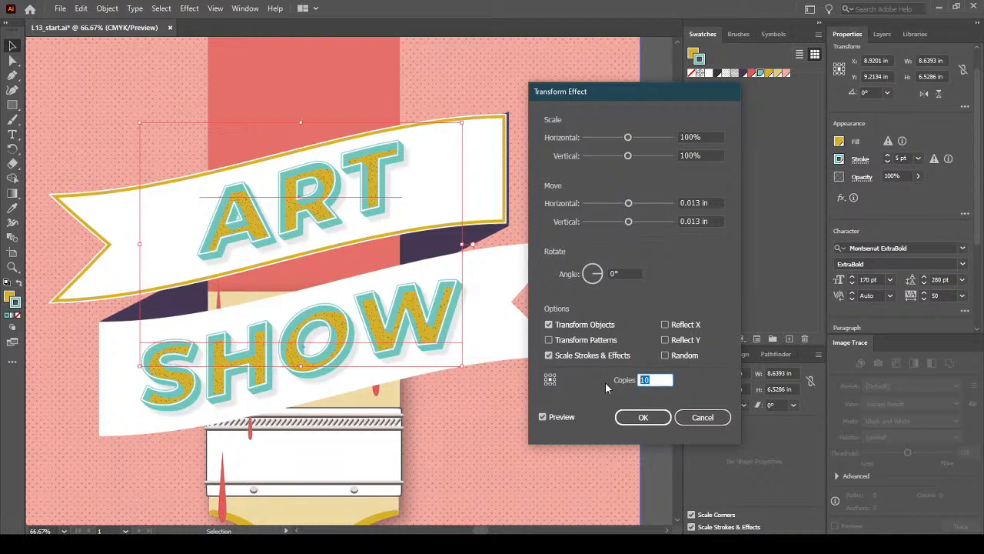
{"action": "type", "text": "3"}
{"action": "left_click", "coordinate": [716, 220]}
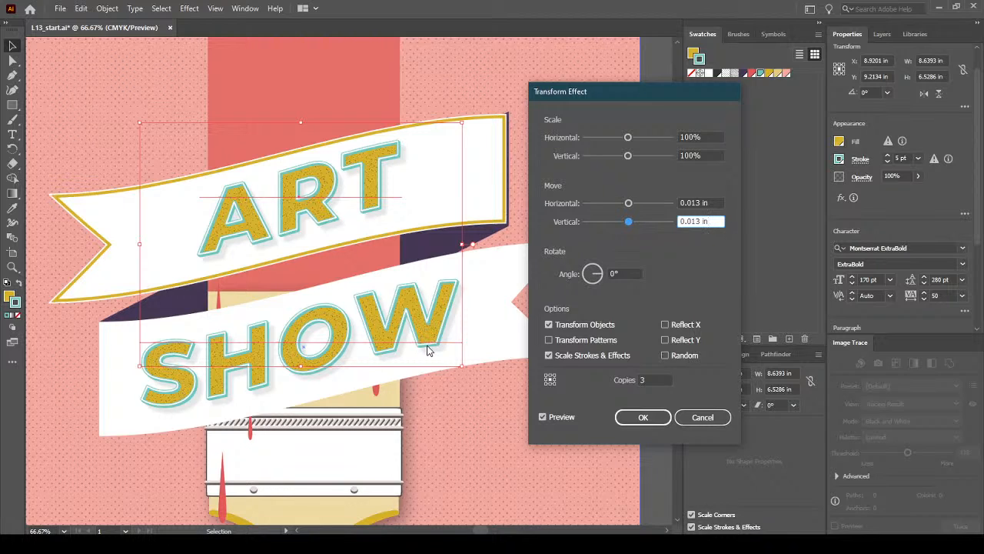
{"action": "left_click", "coordinate": [661, 379]}
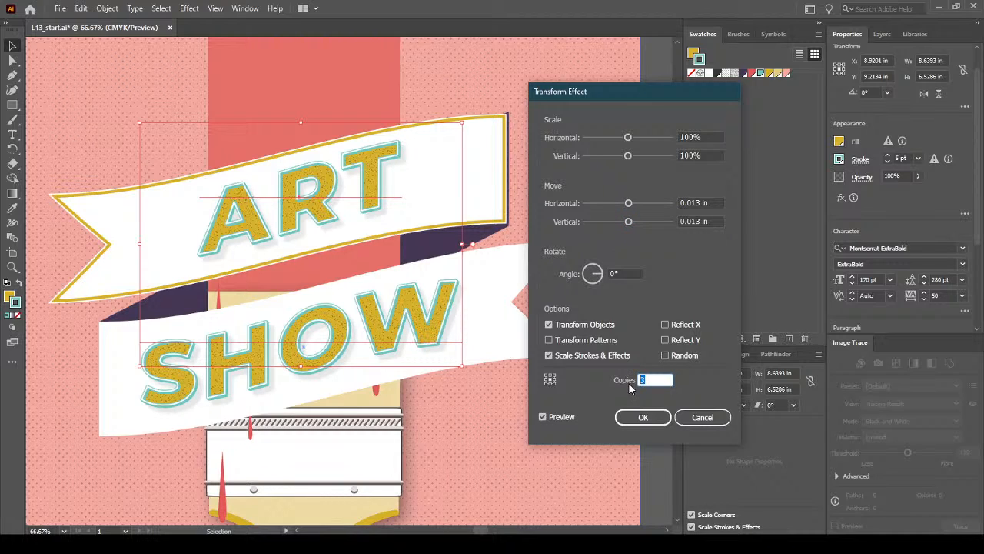
{"action": "type", "text": "25"}
{"action": "left_click", "coordinate": [713, 221]}
{"action": "left_click", "coordinate": [646, 378]}
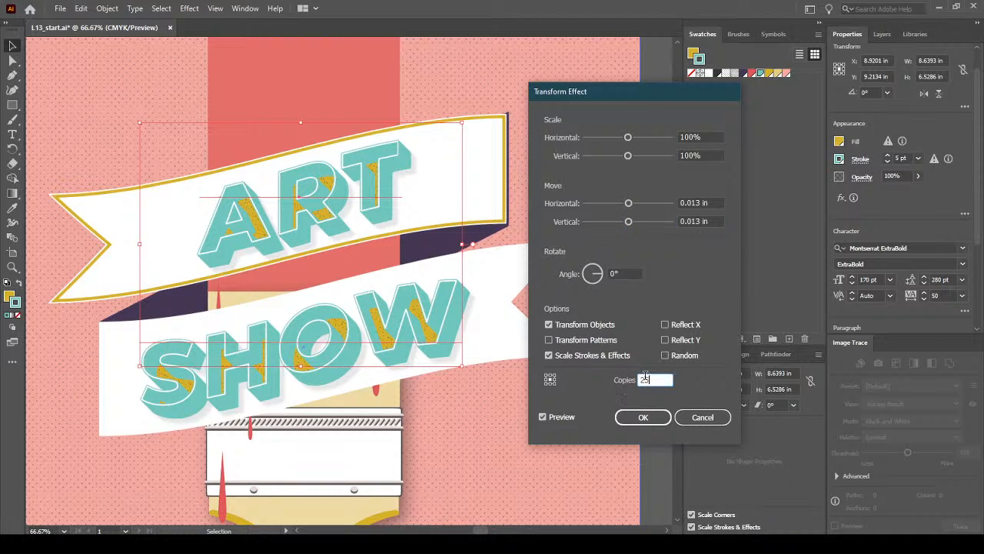
{"action": "type", "text": "10"}
{"action": "left_click", "coordinate": [719, 221]}
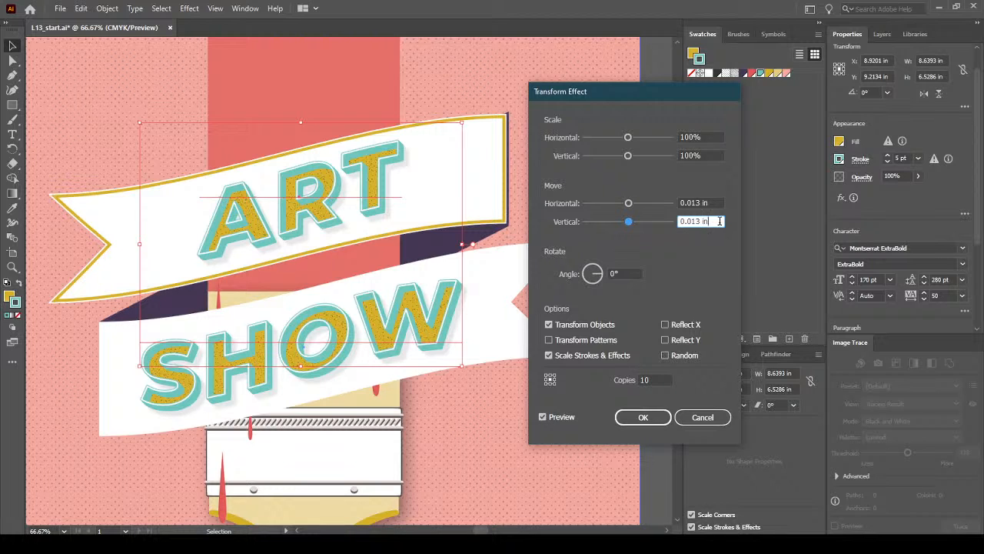
Apply the Transform effect and move the text's 5 pt aqua stroke below both fills
{"action": "left_click", "coordinate": [643, 416]}
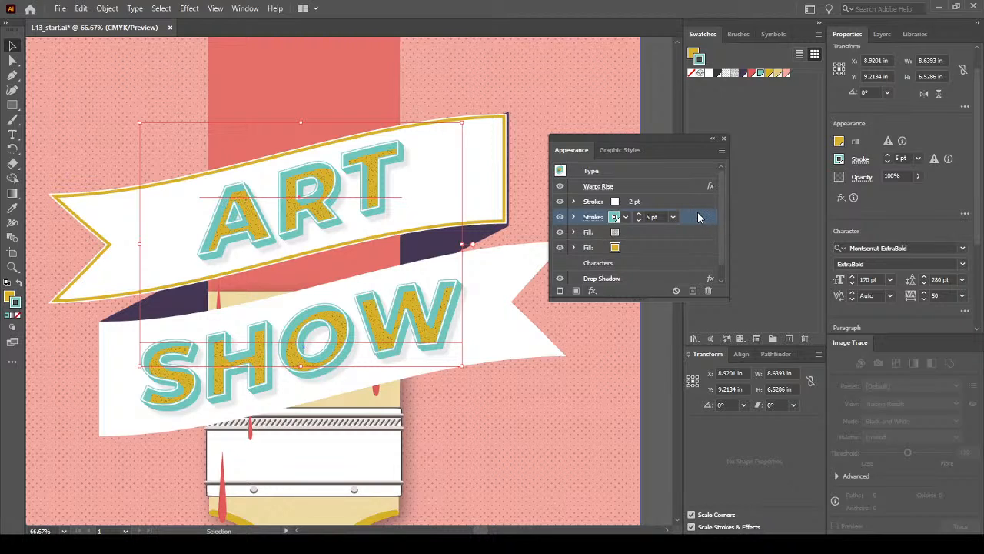
{"action": "left_click_drag", "start_coordinate": [699, 216], "coordinate": [699, 257]}
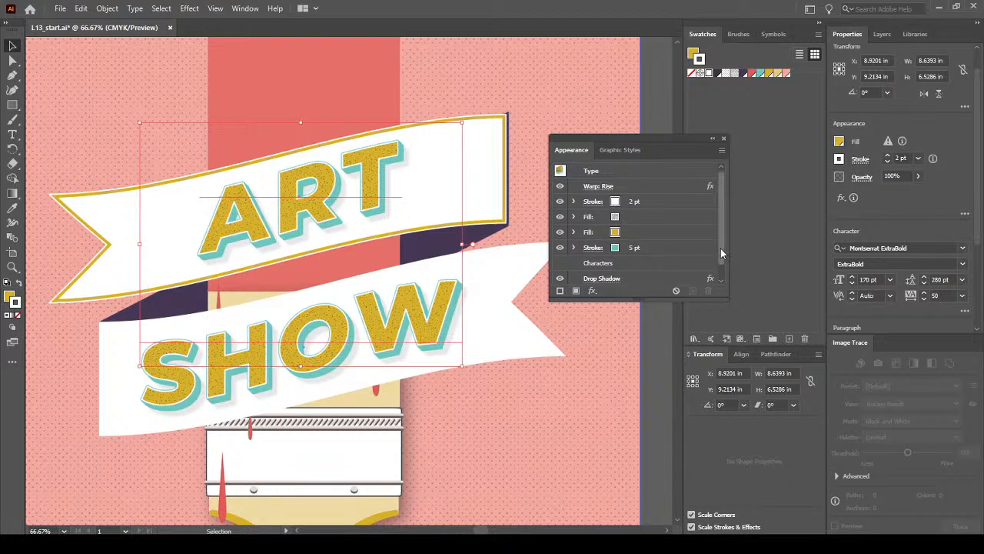
Set the opacity of the ART SHOW text's Drop Shadow effect to 20%
{"action": "scroll", "coordinate": [724, 254], "scroll_direction": "down", "scroll_amount": 1}
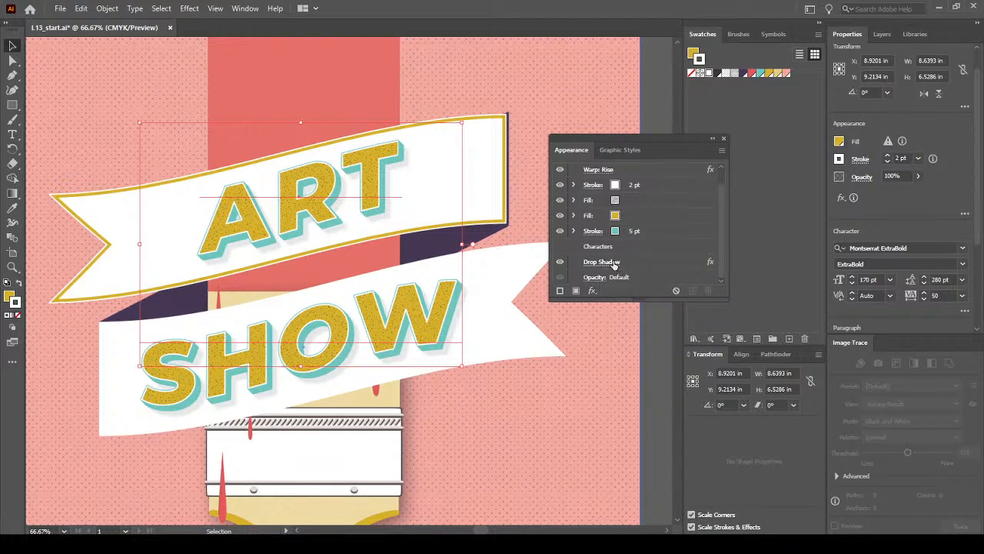
{"action": "left_click", "coordinate": [612, 264]}
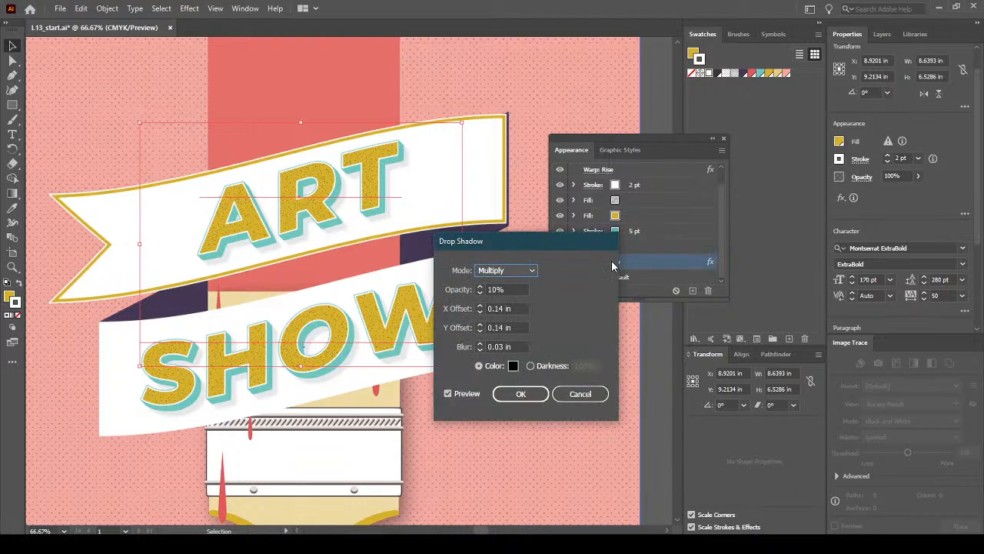
{"action": "key", "text": "Tab"}
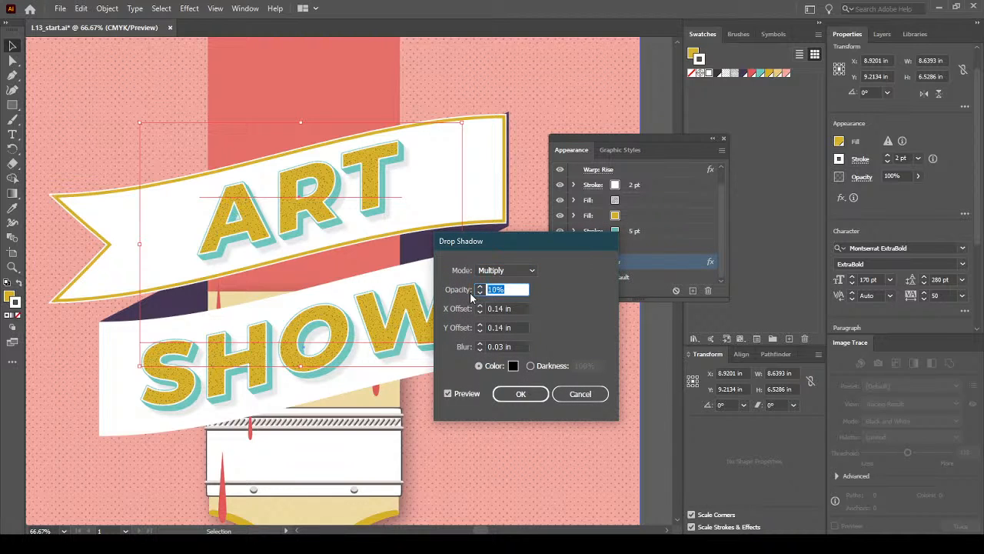
{"action": "type", "text": "20"}
{"action": "left_click", "coordinate": [519, 308]}
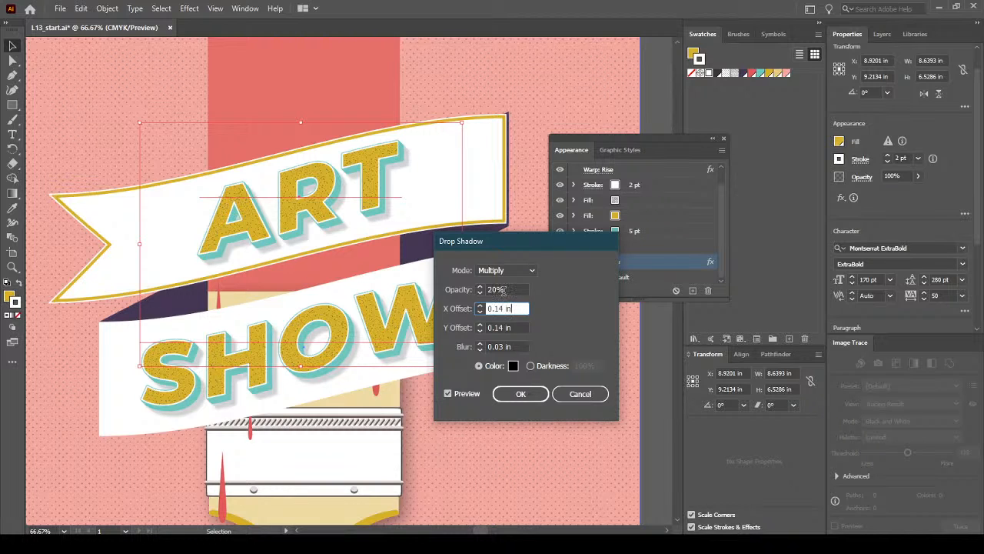
{"action": "left_click", "coordinate": [523, 394]}
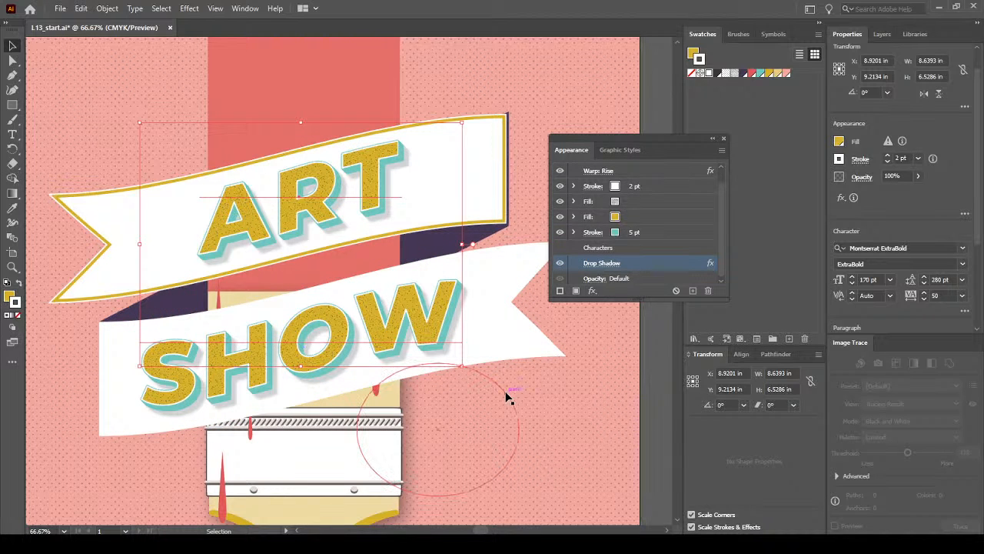
{"action": "scroll", "coordinate": [507, 396], "scroll_direction": "down", "scroll_amount": 1}
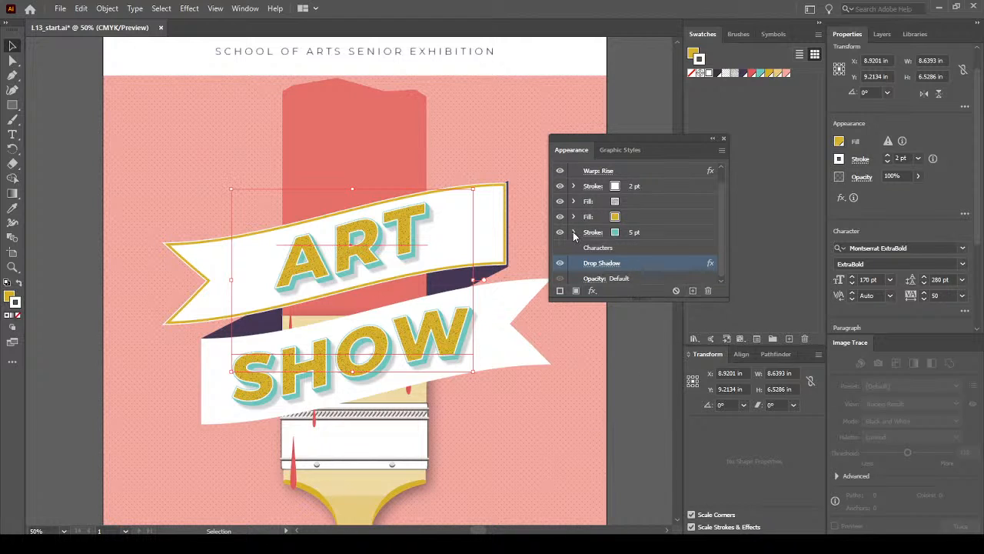
{"action": "scroll", "coordinate": [721, 239], "scroll_direction": "up", "scroll_amount": 1}
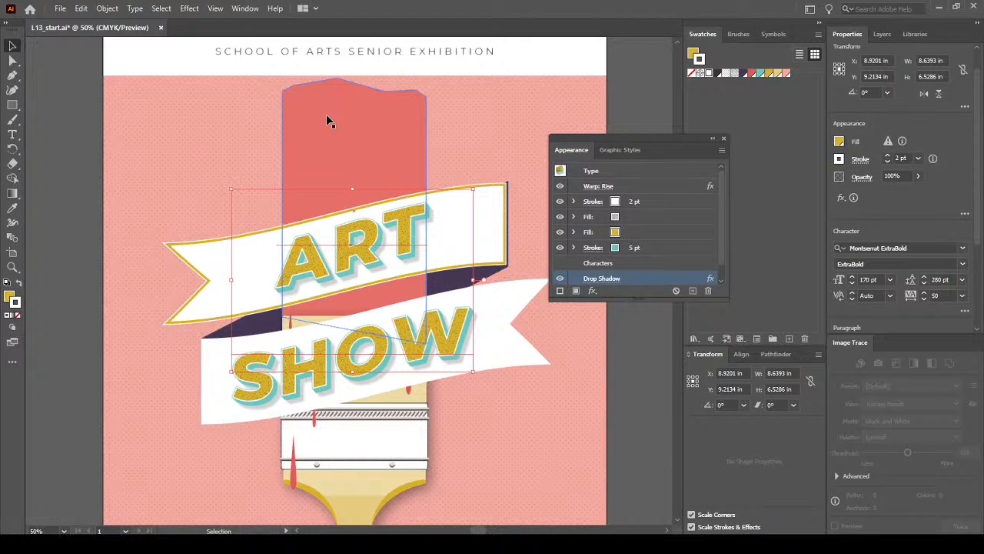
Select the red paint shape behind the banner and start a Brush Strokes > Sprayed Strokes effect on it
{"action": "left_click", "coordinate": [352, 129]}
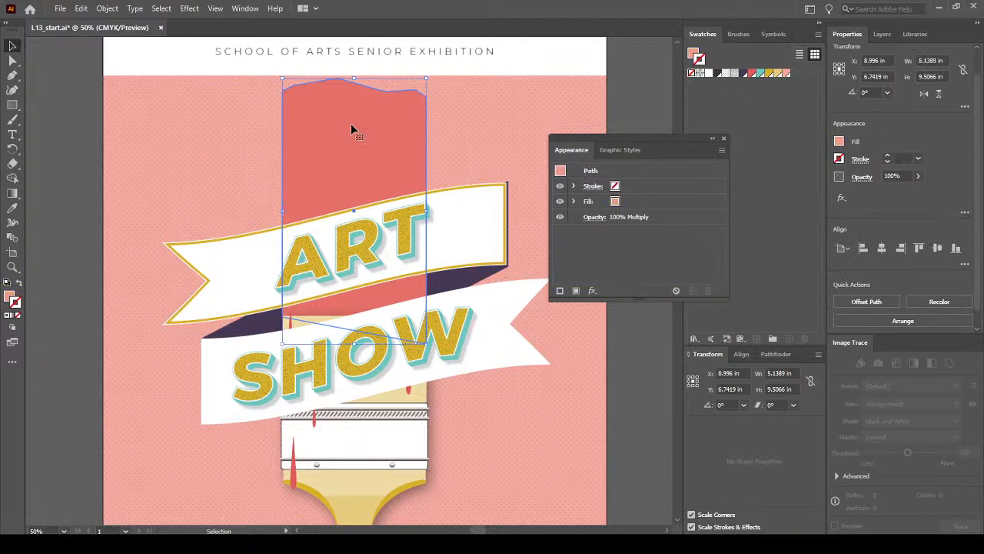
{"action": "left_click", "coordinate": [592, 290]}
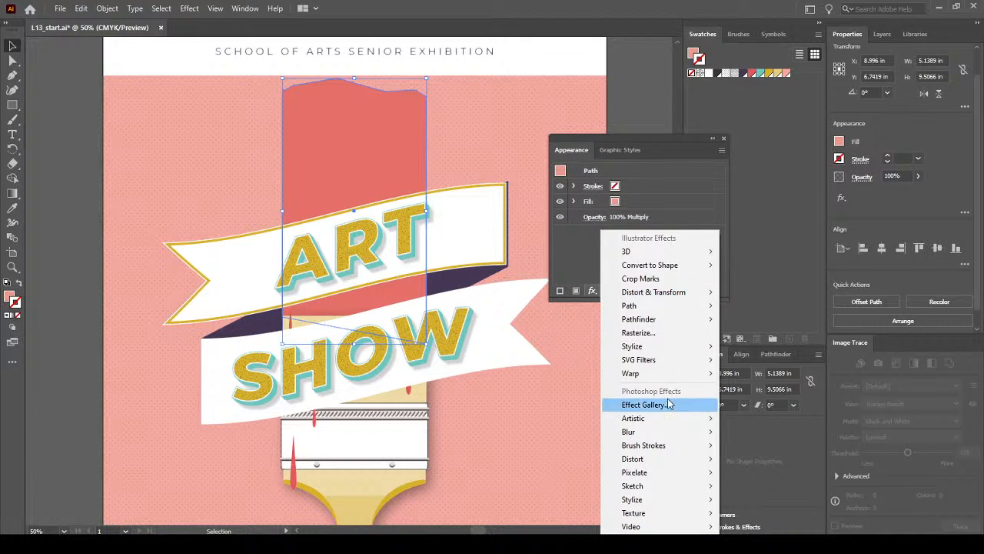
{"action": "mouse_move", "coordinate": [648, 501]}
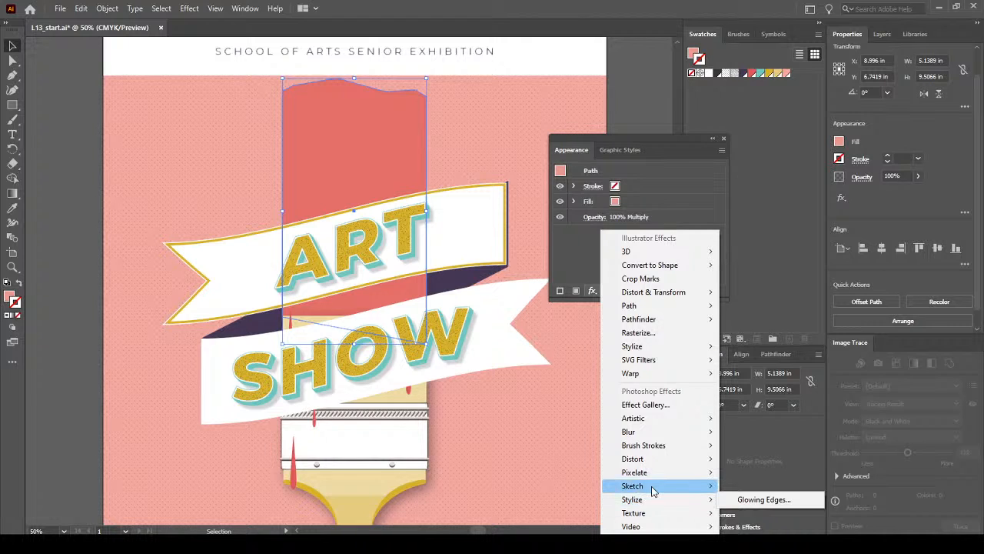
{"action": "mouse_move", "coordinate": [658, 477]}
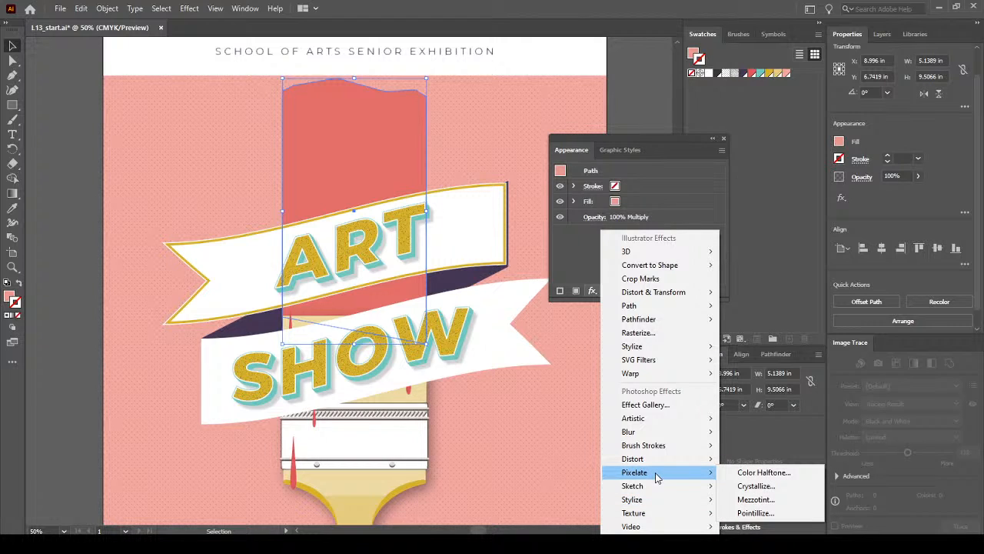
{"action": "mouse_move", "coordinate": [662, 446]}
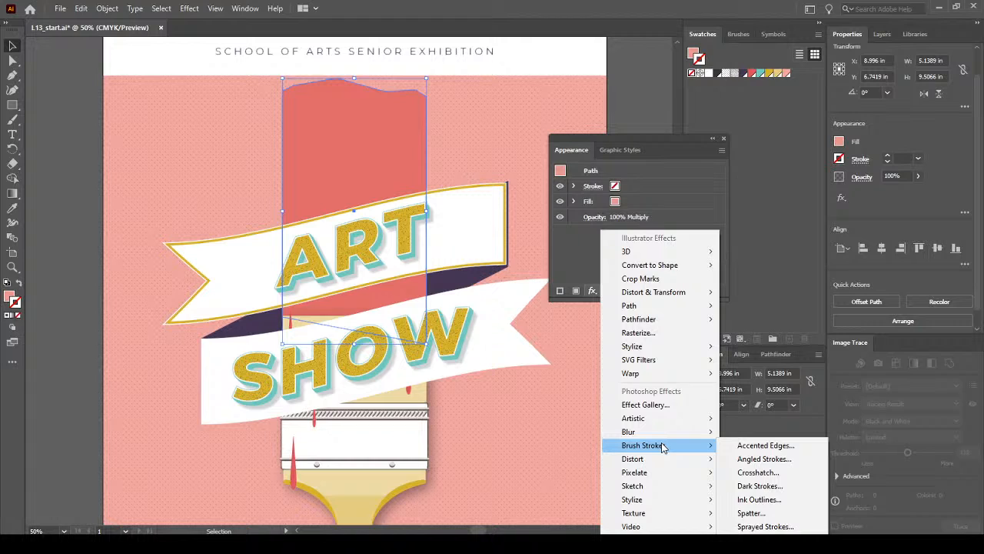
{"action": "left_click", "coordinate": [765, 527]}
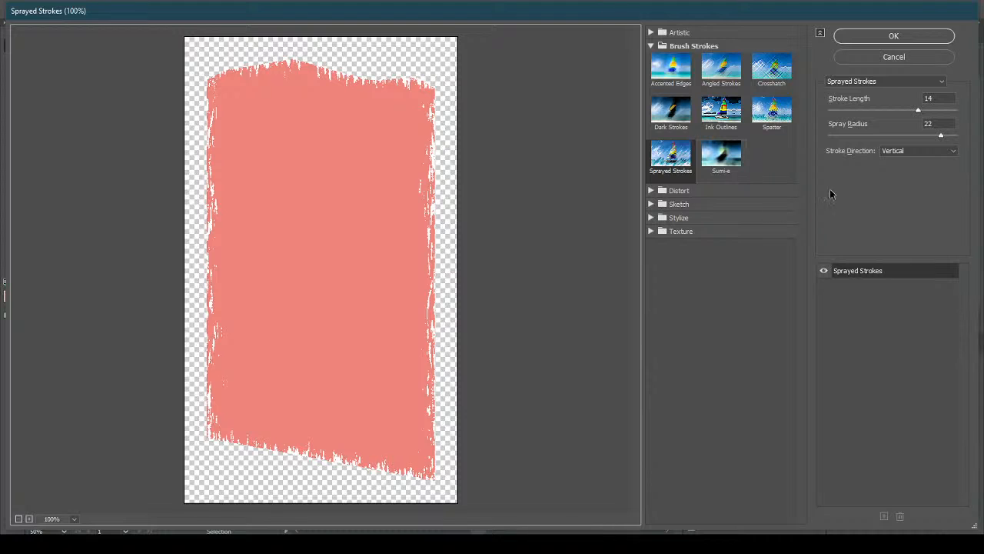
Apply the Sprayed Strokes effect with a stroke length of 20 and a spray radius of 25
{"action": "left_click", "coordinate": [950, 98]}
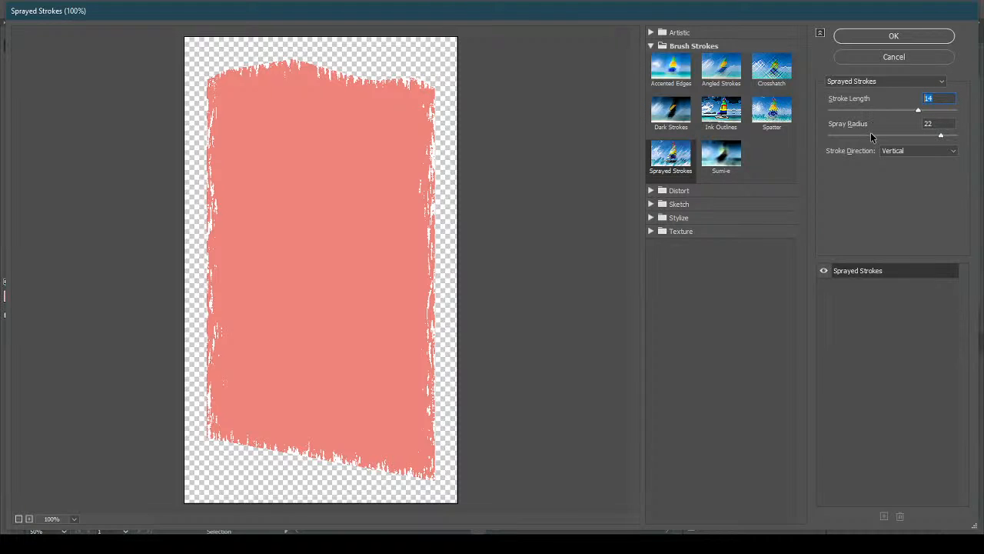
{"action": "type", "text": "20"}
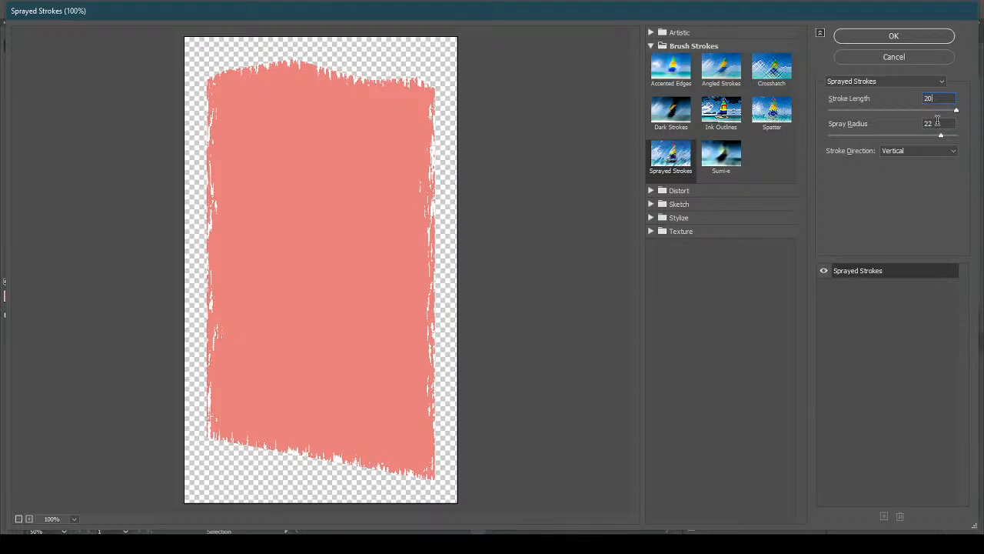
{"action": "left_click", "coordinate": [867, 127]}
{"action": "type", "text": "25"}
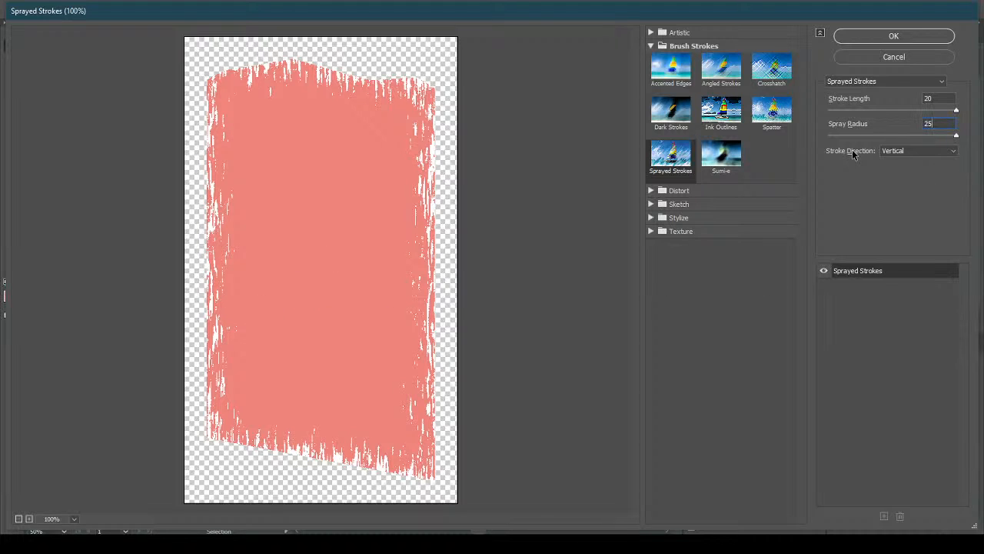
{"action": "left_click", "coordinate": [900, 35]}
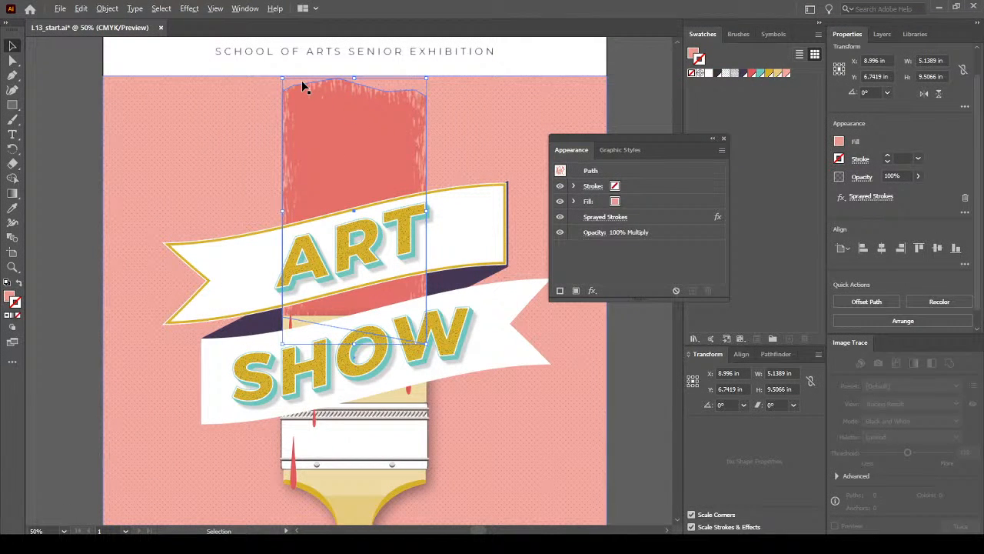
Examine the red paint shape's sprayed edges up close and the effect's look within the whole poster
{"action": "scroll", "coordinate": [301, 80], "scroll_direction": "up", "scroll_amount": 10}
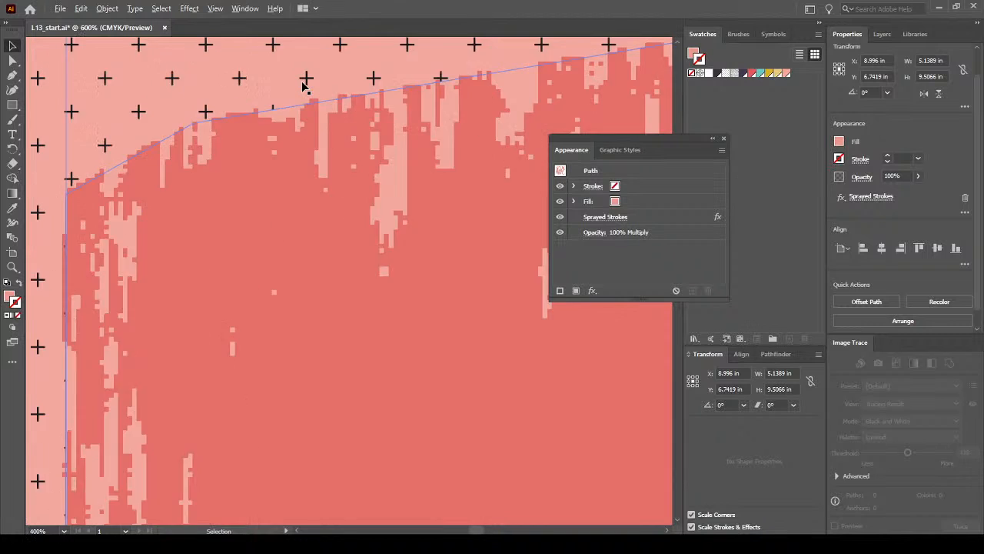
{"action": "scroll", "coordinate": [304, 87], "scroll_direction": "up", "scroll_amount": 3}
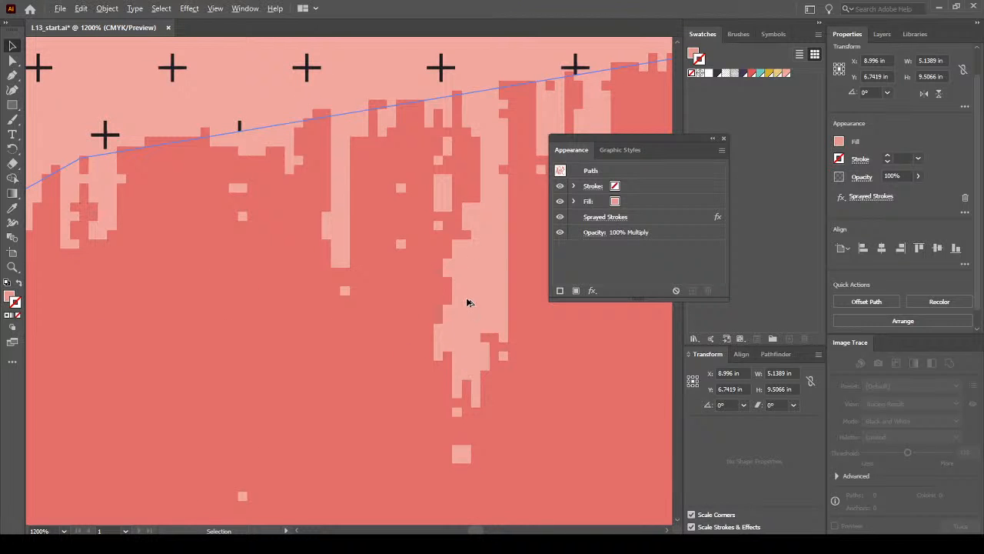
{"action": "scroll", "coordinate": [468, 302], "scroll_direction": "up", "scroll_amount": 4}
{"action": "scroll", "coordinate": [468, 302], "scroll_direction": "down", "scroll_amount": 2}
{"action": "scroll", "coordinate": [467, 301], "scroll_direction": "down", "scroll_amount": 3}
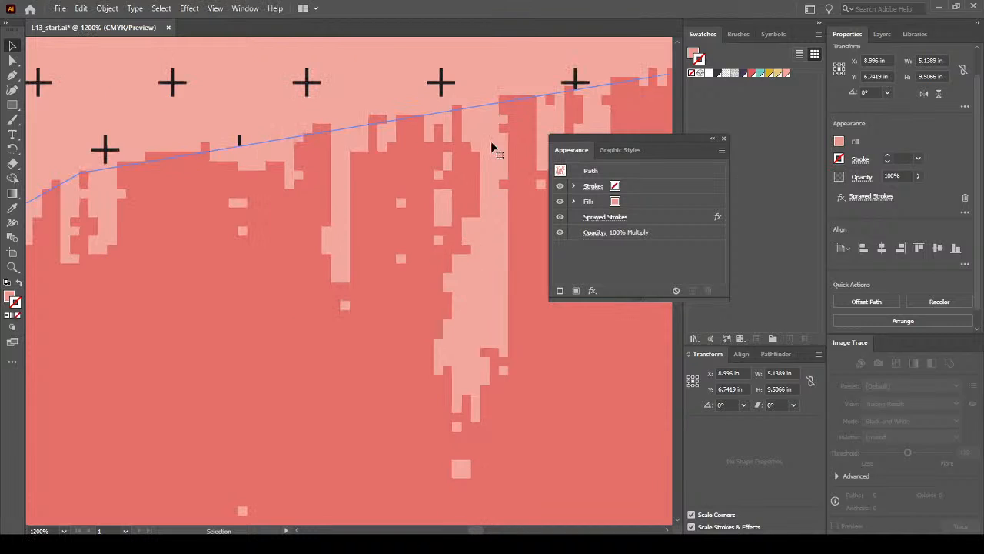
{"action": "scroll", "coordinate": [494, 149], "scroll_direction": "up", "scroll_amount": 2}
{"action": "scroll", "coordinate": [433, 279], "scroll_direction": "down", "scroll_amount": 4}
{"action": "scroll", "coordinate": [100, 329], "scroll_direction": "up", "scroll_amount": 2}
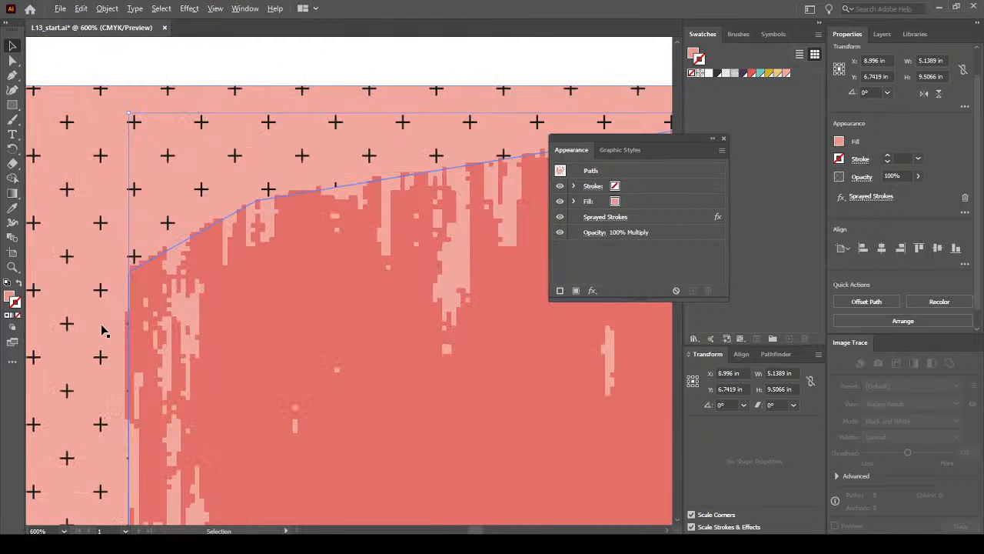
{"action": "scroll", "coordinate": [320, 297], "scroll_direction": "up", "scroll_amount": 5}
{"action": "scroll", "coordinate": [331, 300], "scroll_direction": "down", "scroll_amount": 10}
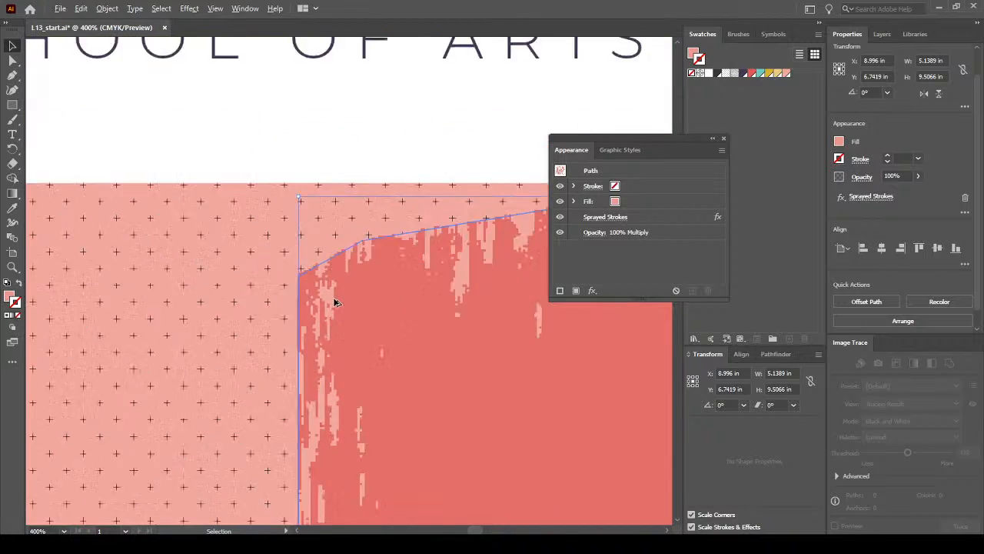
{"action": "scroll", "coordinate": [416, 339], "scroll_direction": "down", "scroll_amount": 1}
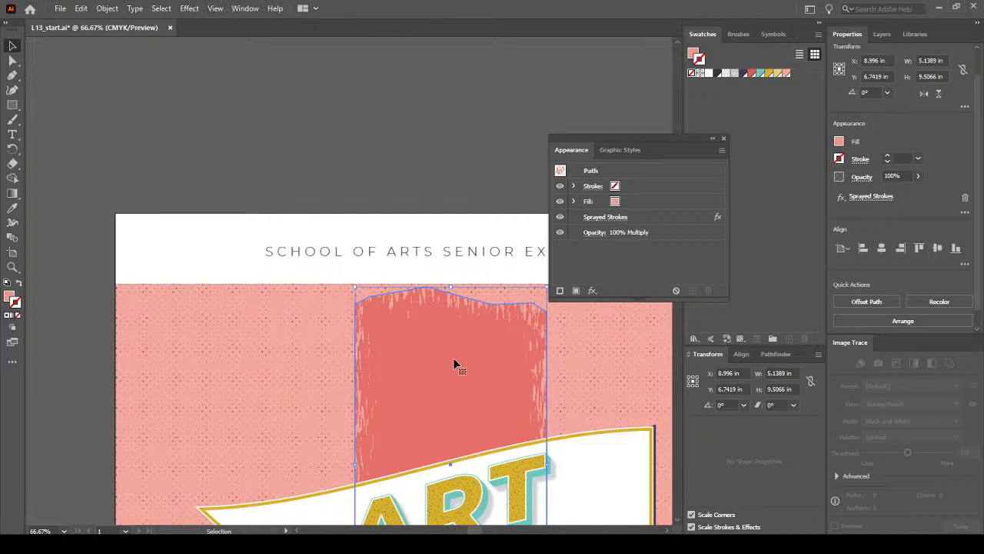
{"action": "left_click_drag", "start_coordinate": [453, 358], "coordinate": [391, 226]}
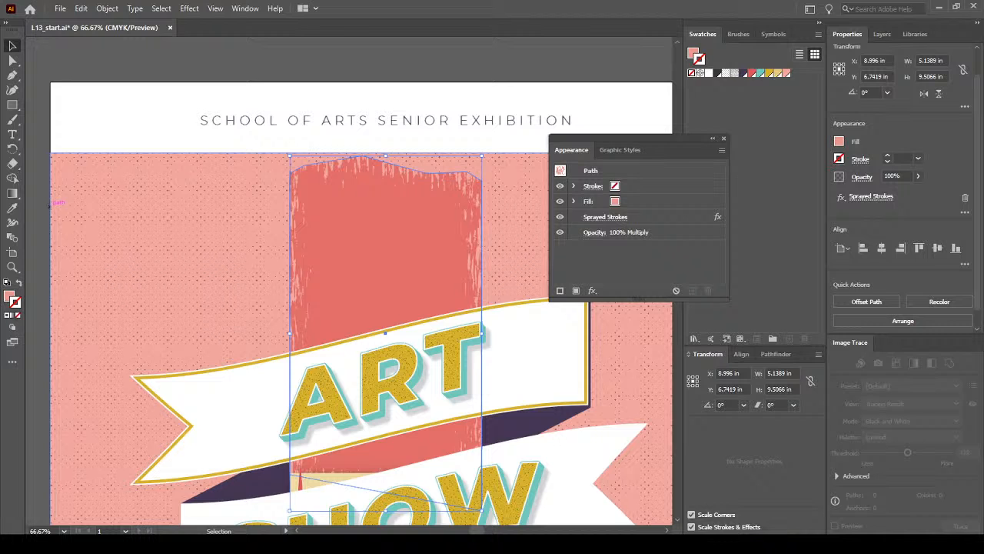
{"action": "scroll", "coordinate": [348, 291], "scroll_direction": "down", "scroll_amount": 1}
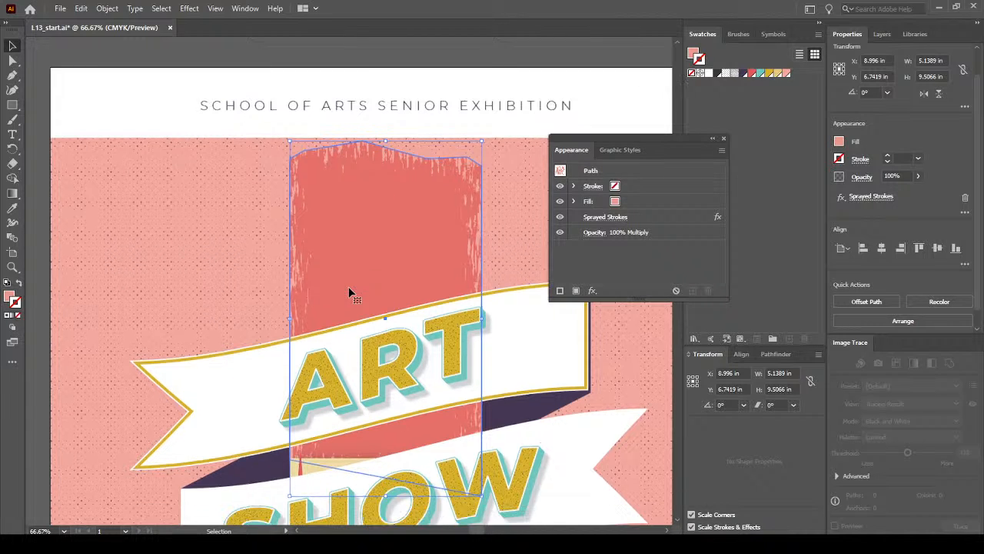
{"action": "scroll", "coordinate": [348, 291], "scroll_direction": "down", "scroll_amount": 5}
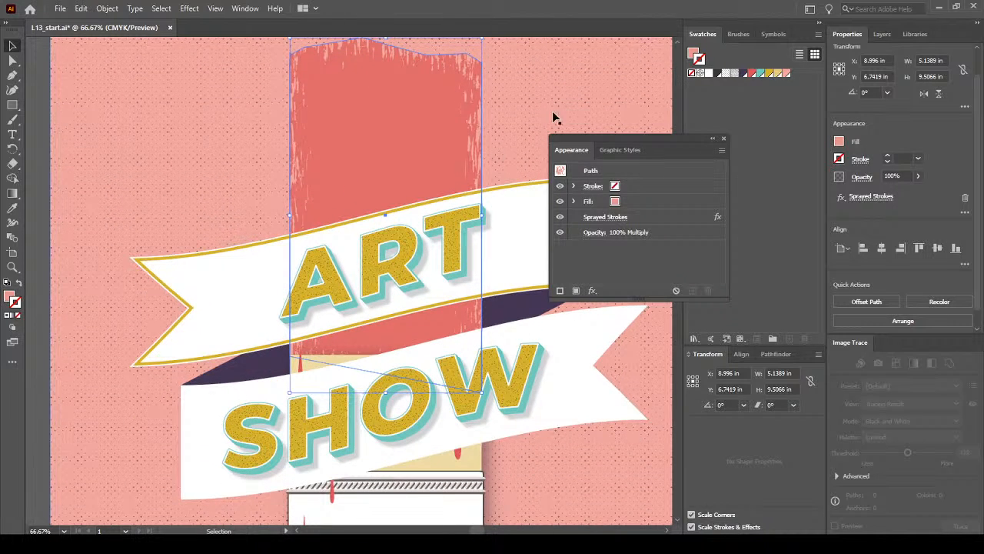
{"action": "scroll", "coordinate": [555, 116], "scroll_direction": "down", "scroll_amount": 2}
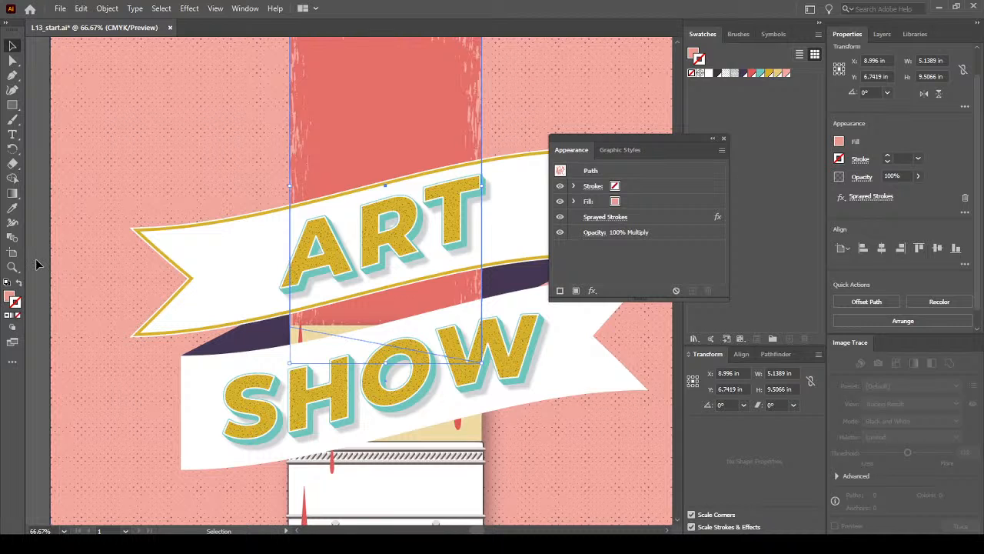
Deselect the paint shape and save the ART SHOW text's appearance as a new graphic style
{"action": "left_click", "coordinate": [81, 8]}
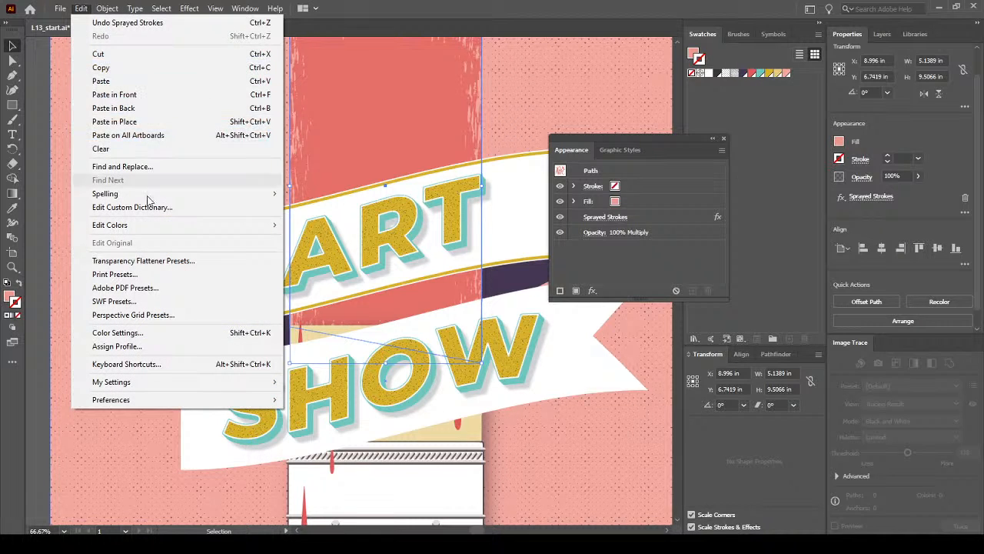
{"action": "mouse_move", "coordinate": [160, 9]}
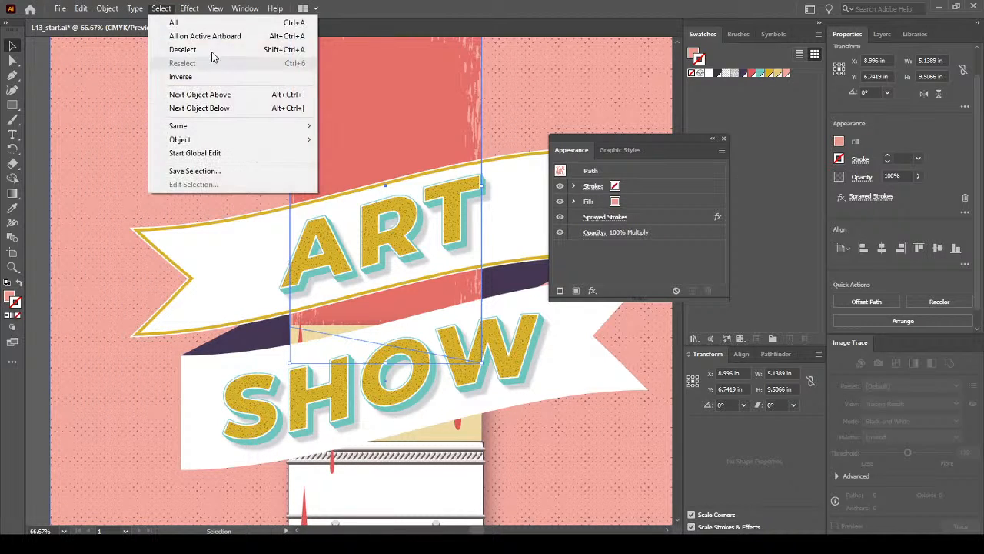
{"action": "left_click", "coordinate": [208, 50]}
{"action": "left_click", "coordinate": [245, 9]}
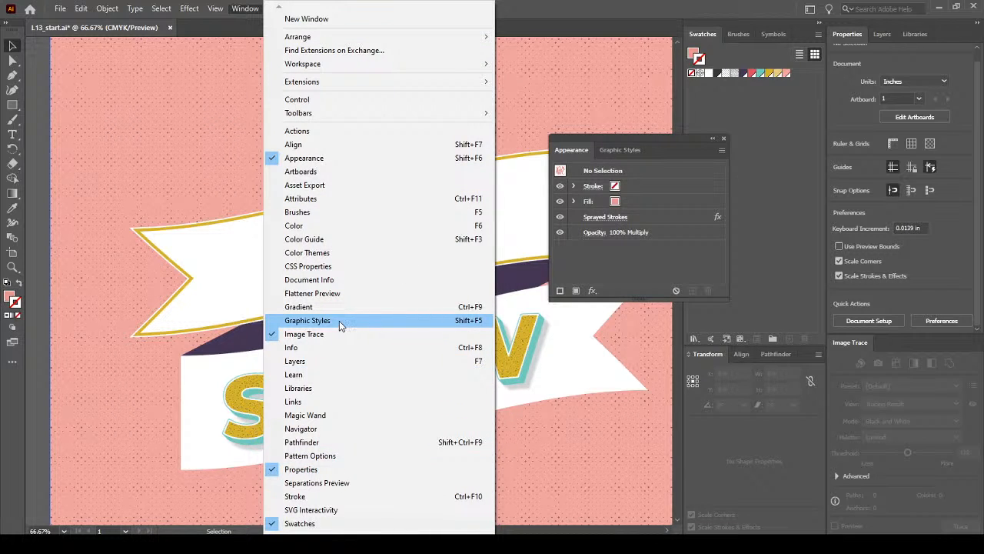
{"action": "left_click", "coordinate": [617, 152]}
{"action": "left_click", "coordinate": [616, 152]}
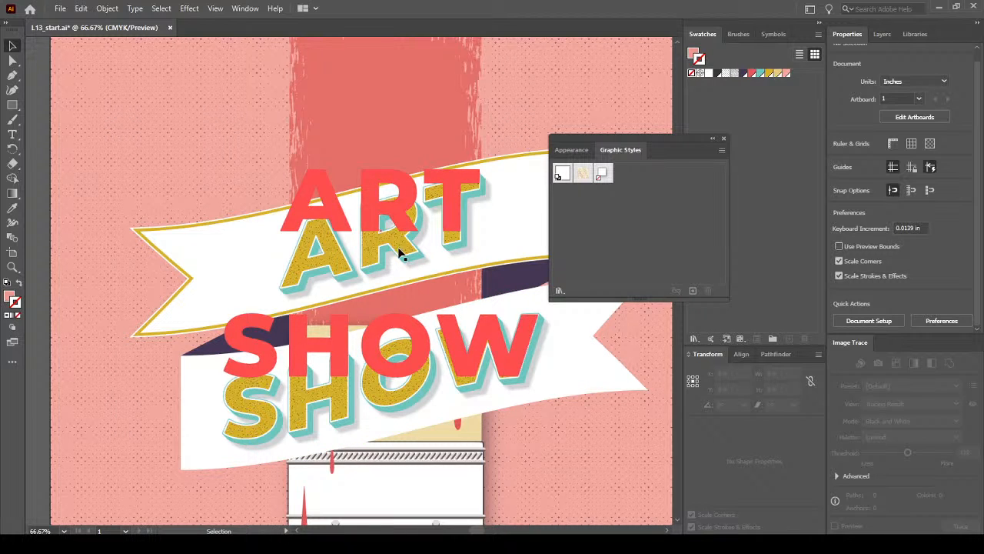
{"action": "mouse_move", "coordinate": [80, 544]}
{"action": "left_click_drag", "start_coordinate": [371, 264], "coordinate": [662, 178]}
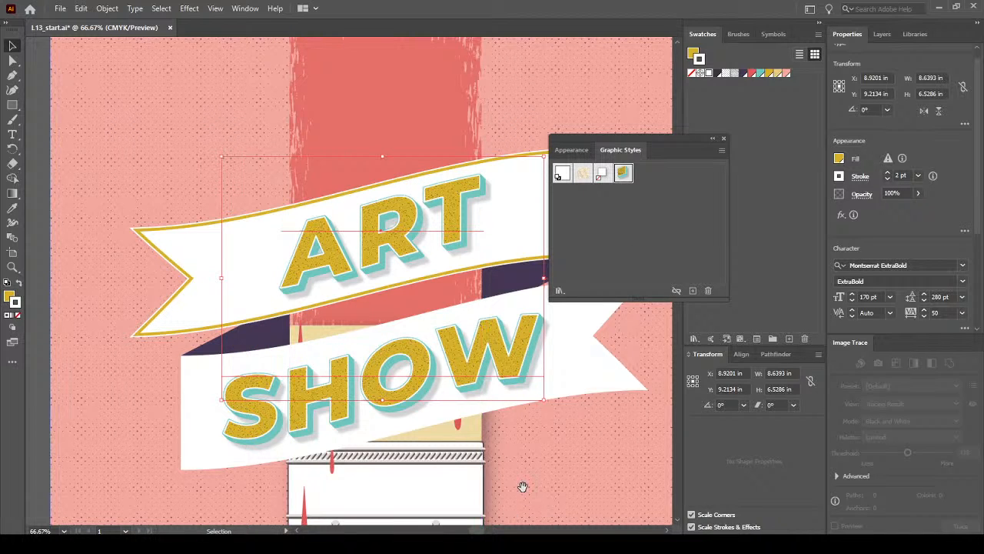
Try the new graphic style on the UNIVERSITY STUDIO text near the poster's lower edge, and undo it
{"action": "mouse_move", "coordinate": [522, 486]}
{"action": "left_mouse_down"}
{"action": "mouse_move", "coordinate": [448, 218]}
{"action": "mouse_move", "coordinate": [391, 109]}
{"action": "mouse_move", "coordinate": [547, 61]}
{"action": "left_mouse_up"}
{"action": "left_click", "coordinate": [296, 371]}
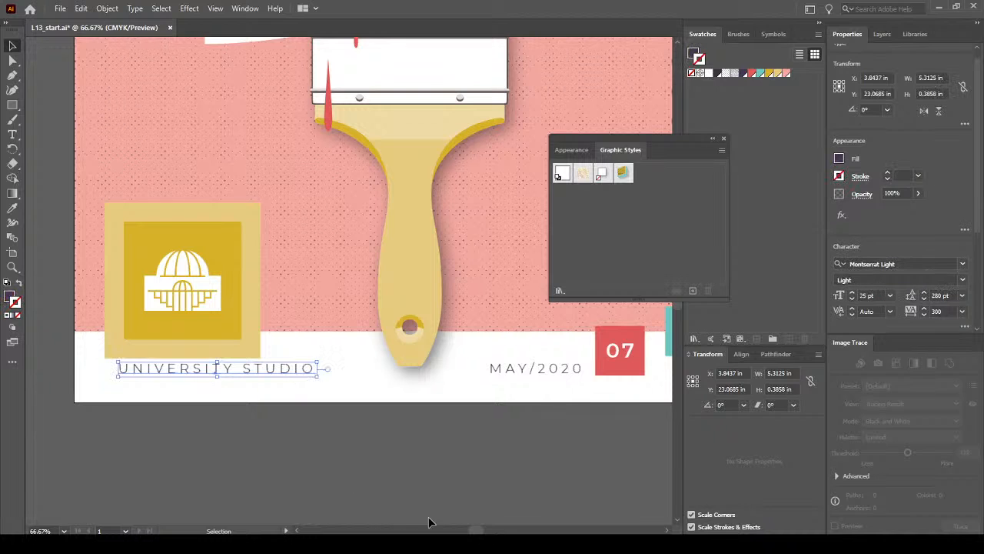
{"action": "left_click", "coordinate": [623, 174]}
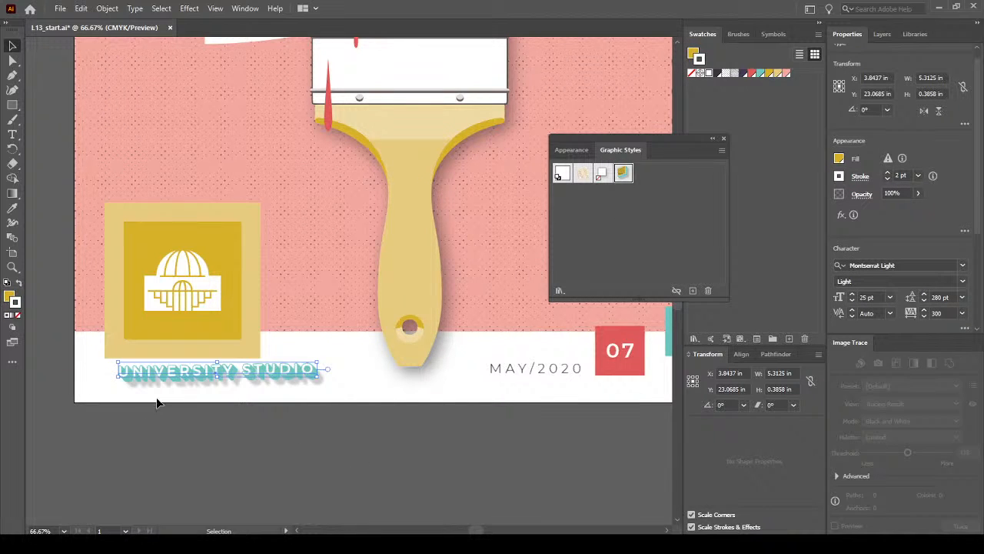
{"action": "key", "text": "ctrl+z"}
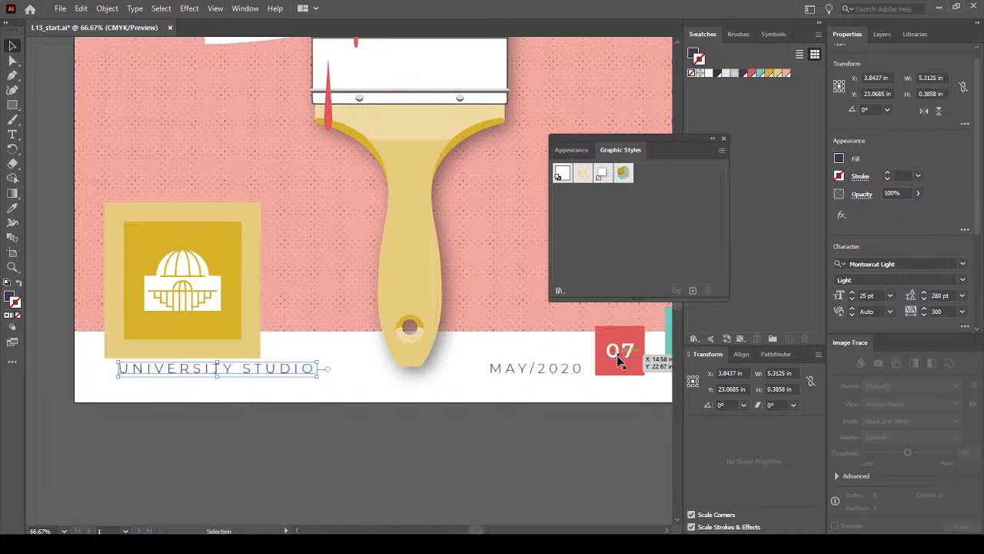
Try the graphic style saved from the ART SHOW text on the red 07 date square, and undo it
{"action": "left_click", "coordinate": [616, 355]}
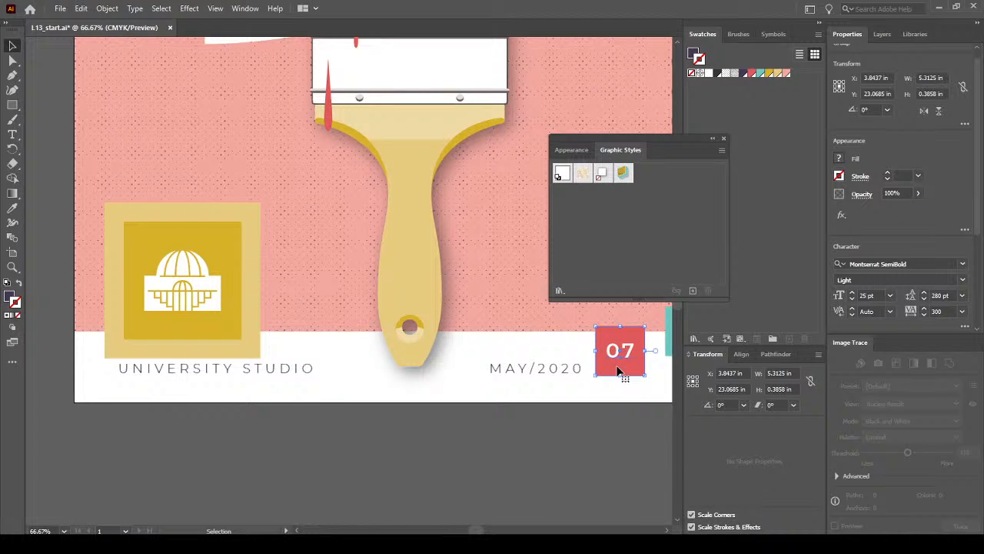
{"action": "left_click", "coordinate": [626, 179]}
{"action": "scroll", "coordinate": [374, 394], "scroll_direction": "right", "scroll_amount": 5}
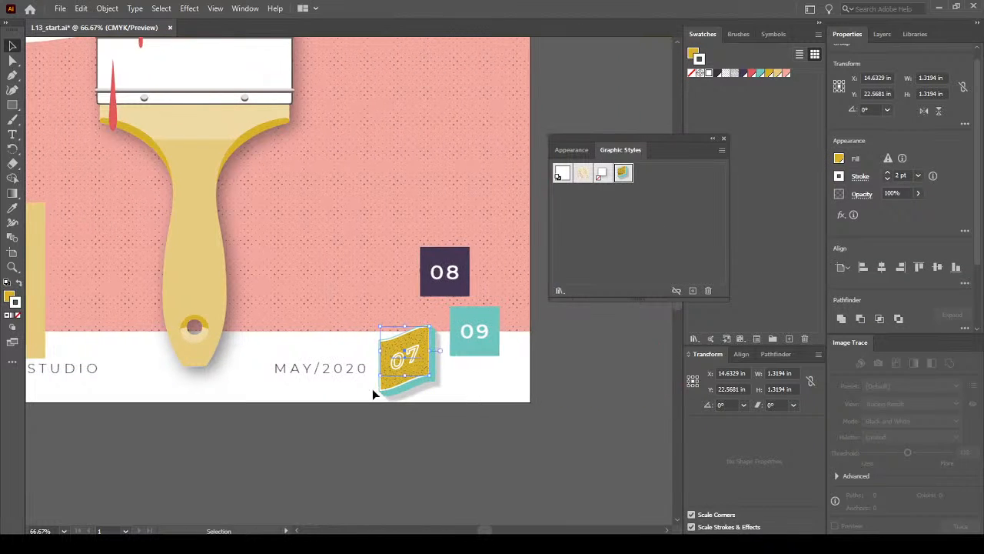
{"action": "left_click", "coordinate": [459, 448]}
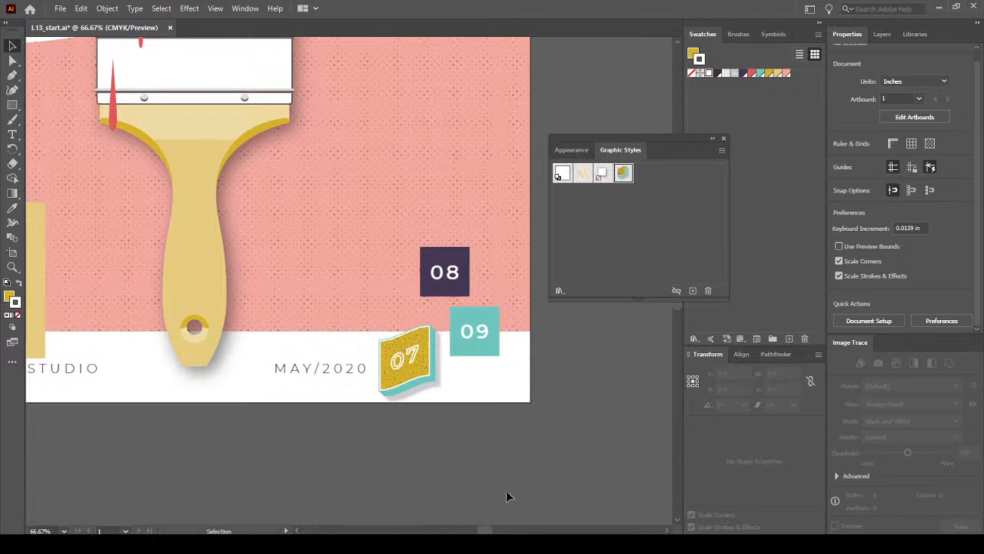
{"action": "mouse_move", "coordinate": [325, 140]}
{"action": "left_mouse_down"}
{"action": "mouse_move", "coordinate": [431, 503]}
{"action": "mouse_move", "coordinate": [325, 164]}
{"action": "mouse_move", "coordinate": [376, 252]}
{"action": "mouse_move", "coordinate": [347, 92]}
{"action": "left_mouse_up"}
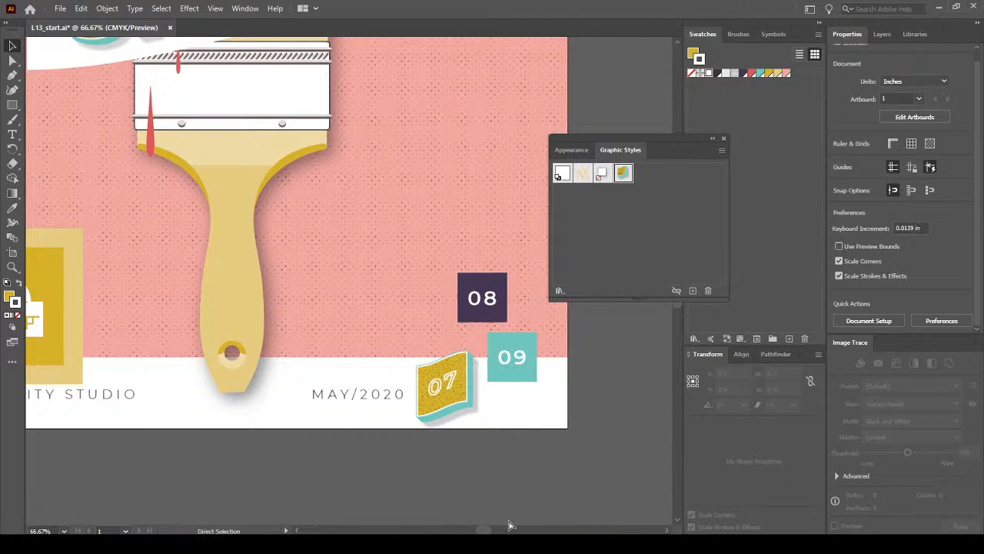
{"action": "key", "text": "ctrl+z"}
{"action": "left_click", "coordinate": [474, 480]}
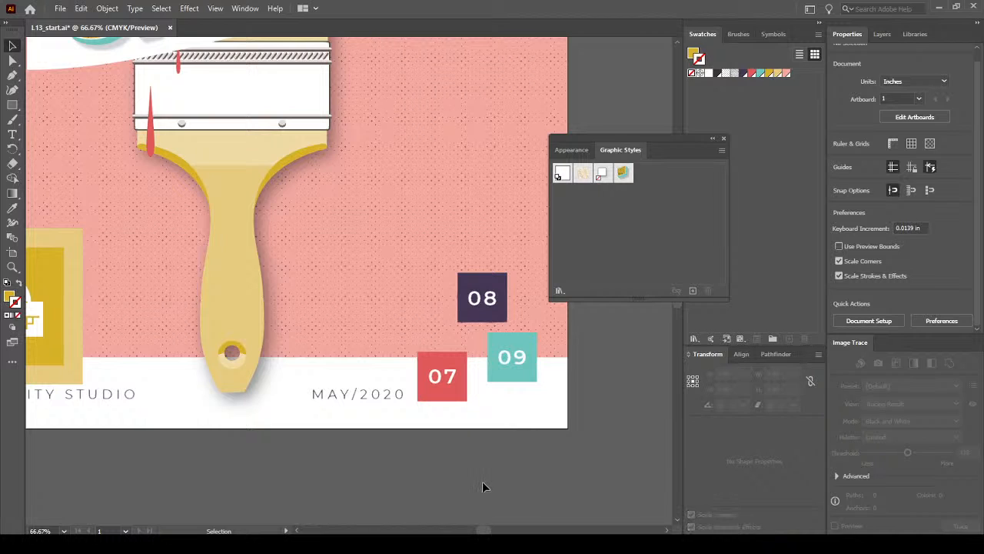
Open the Illuminate Styles graphic style library and enlarge it to look through its styles
{"action": "left_click_drag", "start_coordinate": [352, 176], "coordinate": [475, 510]}
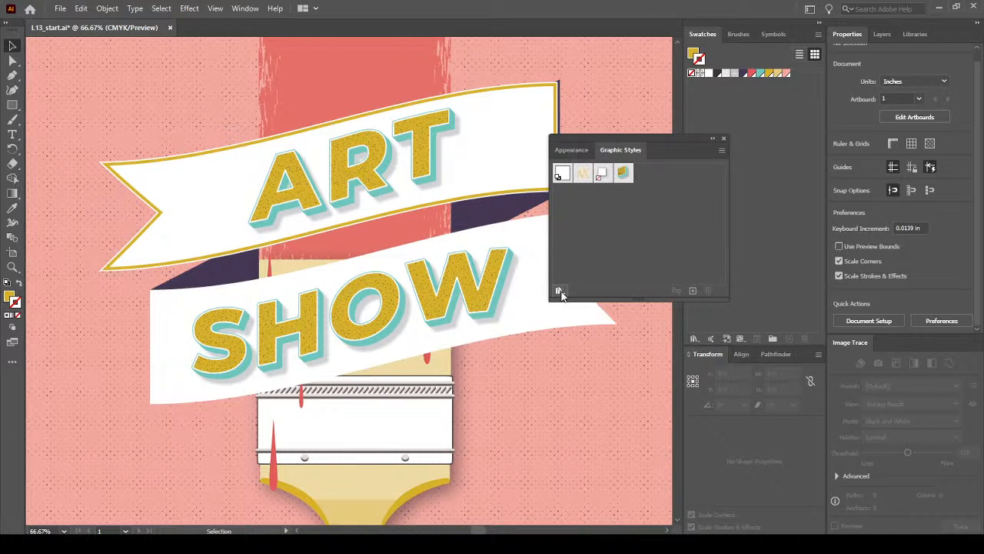
{"action": "left_click", "coordinate": [352, 437]}
{"action": "left_click", "coordinate": [469, 407]}
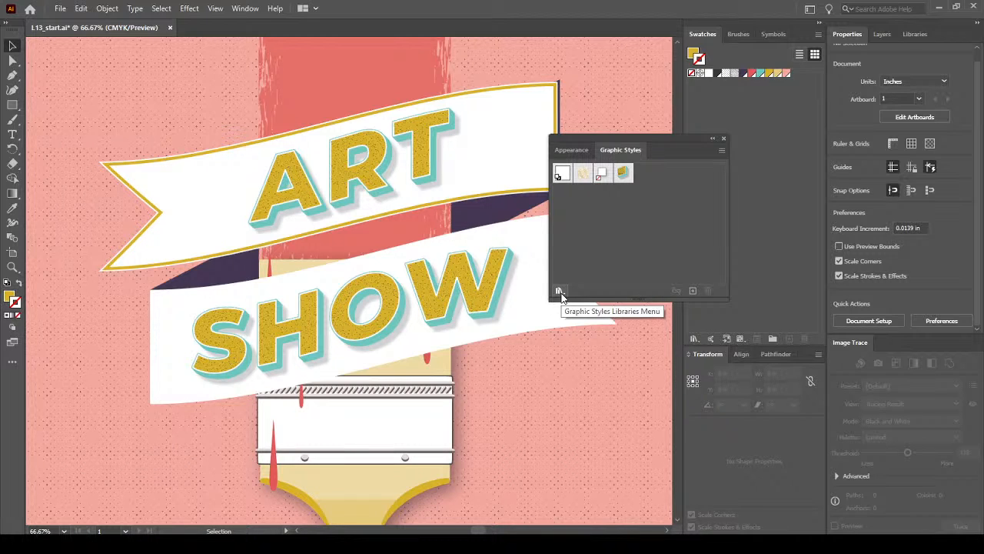
{"action": "left_click", "coordinate": [560, 292]}
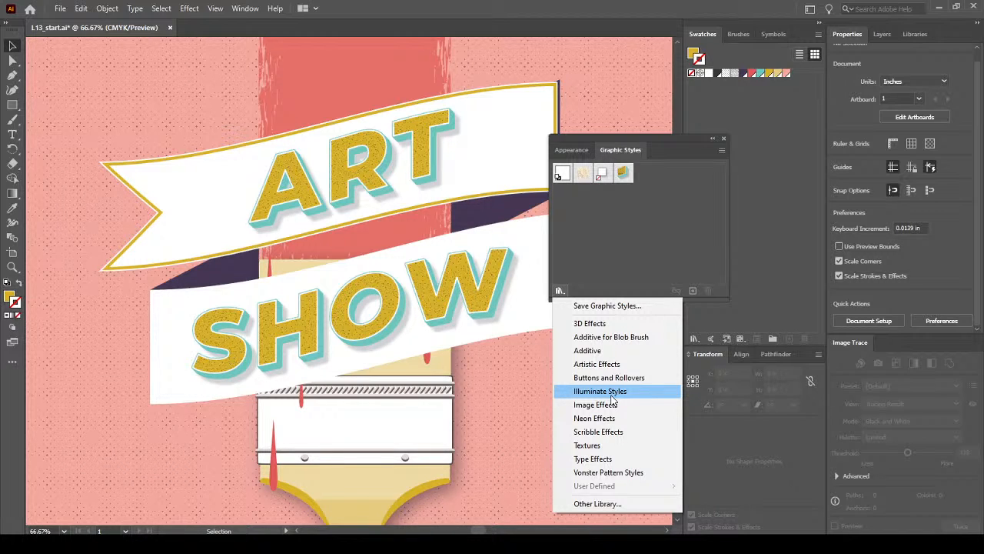
{"action": "left_click", "coordinate": [611, 392]}
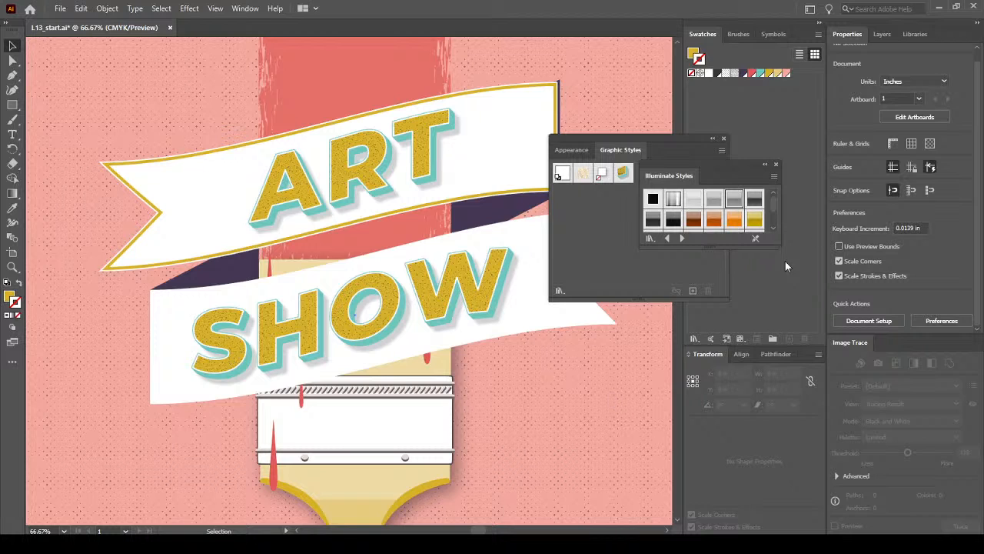
{"action": "left_click_drag", "start_coordinate": [774, 246], "coordinate": [789, 377]}
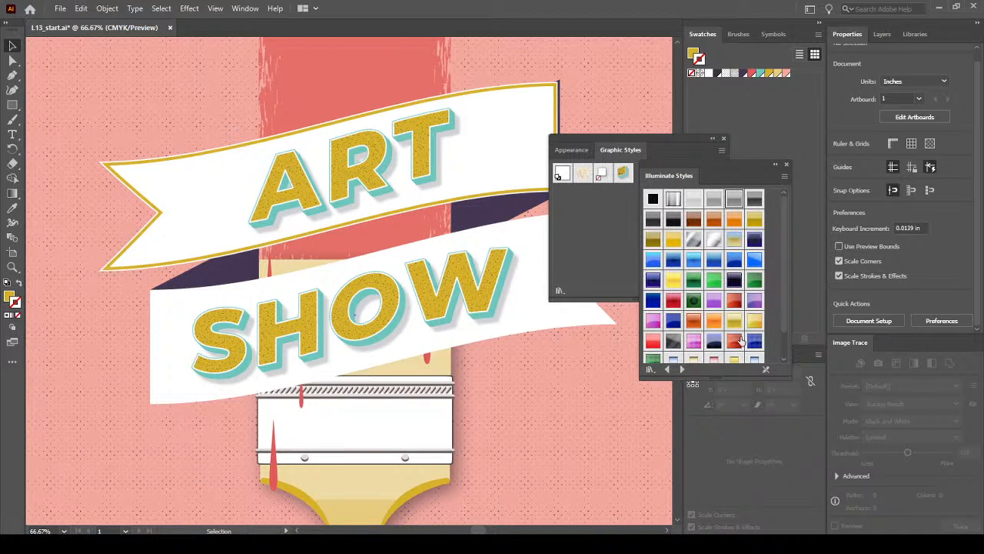
{"action": "left_click_drag", "start_coordinate": [785, 309], "coordinate": [779, 262]}
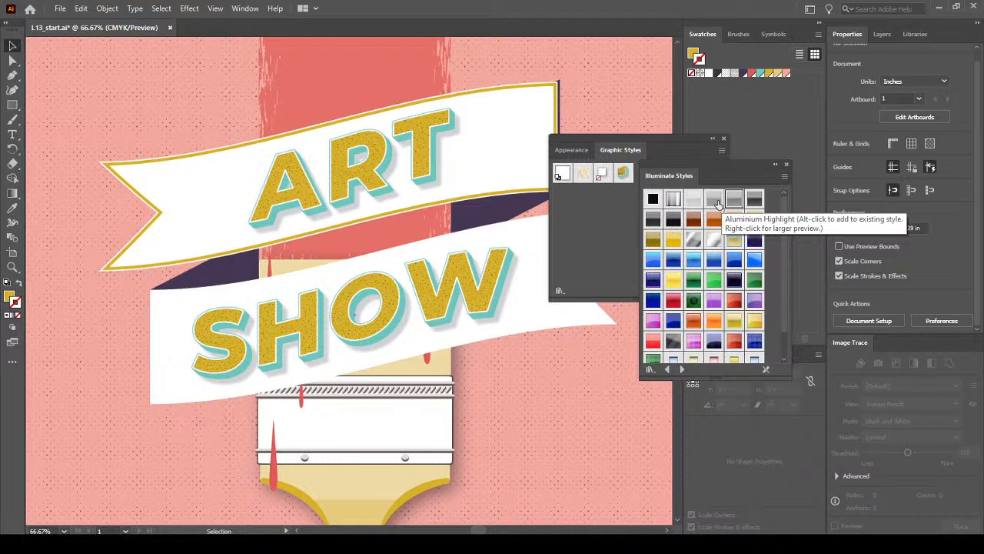
Apply the Aluminium Highlight style to the white metal band of the paintbrush and close the Illuminate Styles library
{"action": "left_click", "coordinate": [419, 415]}
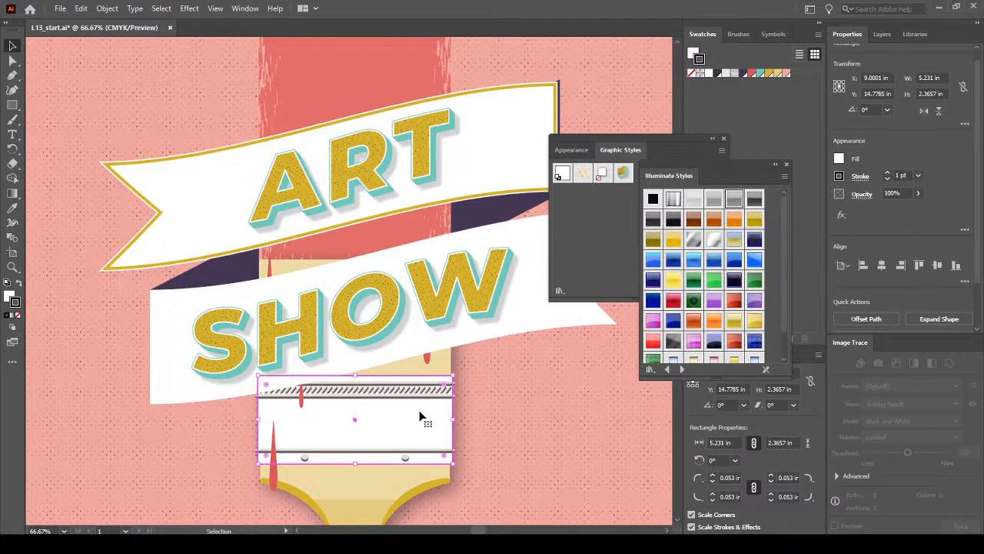
{"action": "left_click", "coordinate": [721, 204]}
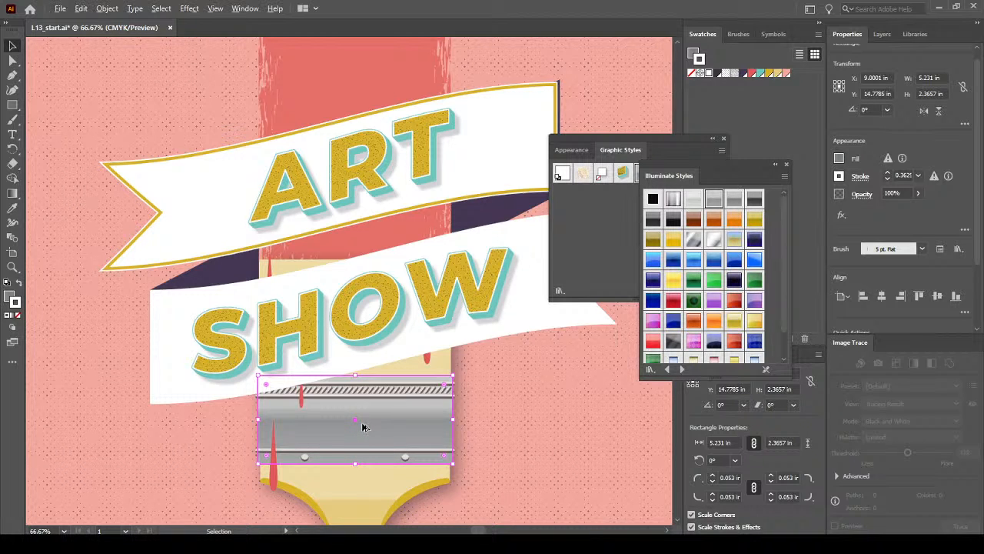
{"action": "key", "text": "ctrl+minus"}
{"action": "left_click", "coordinate": [88, 420]}
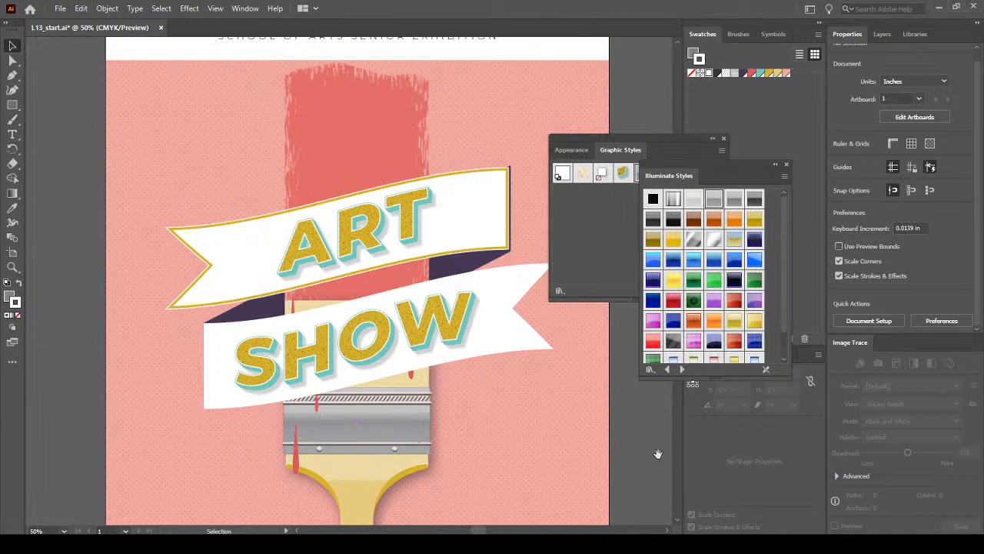
{"action": "left_click_drag", "start_coordinate": [650, 452], "coordinate": [606, 284]}
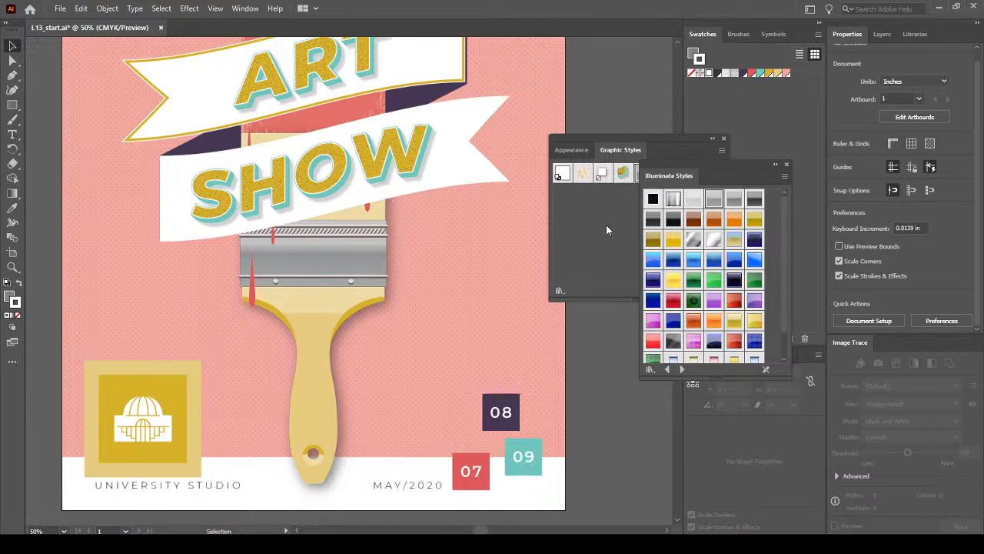
{"action": "left_click", "coordinate": [785, 165]}
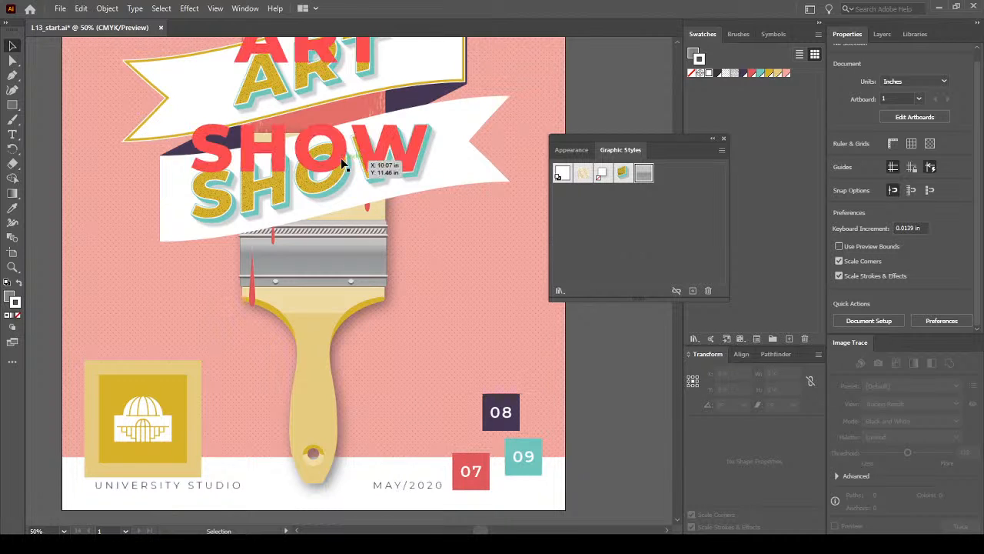
Save the appearance of the gold-outlined banner behind ART as a new graphic style
{"action": "key", "text": "space"}
{"action": "left_click_drag", "start_coordinate": [413, 275], "coordinate": [432, 384]}
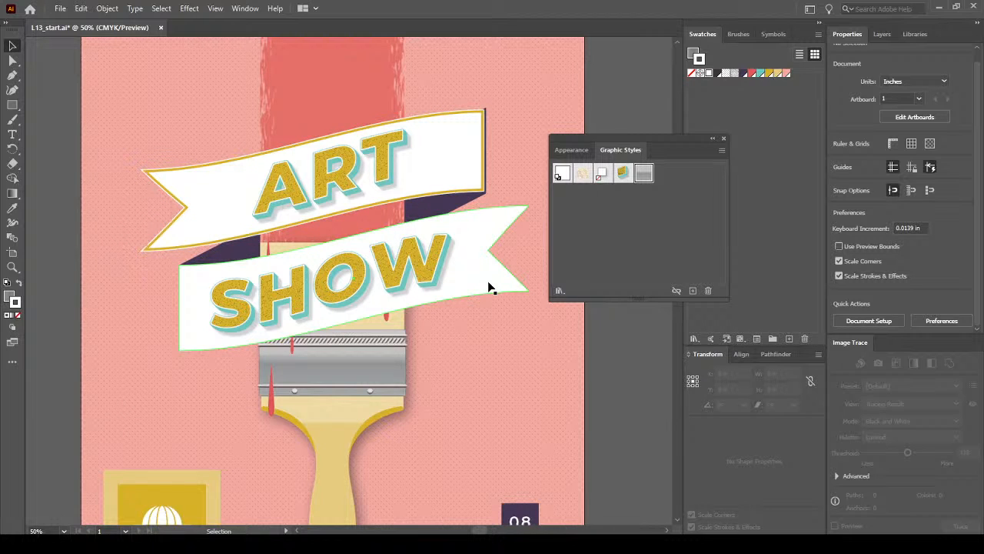
{"action": "left_click", "coordinate": [448, 171]}
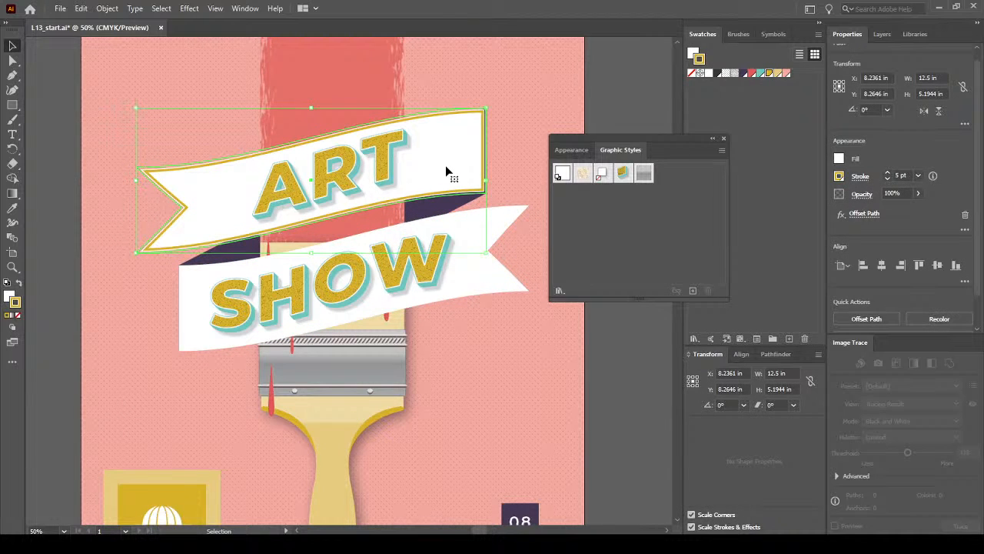
{"action": "left_click_drag", "start_coordinate": [445, 165], "coordinate": [683, 170]}
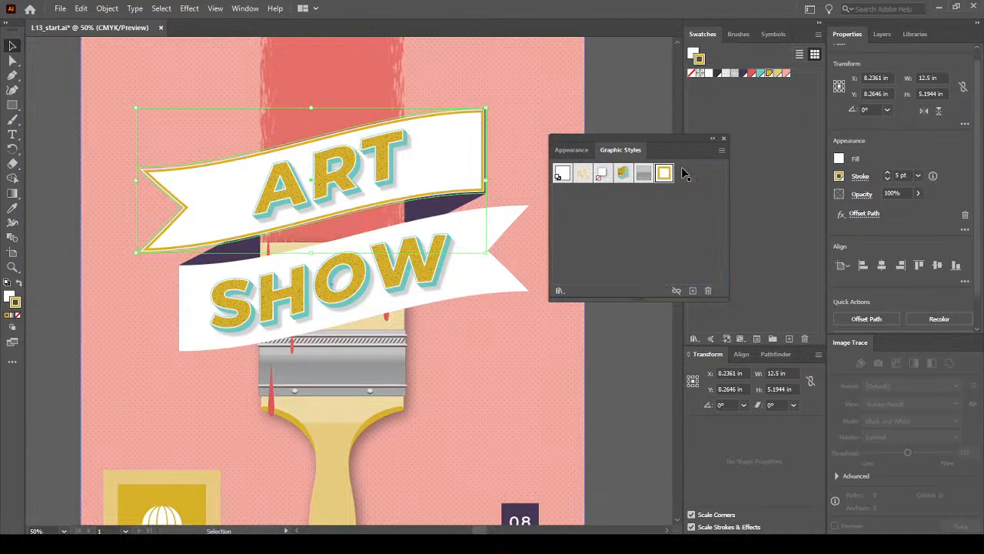
Apply the new gold-outline graphic style to the banner behind SHOW and deselect it
{"action": "left_click", "coordinate": [473, 291]}
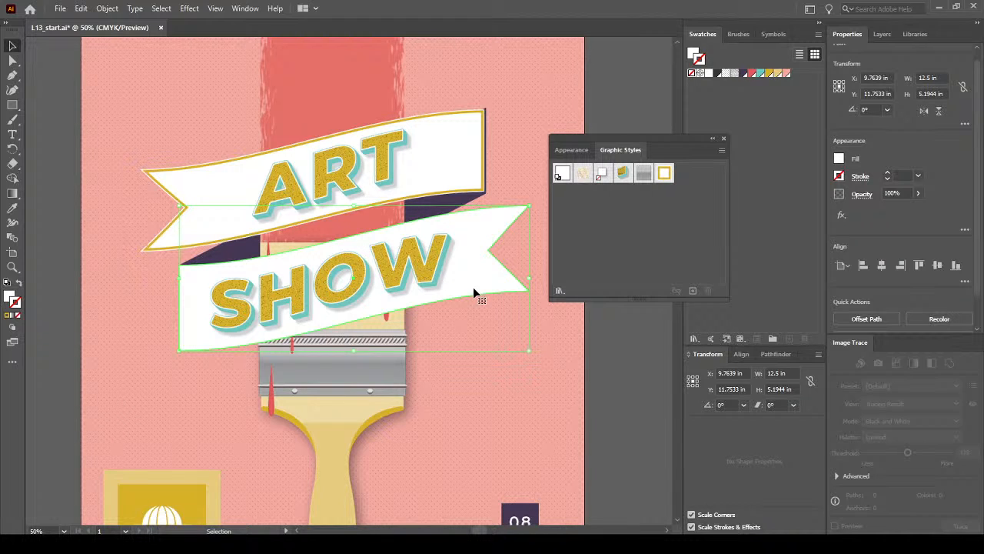
{"action": "left_click", "coordinate": [664, 175]}
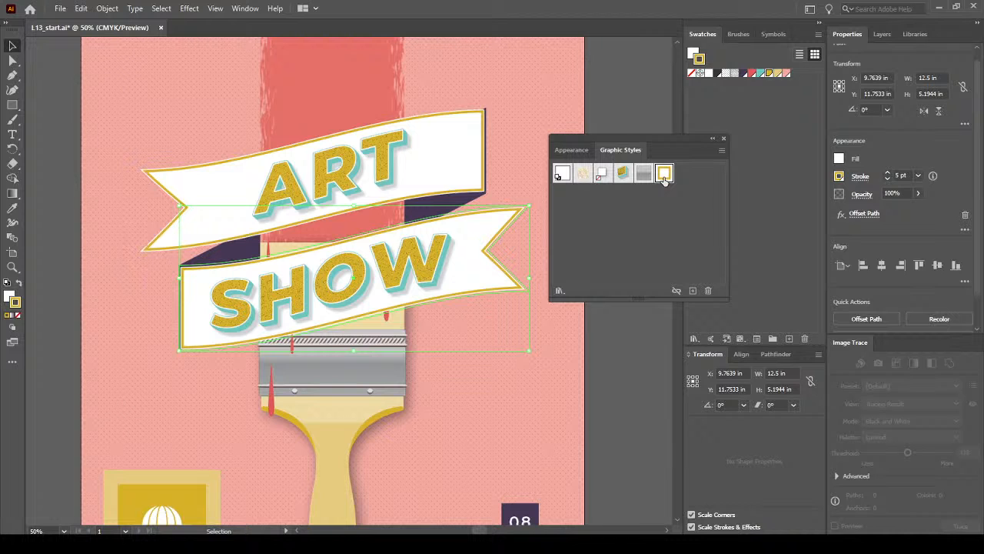
{"action": "left_click", "coordinate": [49, 255]}
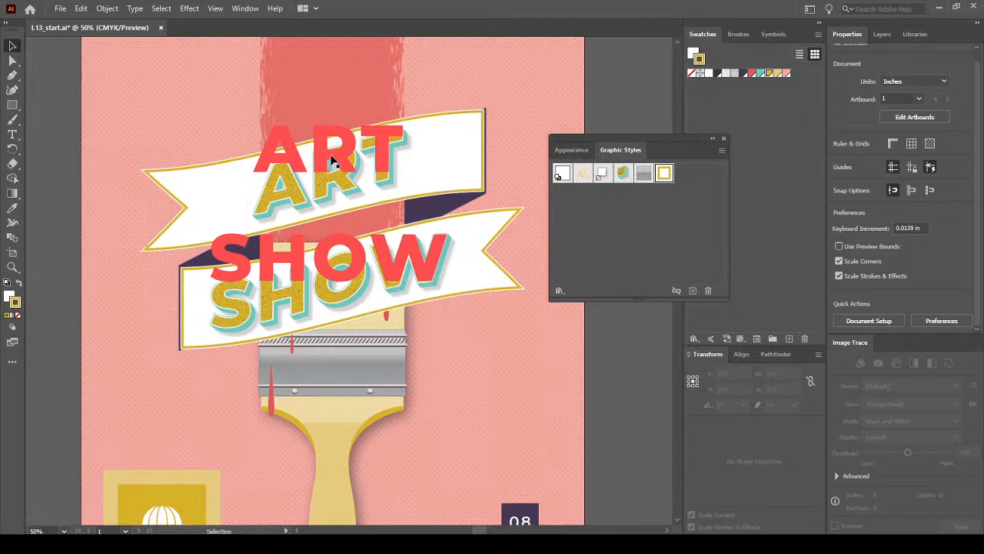
{"action": "left_click", "coordinate": [399, 278]}
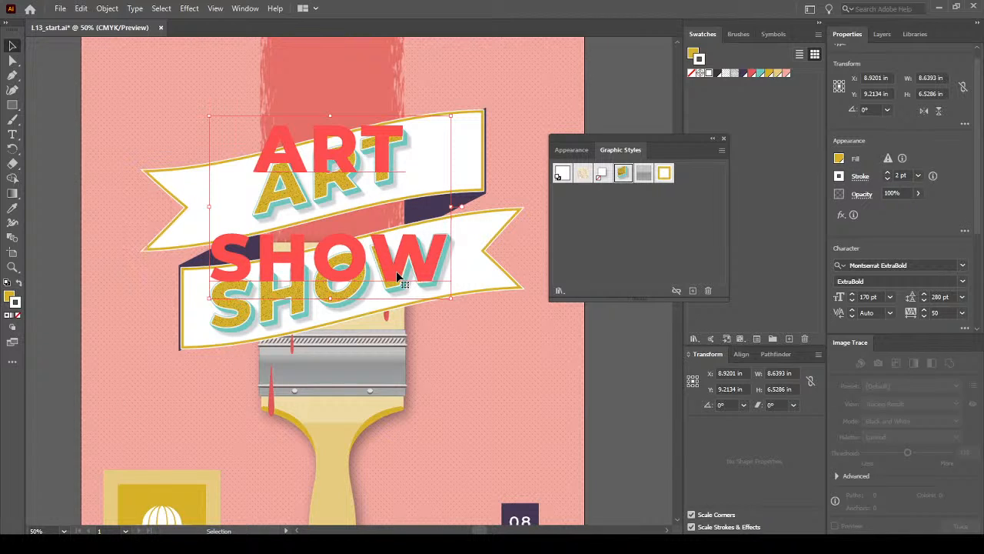
{"action": "double_click", "coordinate": [396, 273]}
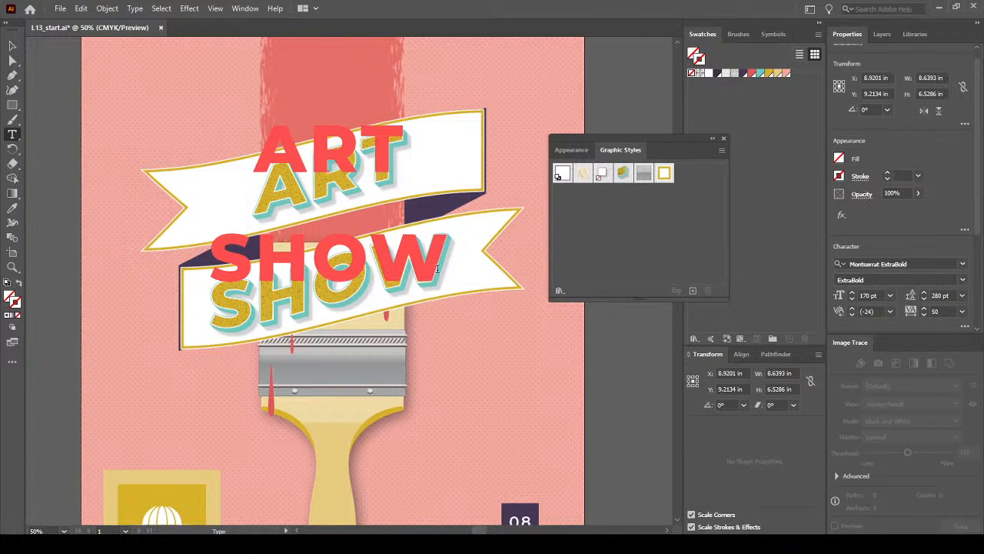
{"action": "left_click_drag", "start_coordinate": [438, 262], "coordinate": [188, 261]}
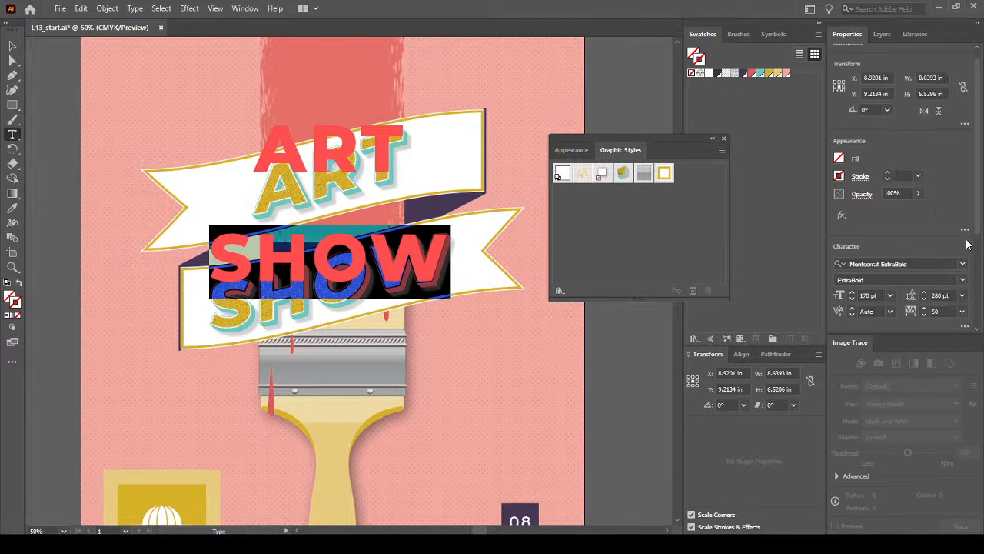
{"action": "scroll", "coordinate": [980, 231], "scroll_direction": "up", "scroll_amount": 1}
{"action": "scroll", "coordinate": [980, 230], "scroll_direction": "down", "scroll_amount": 2}
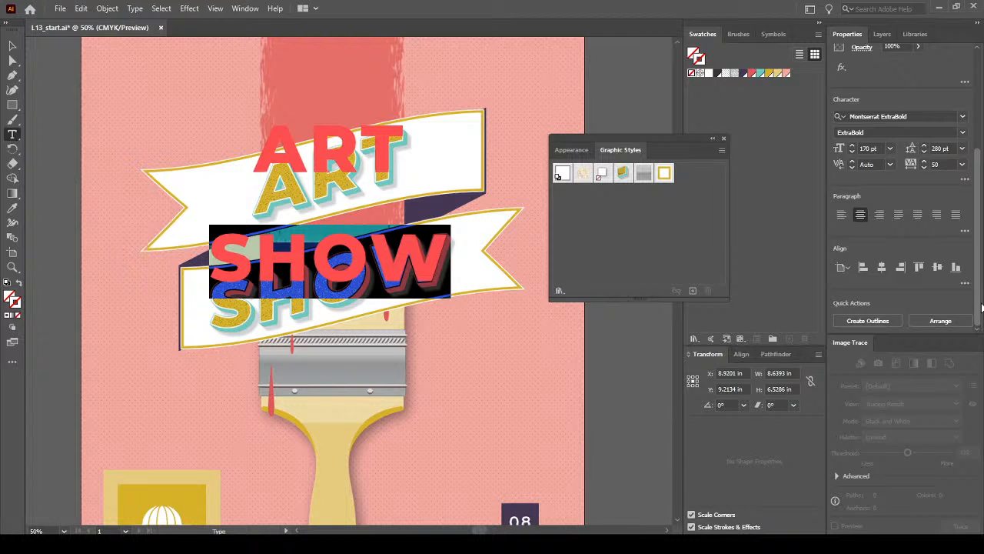
{"action": "scroll", "coordinate": [980, 230], "scroll_direction": "up", "scroll_amount": 2}
Select the ART SHOW text object and hide its Warp: Rise effect
{"action": "left_click", "coordinate": [12, 46]}
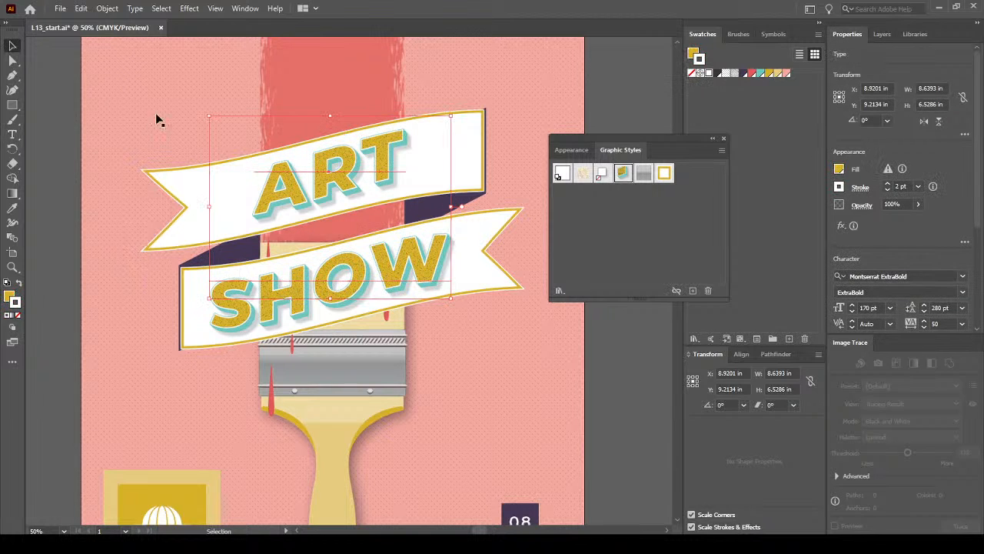
{"action": "left_click", "coordinate": [964, 242]}
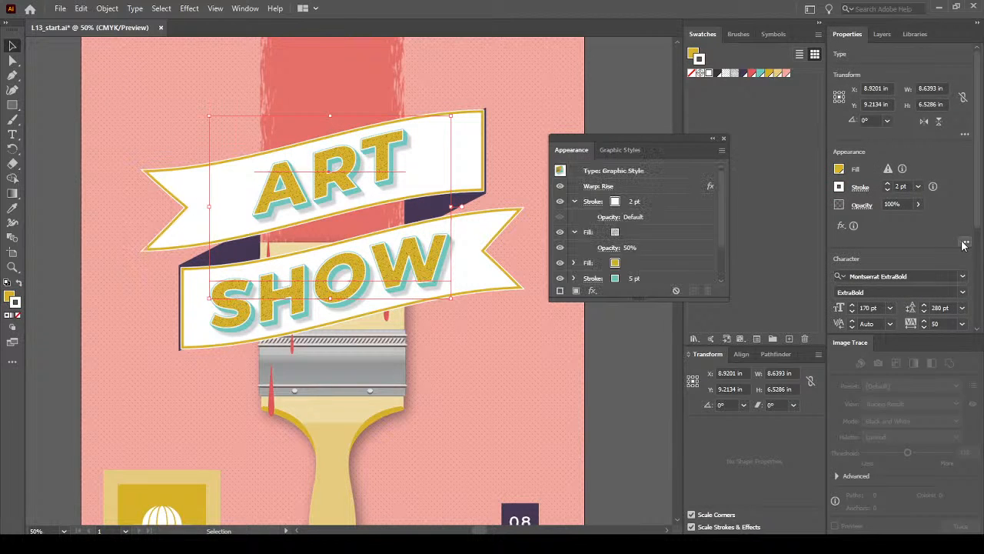
{"action": "left_click", "coordinate": [559, 186]}
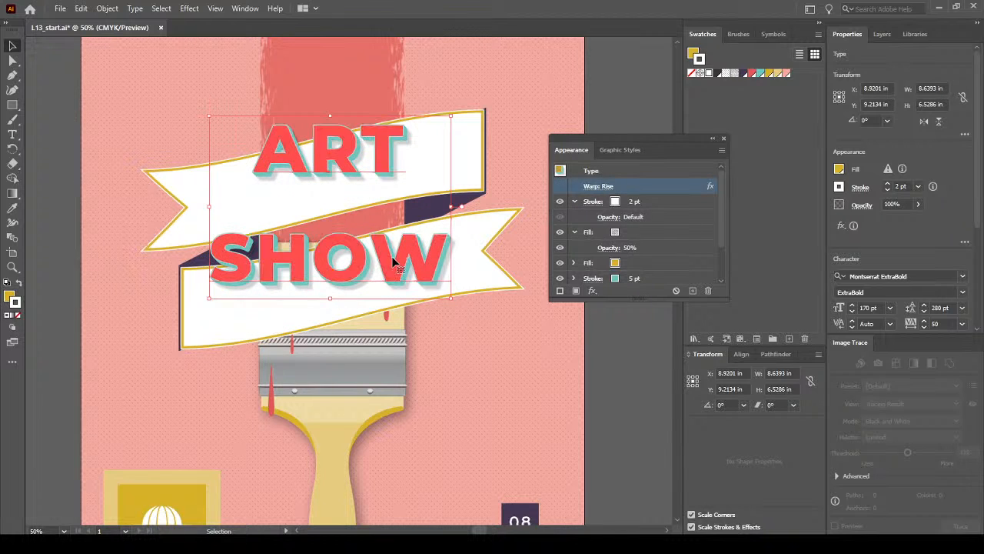
Replace the word SHOW with FEST in the title text and turn the Warp: Rise effect back on
{"action": "double_click", "coordinate": [391, 256]}
{"action": "left_click", "coordinate": [462, 268]}
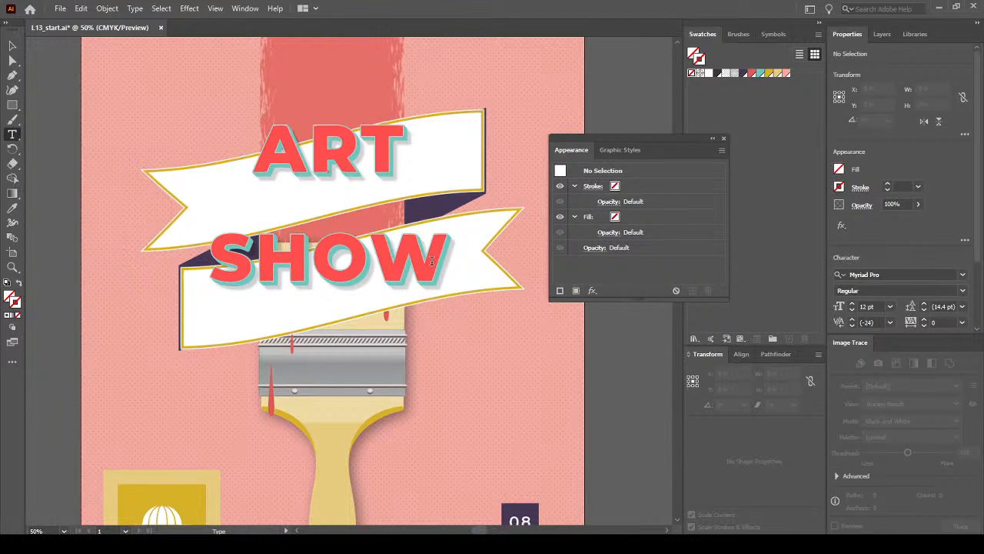
{"action": "double_click", "coordinate": [432, 261]}
{"action": "type", "text": "F"}
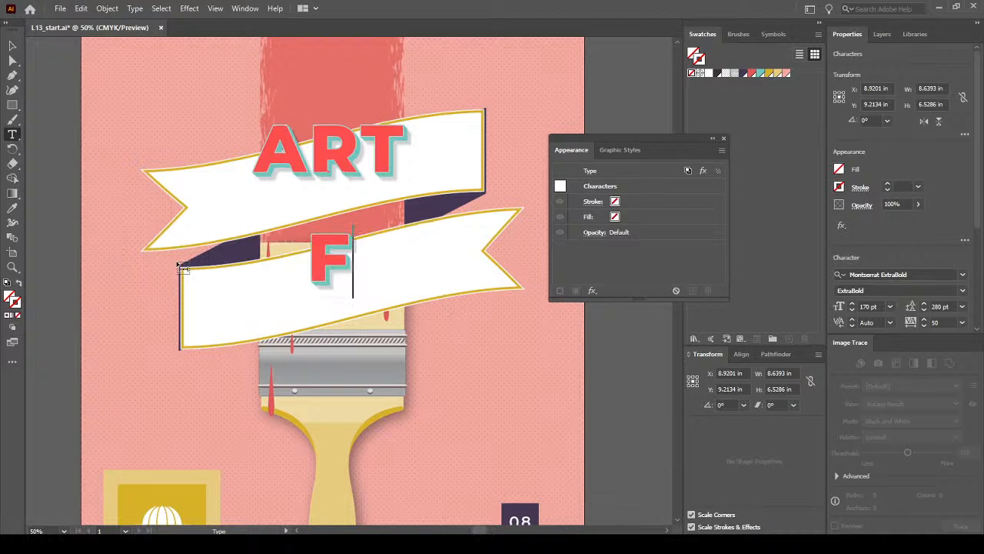
{"action": "type", "text": "EST"}
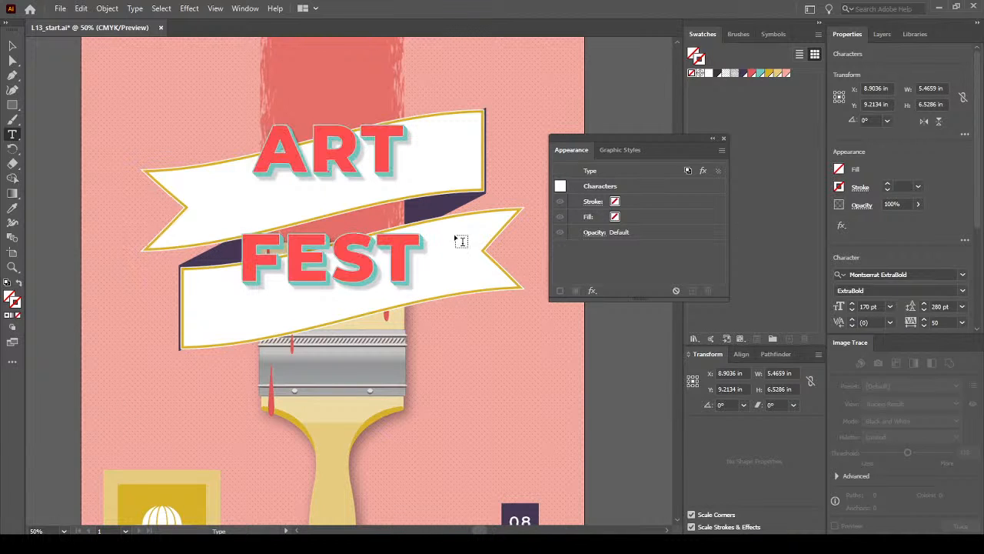
{"action": "key", "text": "Escape"}
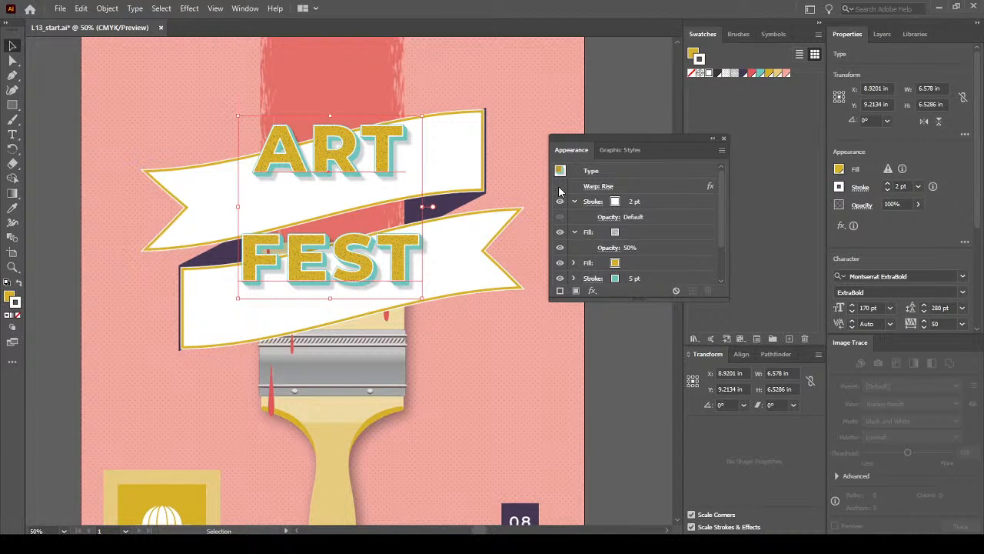
{"action": "left_click", "coordinate": [560, 186]}
{"action": "left_click", "coordinate": [68, 237]}
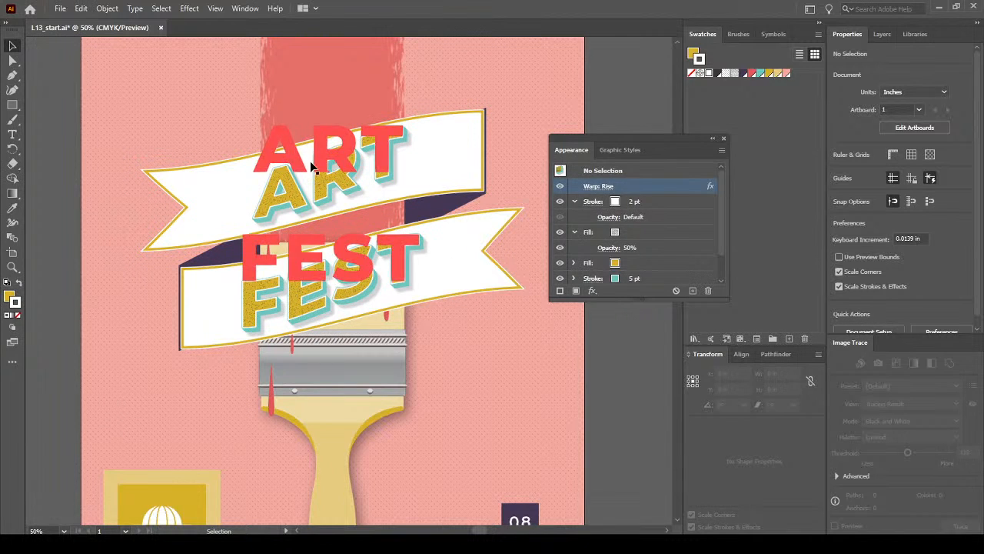
Try to set the Warp: Rise bend to 11% with nothing selected
{"action": "left_click", "coordinate": [607, 186]}
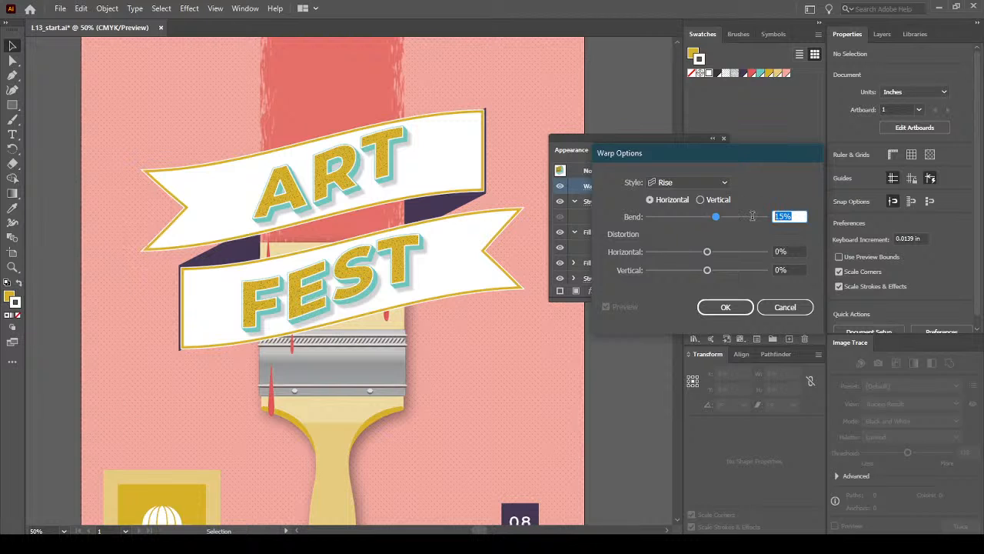
{"action": "type", "text": "11"}
{"action": "key", "text": "Tab"}
{"action": "left_click", "coordinate": [743, 307]}
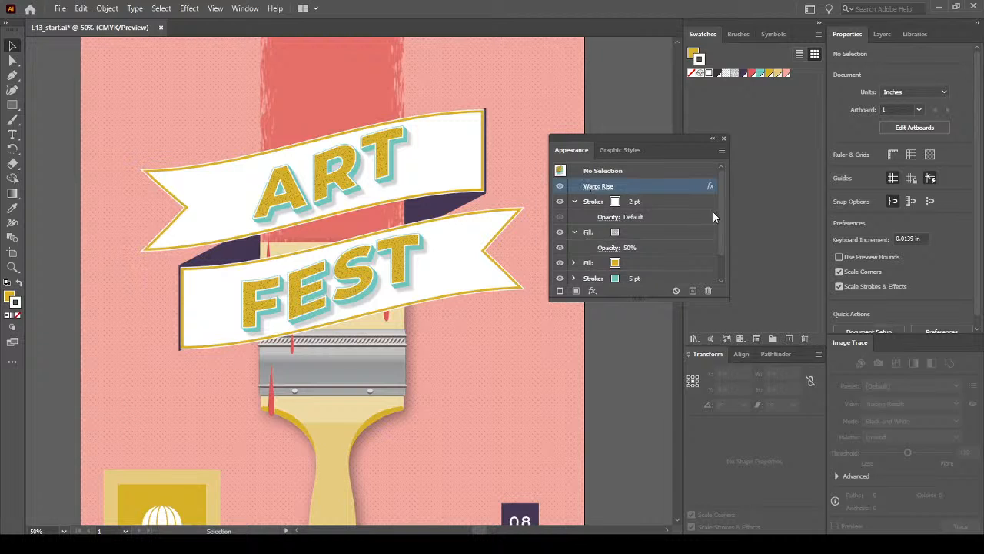
Select the ART FEST text, set the bend of its Warp: Rise effect to 11%, and deselect it
{"action": "left_click", "coordinate": [376, 281]}
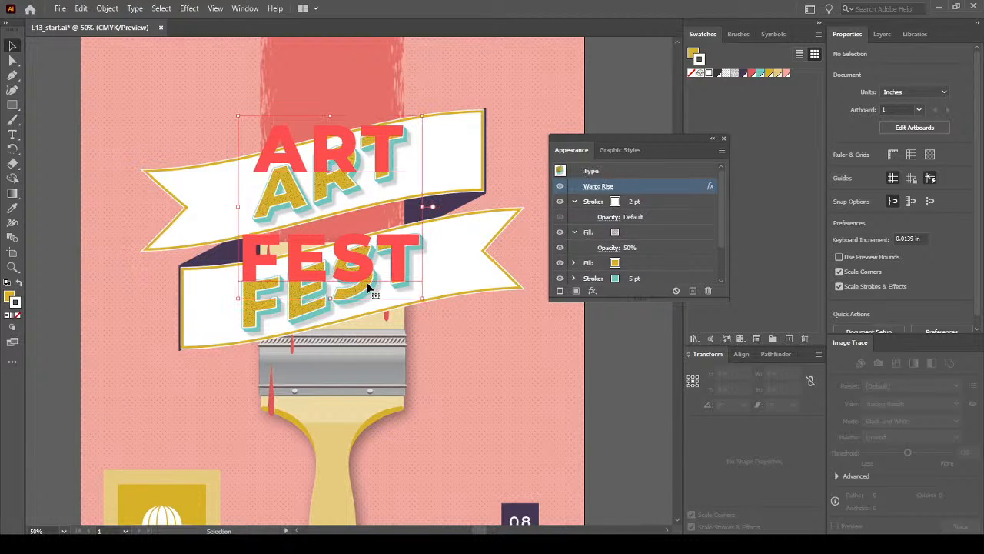
{"action": "left_click", "coordinate": [601, 188]}
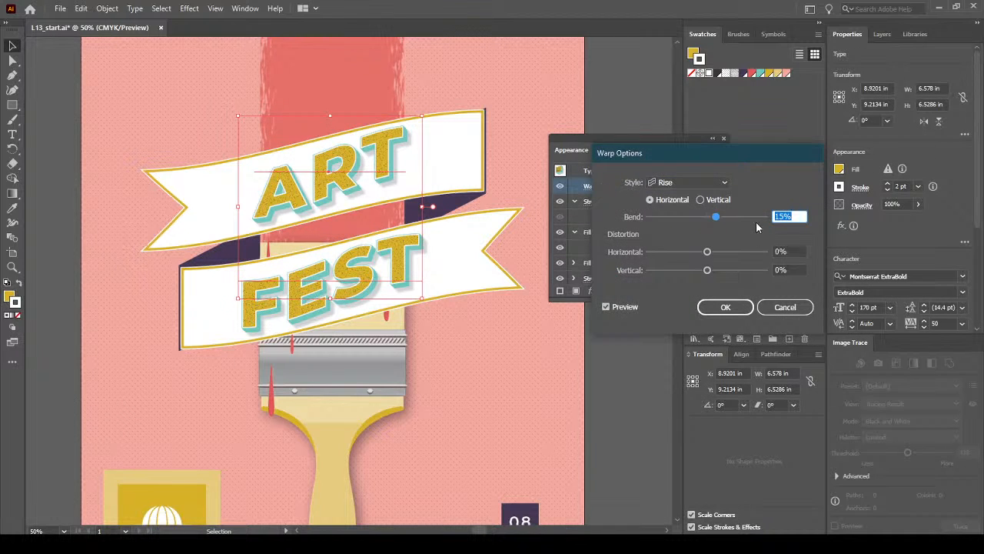
{"action": "type", "text": "11"}
{"action": "left_click", "coordinate": [729, 307]}
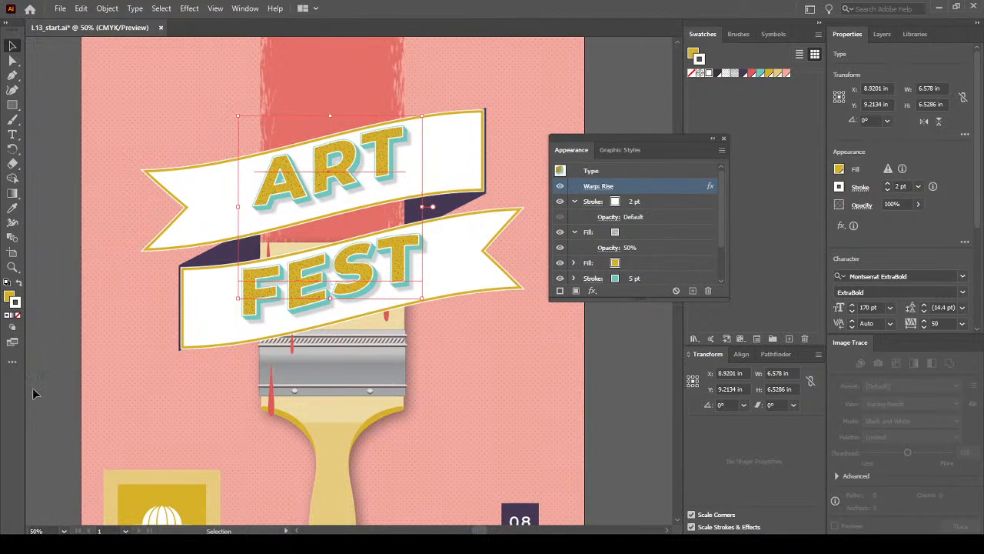
{"action": "left_click", "coordinate": [69, 340]}
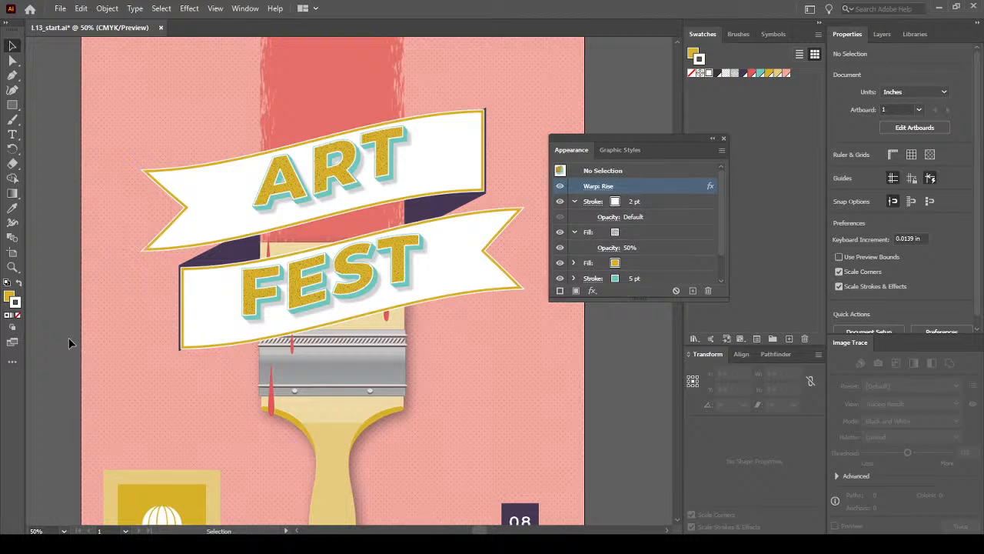
Nudge the ART FEST text slightly down to center it within the two banners, then deselect it
{"action": "left_click", "coordinate": [359, 261]}
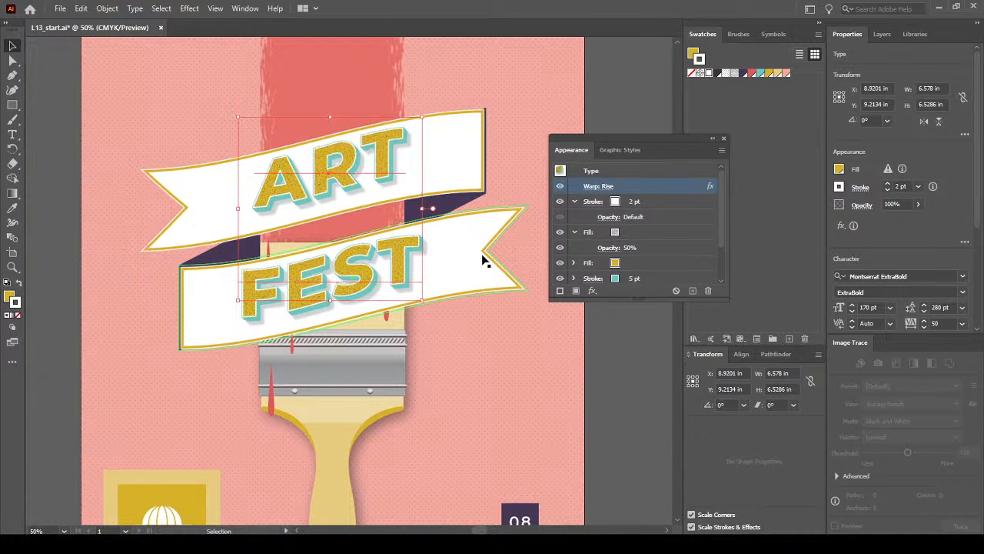
{"action": "key", "text": "Down"}
{"action": "key", "text": "Down"}
{"action": "key", "text": "Down"}
{"action": "key", "text": "Down"}
{"action": "key", "text": "Down"}
{"action": "key", "text": "Down"}
{"action": "key", "text": "Down"}
{"action": "key", "text": "Down"}
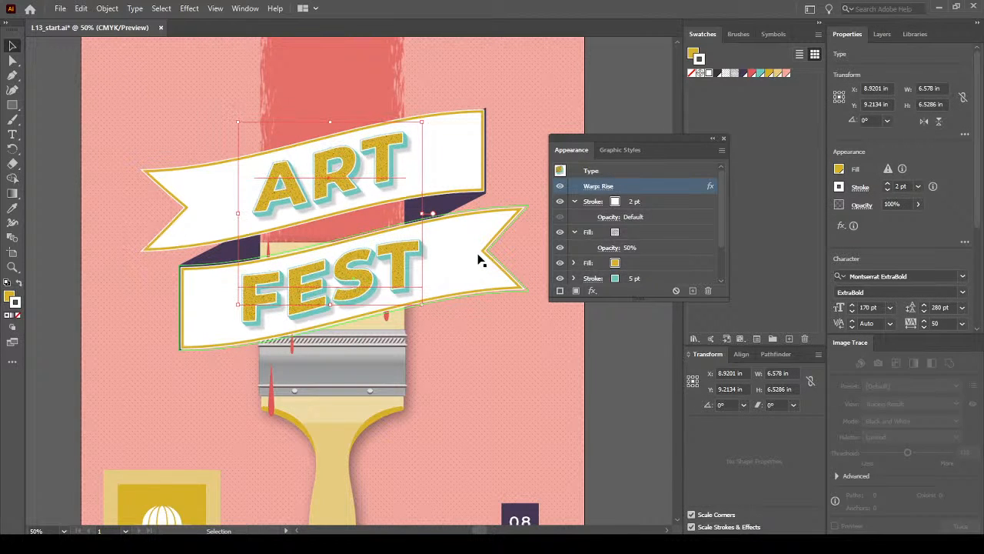
{"action": "left_click", "coordinate": [67, 266]}
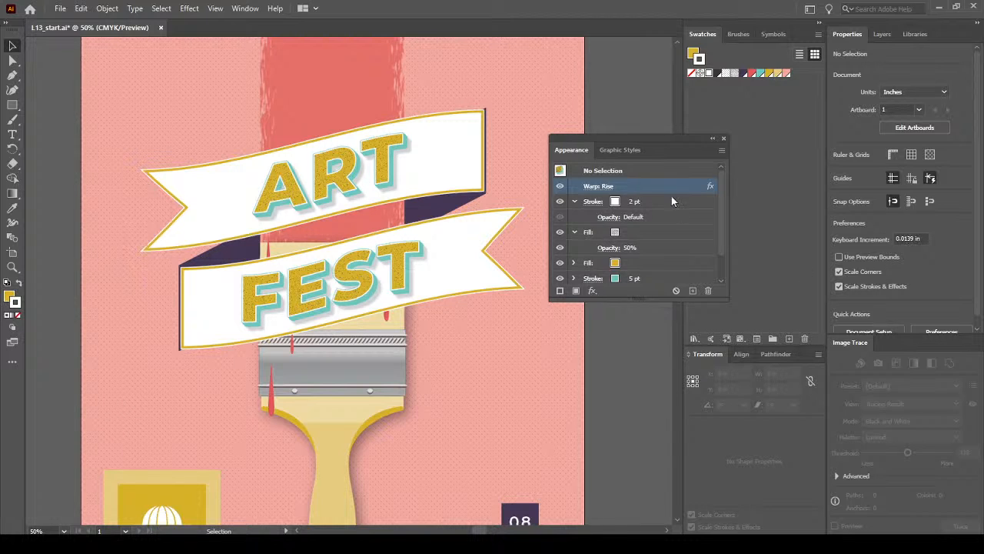
Close the floating appearance settings and display the document's graphic styles
{"action": "left_click", "coordinate": [724, 138]}
{"action": "left_click", "coordinate": [245, 8]}
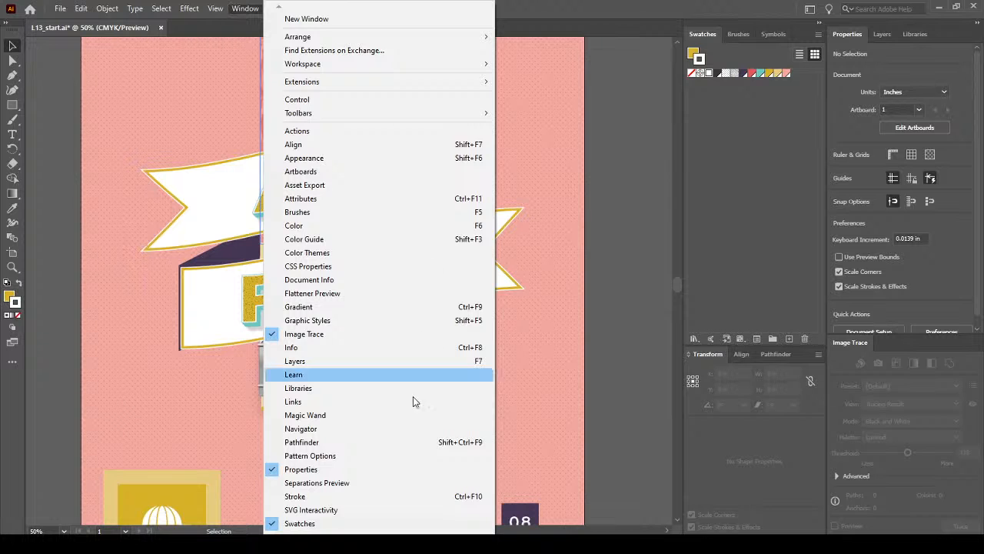
{"action": "left_click", "coordinate": [360, 320]}
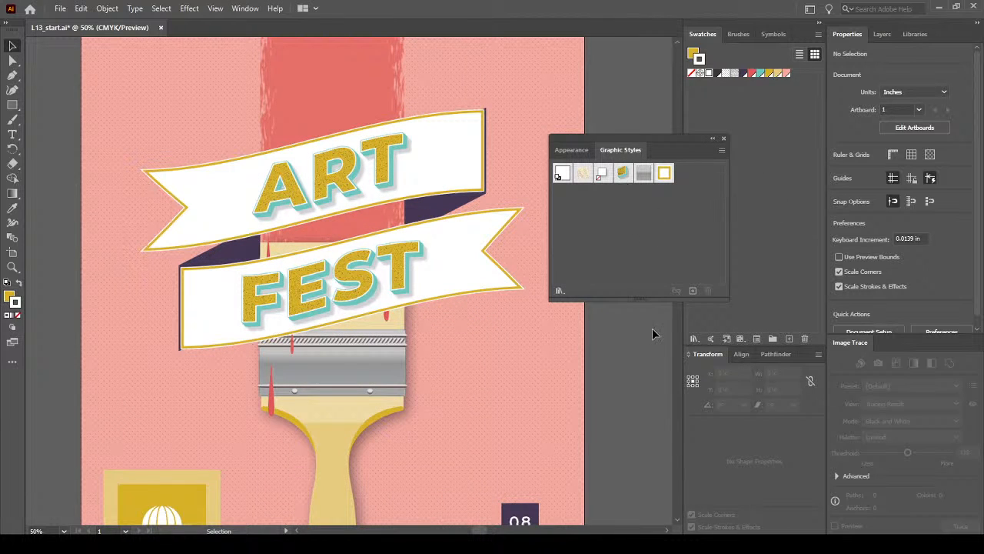
Examine the naming options of the gold title-text graphic style, keeping its existing name
{"action": "key", "text": "ctrl"}
{"action": "double_click", "coordinate": [624, 176]}
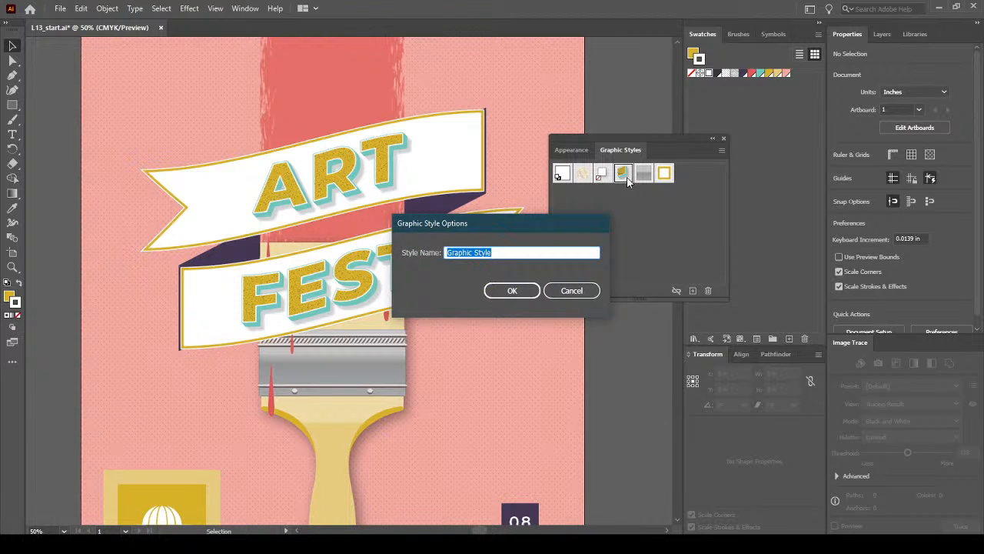
{"action": "left_click", "coordinate": [582, 292]}
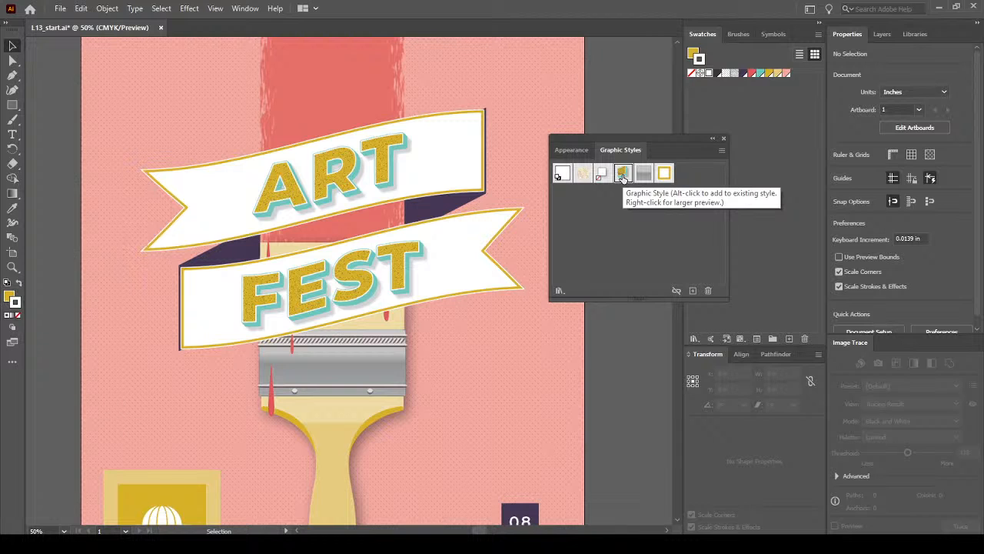
{"action": "double_click", "coordinate": [622, 174]}
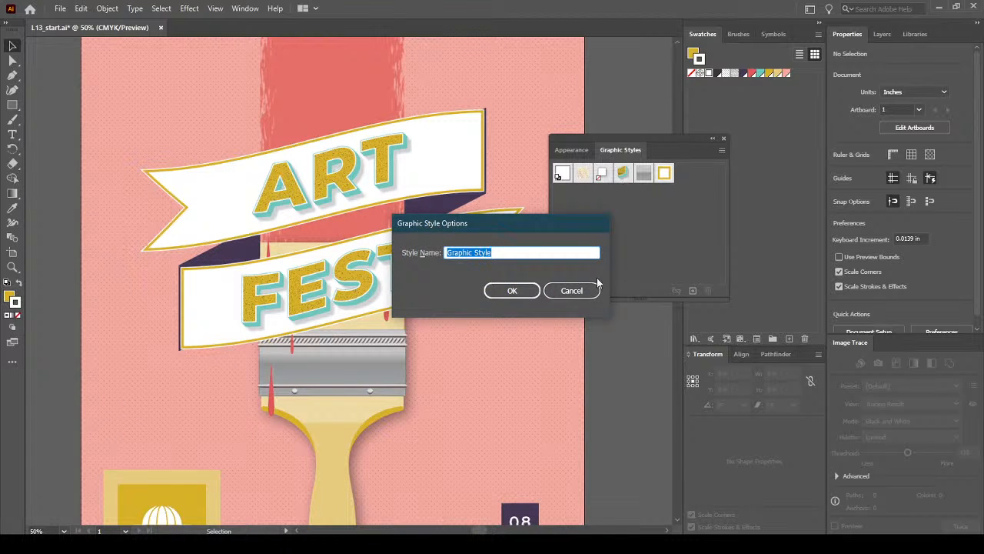
{"action": "left_click", "coordinate": [593, 290]}
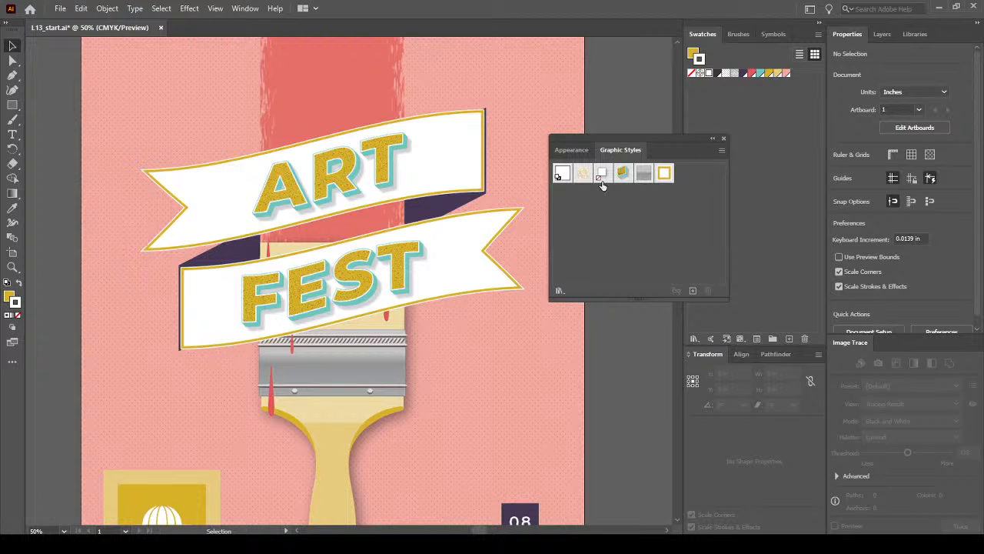
{"action": "left_click", "coordinate": [622, 174]}
{"action": "left_click", "coordinate": [722, 152]}
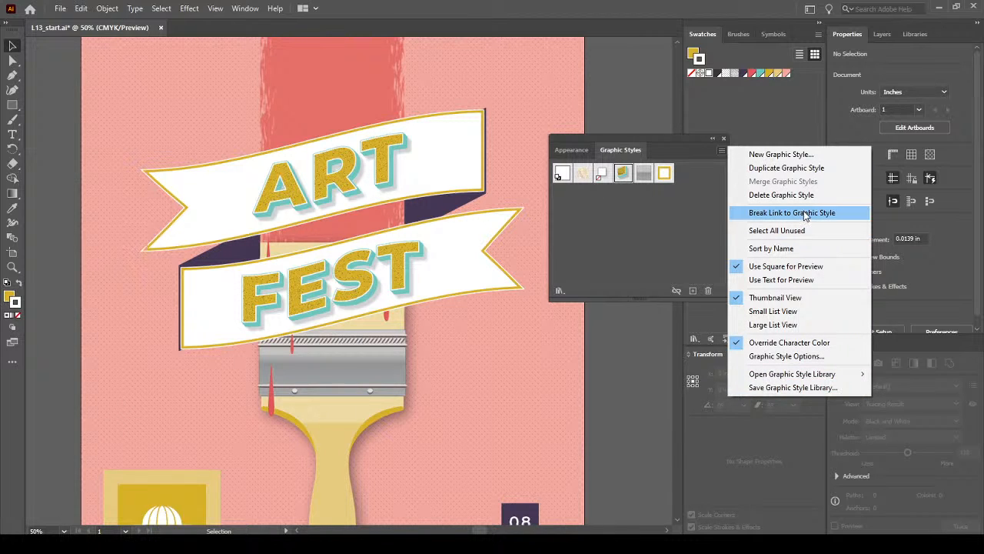
{"action": "left_click", "coordinate": [808, 357]}
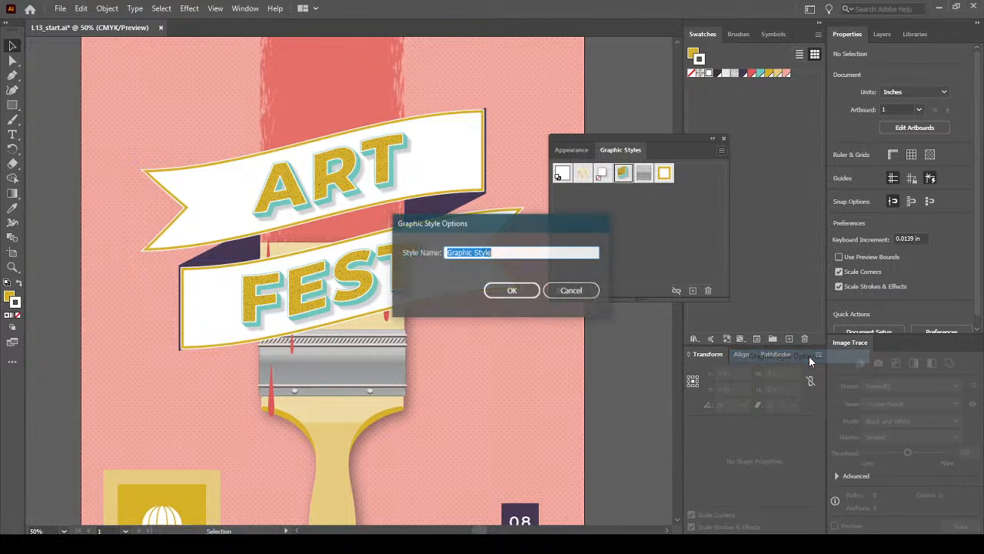
{"action": "left_click", "coordinate": [527, 295]}
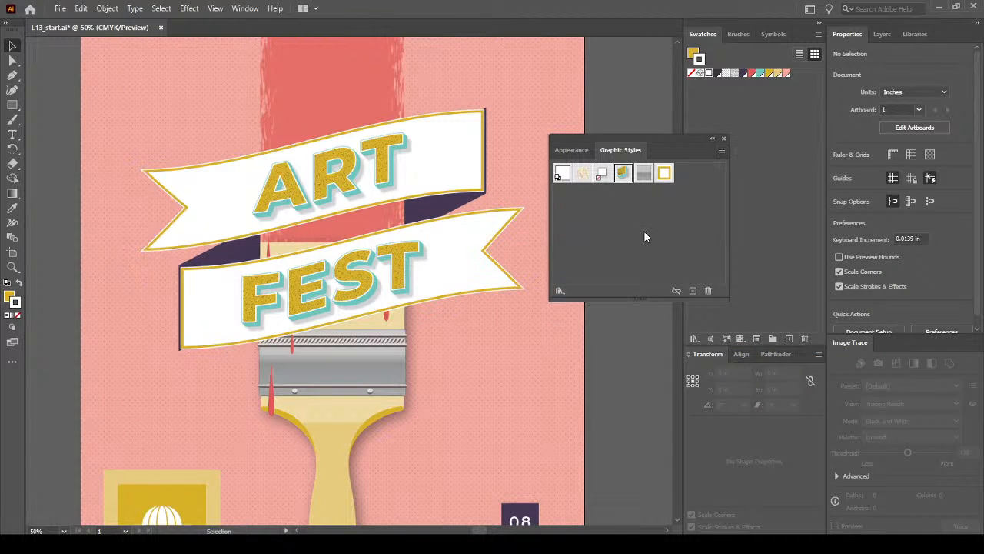
Look through the list of available graphic style libraries without opening one
{"action": "left_click", "coordinate": [722, 150]}
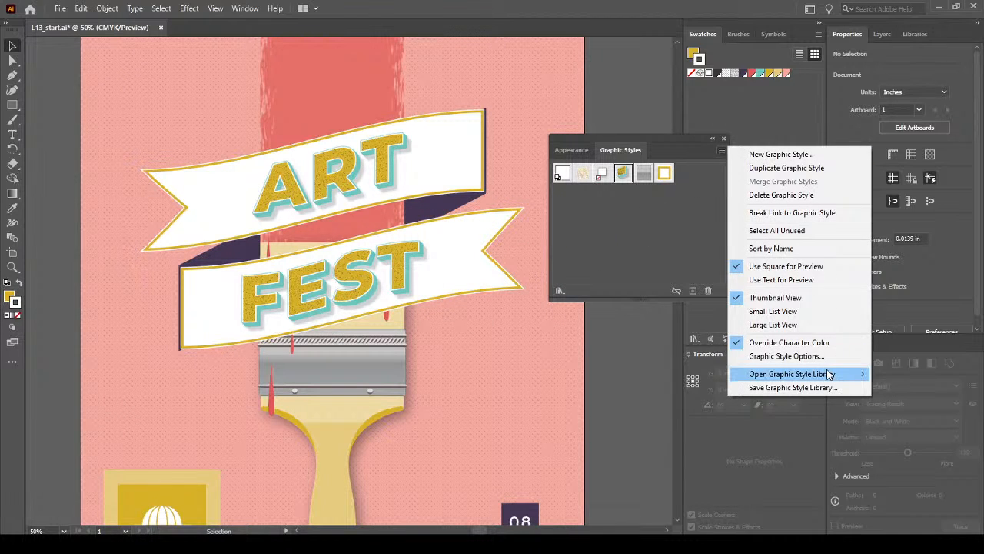
{"action": "mouse_move", "coordinate": [825, 377]}
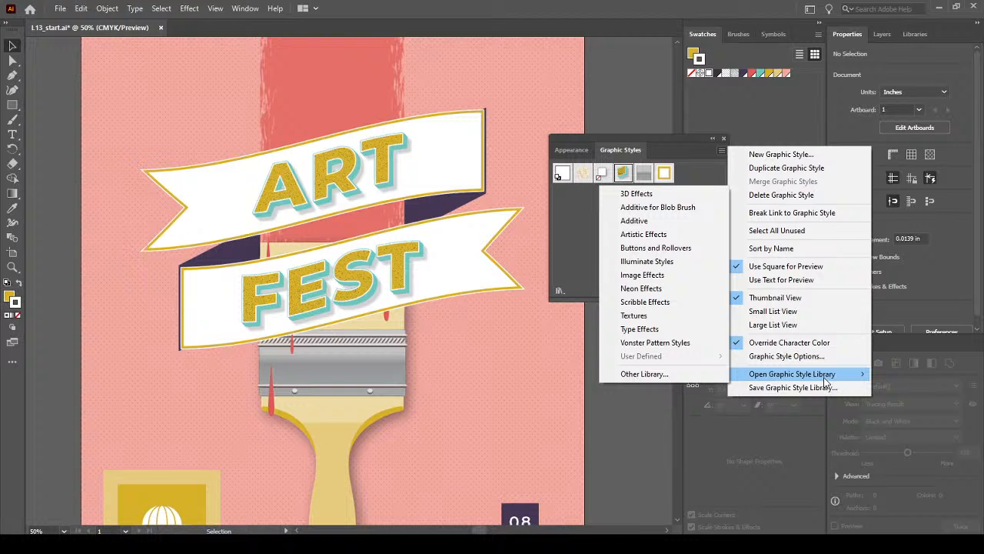
{"action": "left_click", "coordinate": [584, 246]}
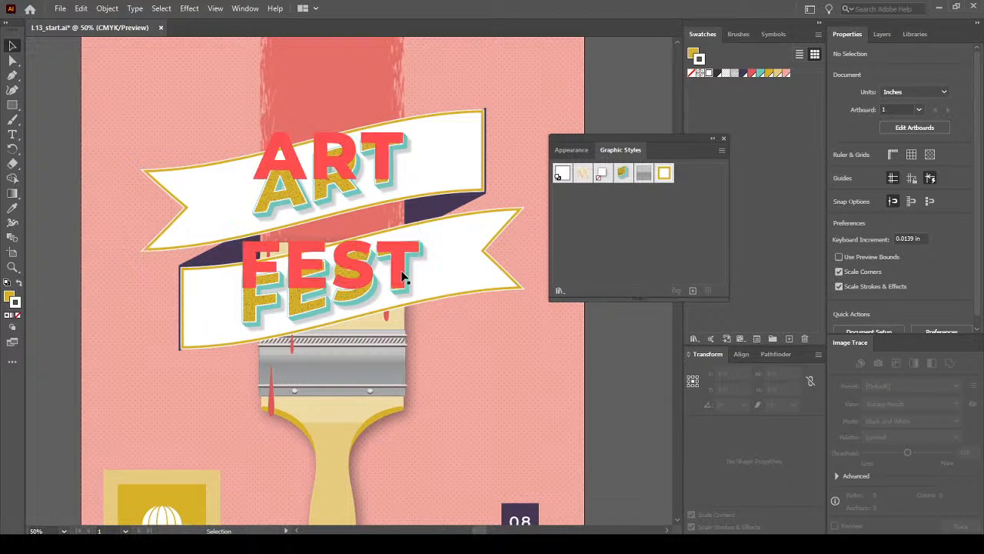
{"action": "scroll", "coordinate": [982, 295], "scroll_direction": "down", "scroll_amount": 1}
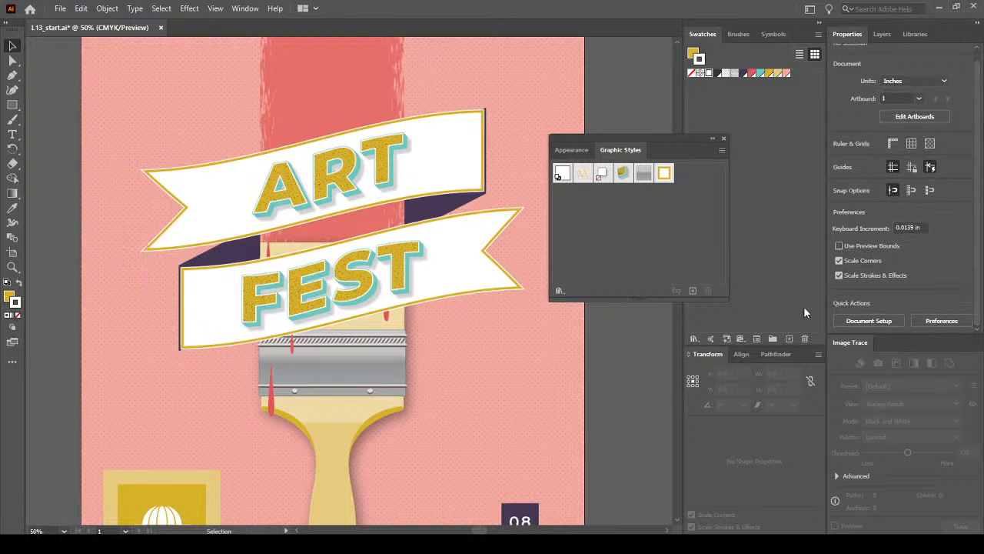
{"action": "left_click", "coordinate": [335, 173]}
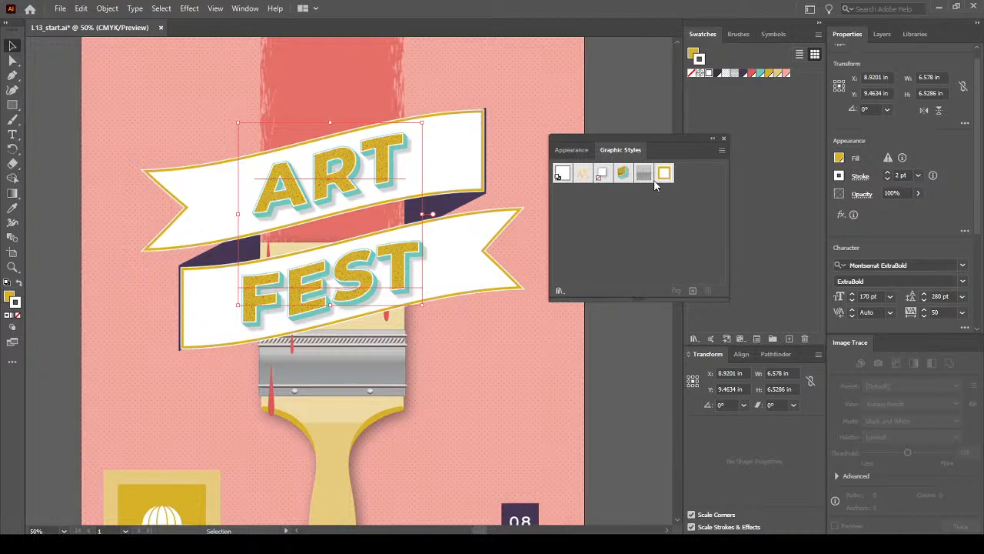
{"action": "left_click", "coordinate": [630, 369]}
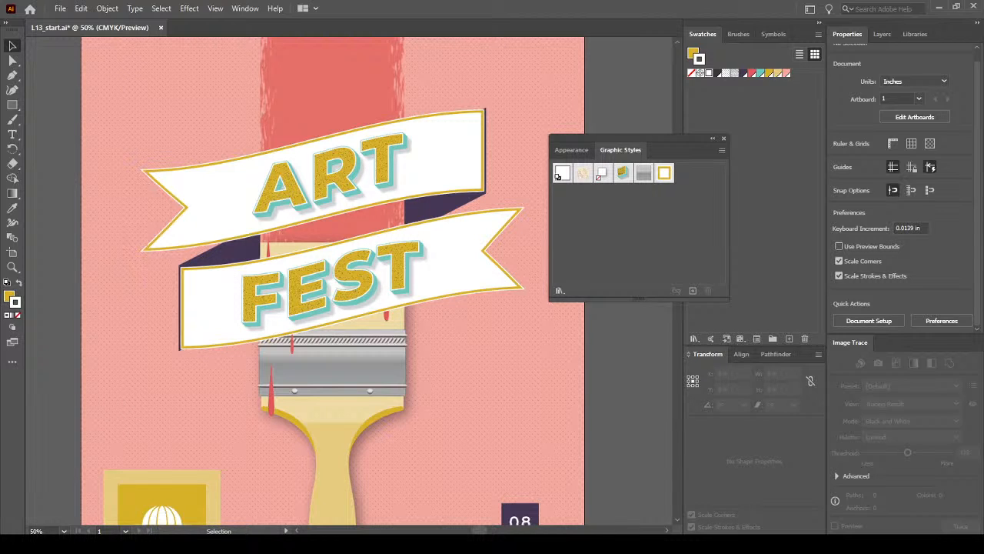
Display the appearance attributes and select the dome logo group above UNIVERSITY STUDIO
{"action": "key", "text": "space"}
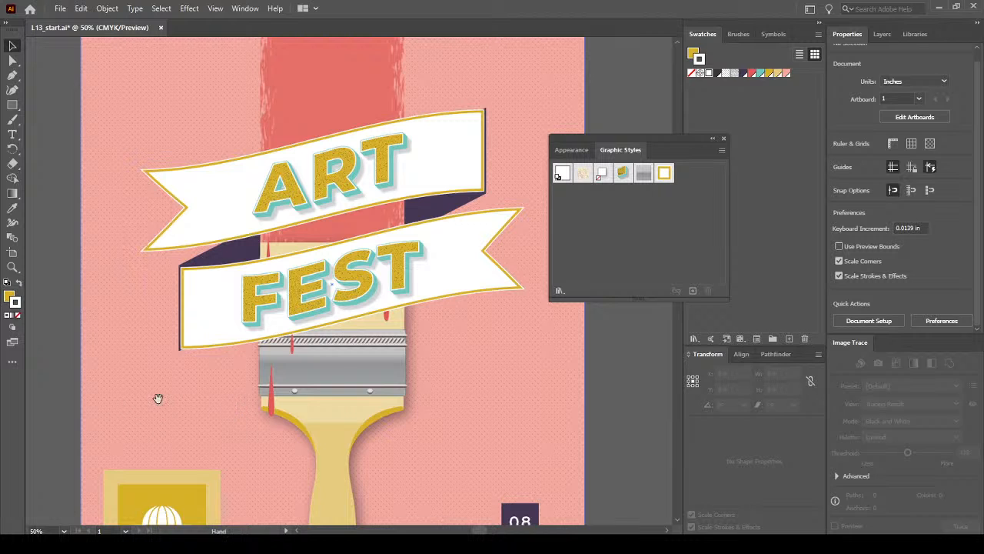
{"action": "left_click_drag", "start_coordinate": [158, 397], "coordinate": [210, 211]}
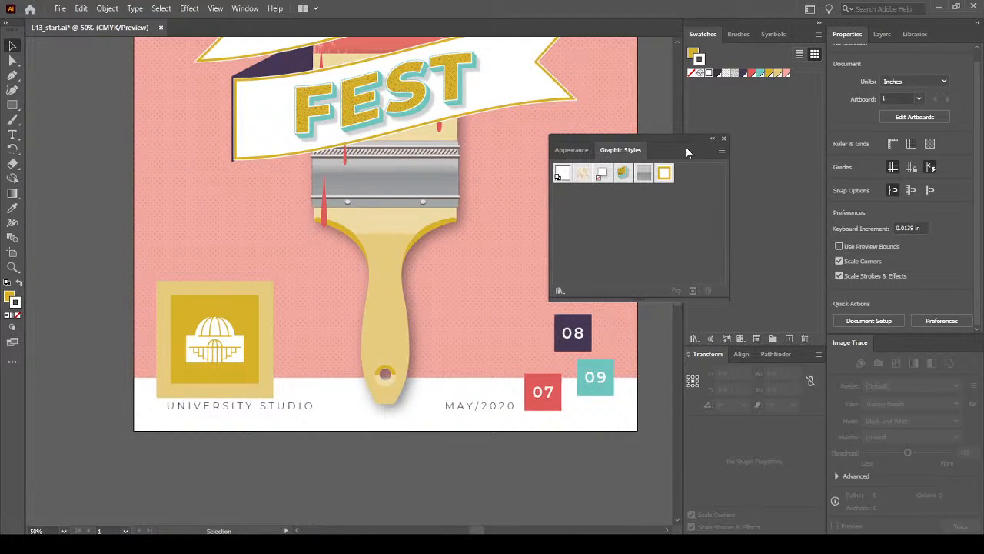
{"action": "left_click", "coordinate": [573, 150]}
{"action": "left_click", "coordinate": [249, 322]}
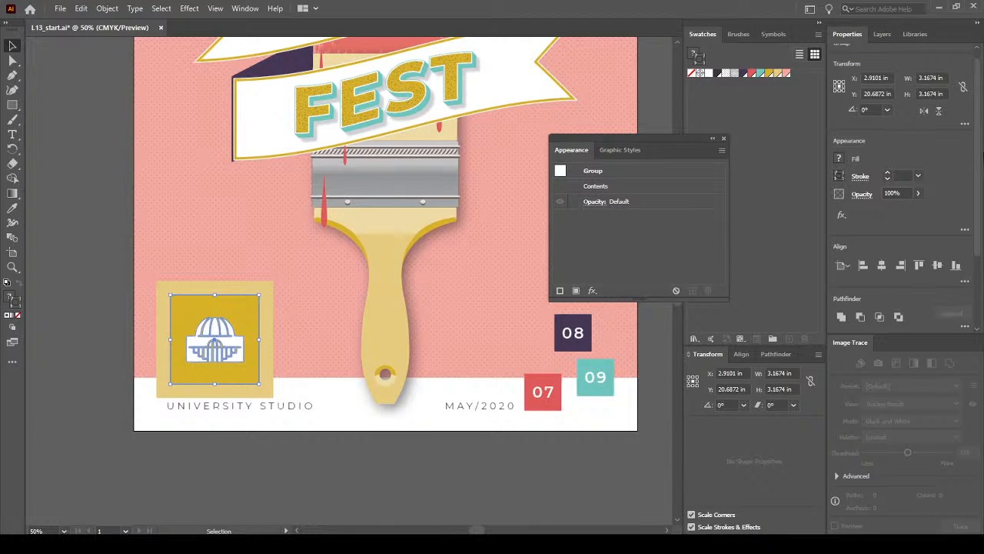
Try scaling the logo down to about 0.81 in square with Scale Corners and Scale Strokes & Effects off, then undo the scaling
{"action": "left_click", "coordinate": [691, 527]}
{"action": "left_click", "coordinate": [691, 514]}
{"action": "left_click", "coordinate": [252, 9]}
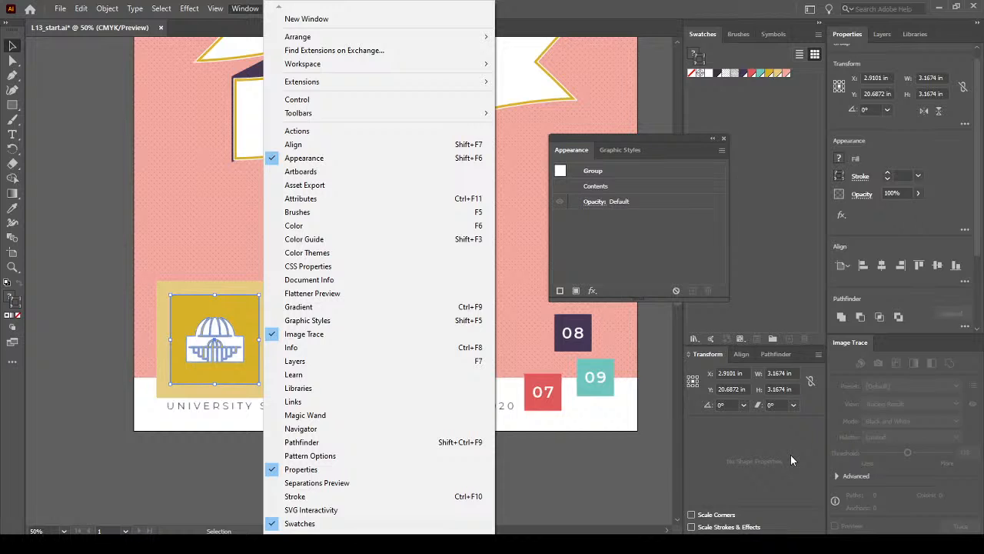
{"action": "left_click", "coordinate": [769, 475]}
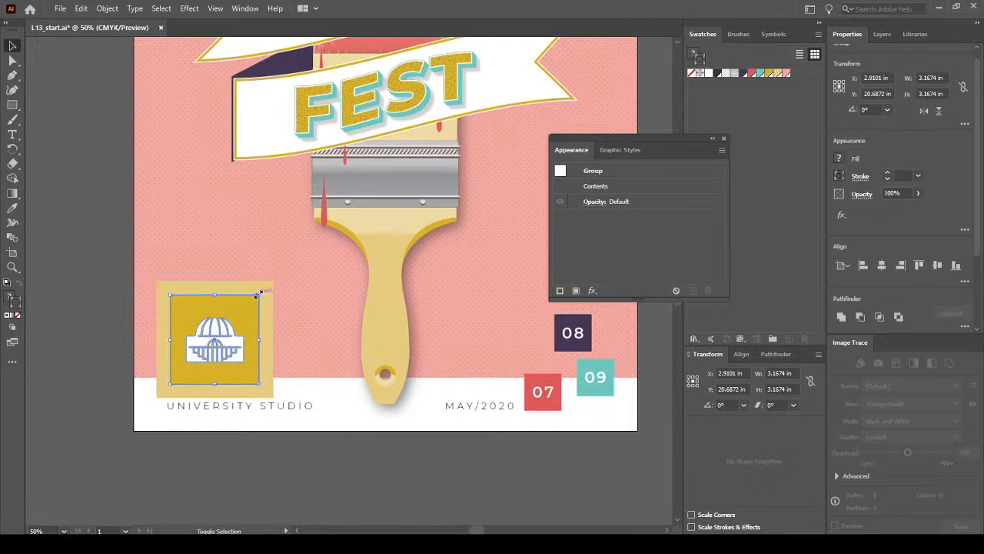
{"action": "left_click_drag", "start_coordinate": [260, 294], "coordinate": [195, 360]}
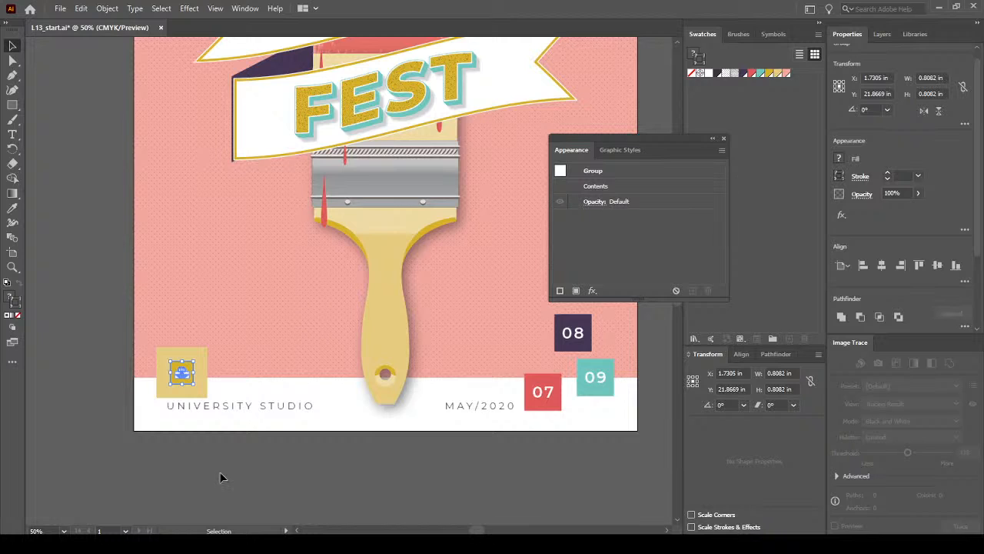
{"action": "key", "text": "ctrl+z"}
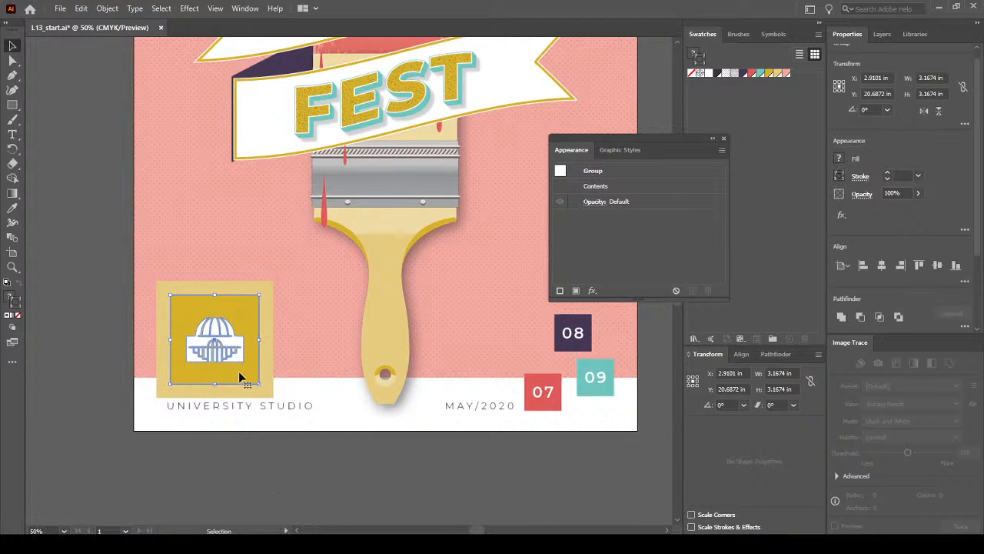
Enable Scale Corners and Scale Strokes & Effects, scale the logo down proportionally to about 1.44 in square, and deselect it
{"action": "left_click", "coordinate": [714, 516]}
{"action": "left_click", "coordinate": [715, 526]}
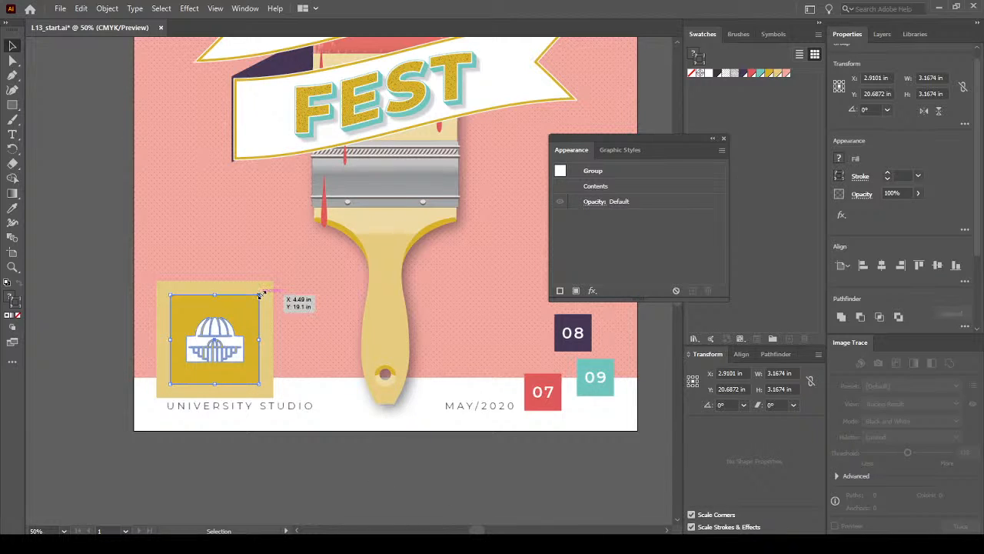
{"action": "left_click_drag", "start_coordinate": [261, 294], "coordinate": [228, 349]}
{"action": "left_click", "coordinate": [244, 463]}
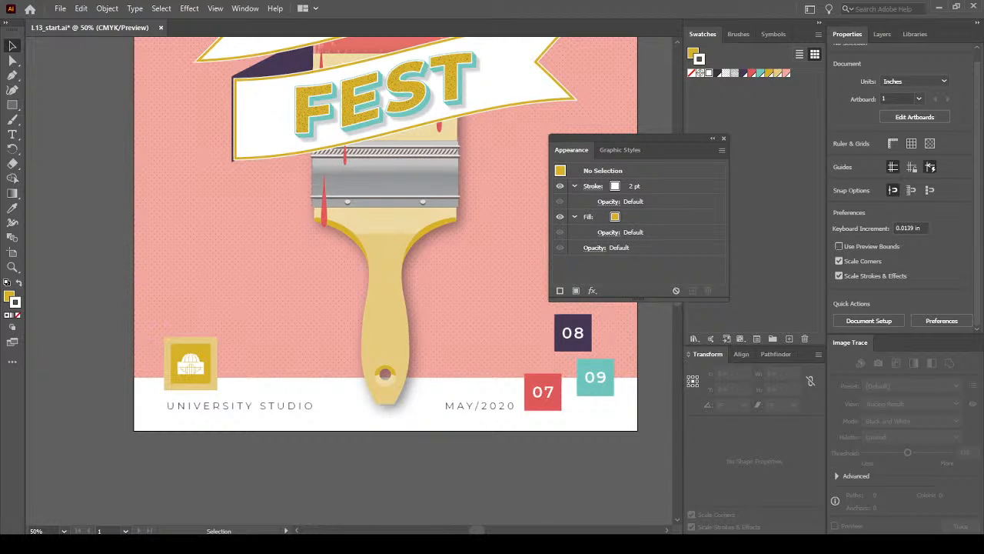
{"action": "left_click", "coordinate": [193, 371]}
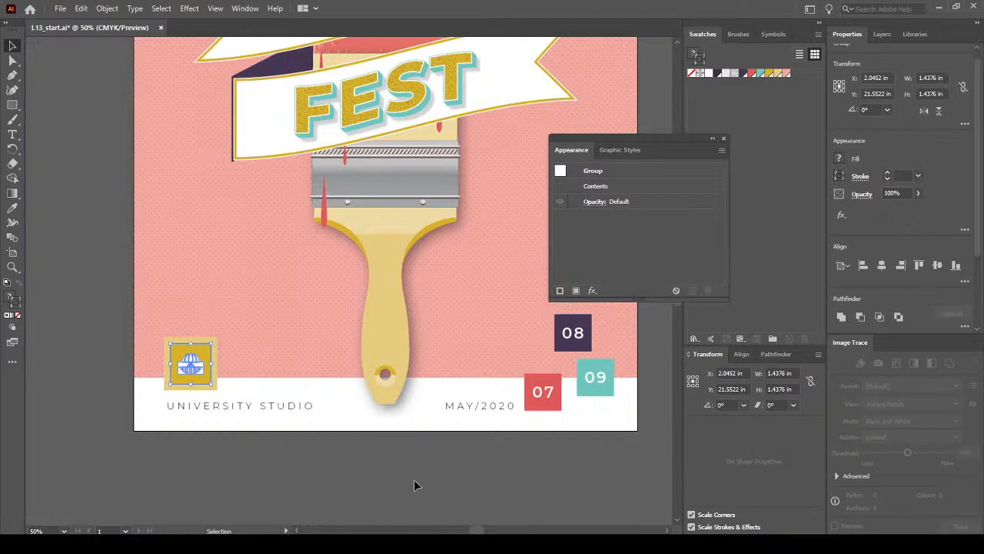
{"action": "left_click", "coordinate": [364, 480]}
Select the banner behind FEST and nudge it slightly to the left
{"action": "scroll", "coordinate": [382, 255], "scroll_direction": "down", "scroll_amount": 1}
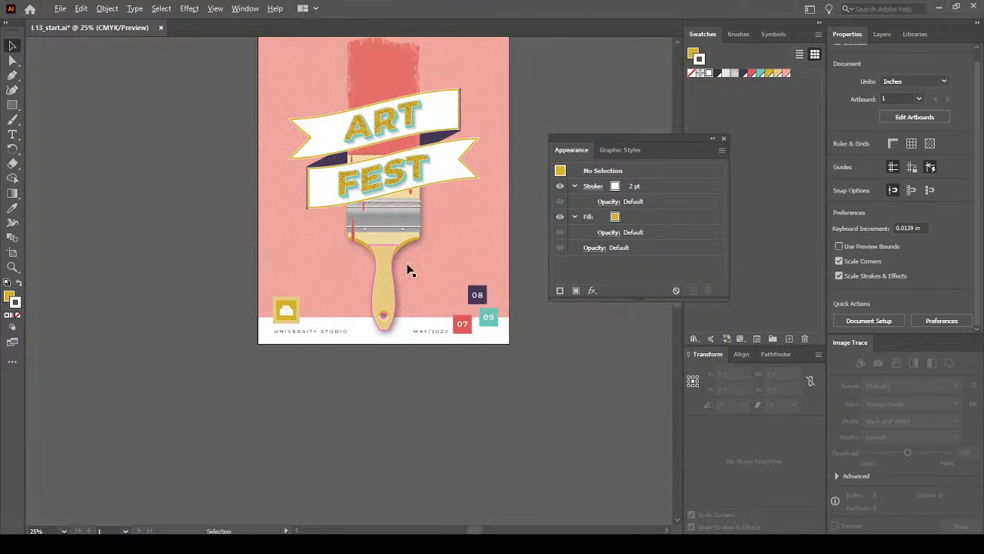
{"action": "left_click_drag", "start_coordinate": [605, 371], "coordinate": [594, 469]}
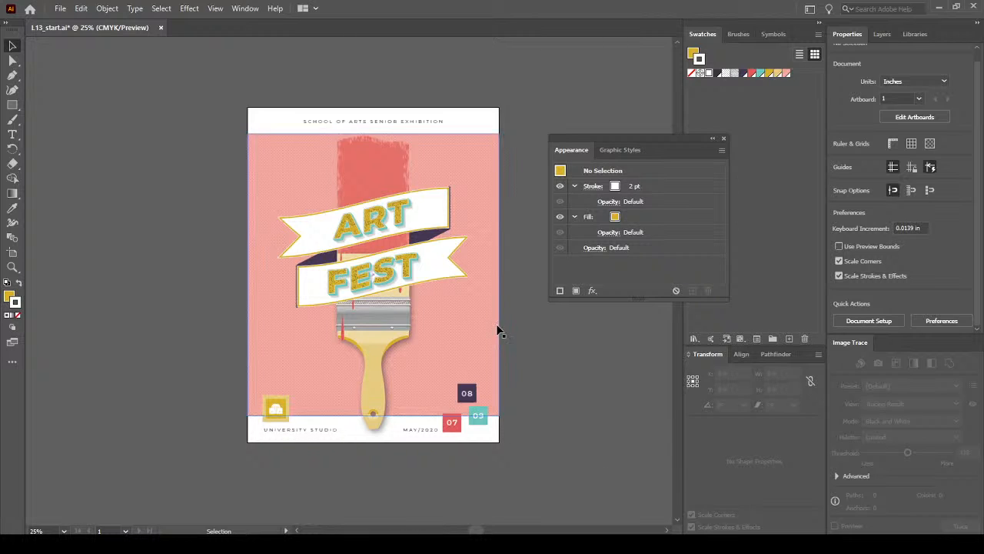
{"action": "left_click", "coordinate": [451, 268]}
{"action": "key", "text": "Left"}
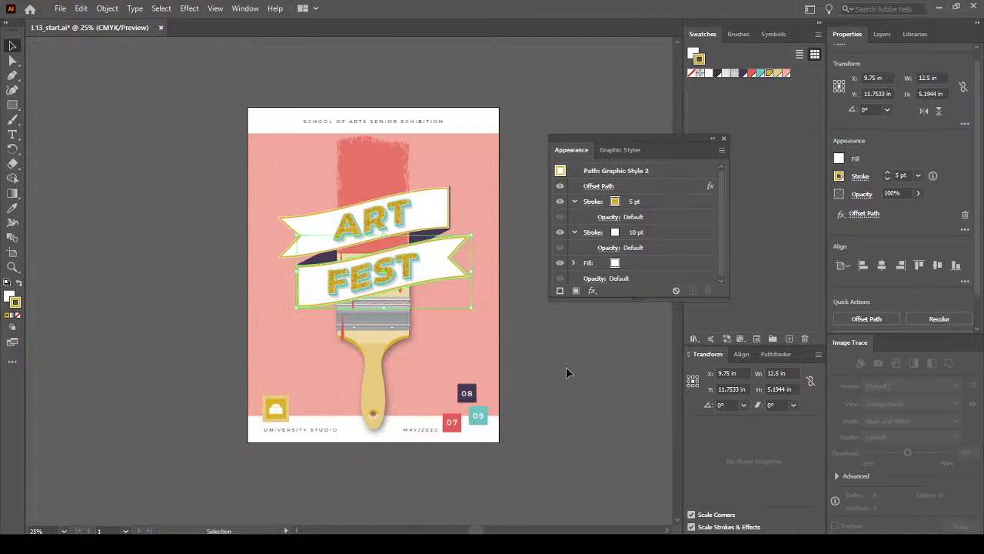
{"action": "key", "text": "Left"}
{"action": "key", "text": "Left"}
{"action": "key", "text": "Left"}
{"action": "key", "text": "Left"}
{"action": "key", "text": "Left"}
{"action": "key", "text": "Left"}
{"action": "key", "text": "Left"}
{"action": "key", "text": "Left"}
{"action": "key", "text": "Left"}
Select the banner behind ART, nudge it slightly to the right, and deselect it
{"action": "left_click", "coordinate": [438, 211]}
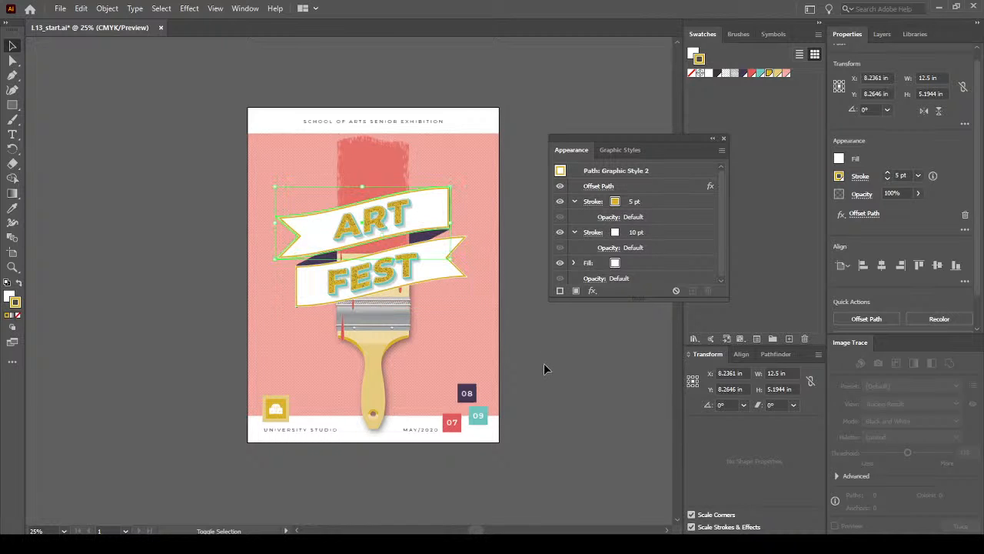
{"action": "left_click", "coordinate": [543, 368]}
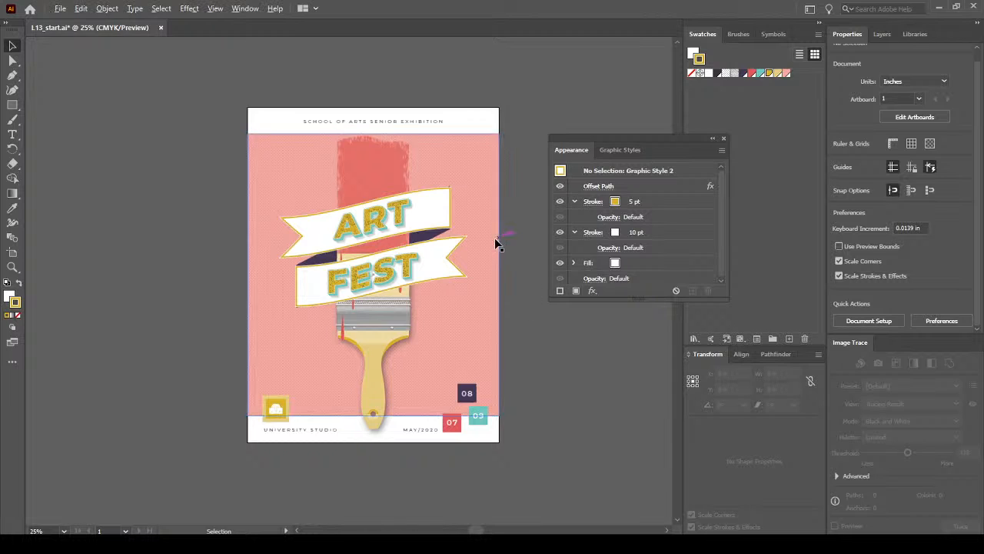
{"action": "key", "text": "ctrl+plus"}
{"action": "key", "text": "ctrl+plus"}
{"action": "left_click_drag", "start_coordinate": [498, 400], "coordinate": [411, 434]}
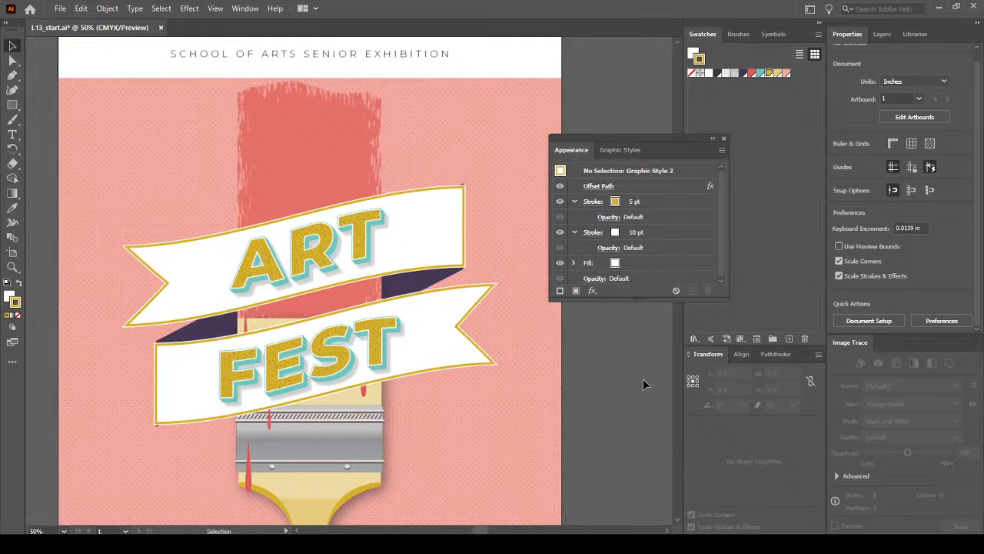